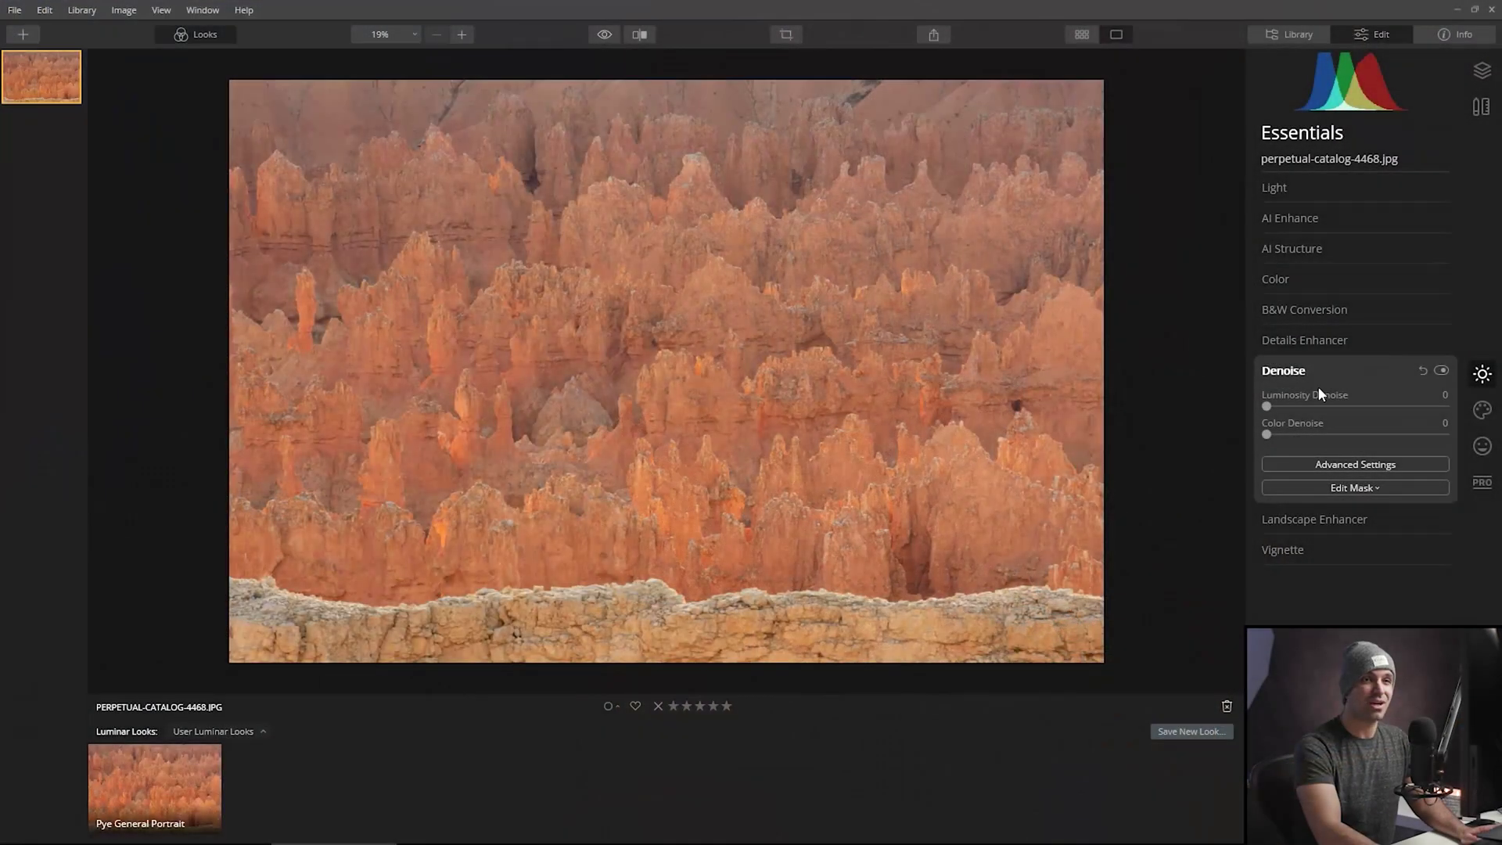
Step: Show the Creative tools so the Fog tool (Light Fog, Amount 0) is available
click(1481, 410)
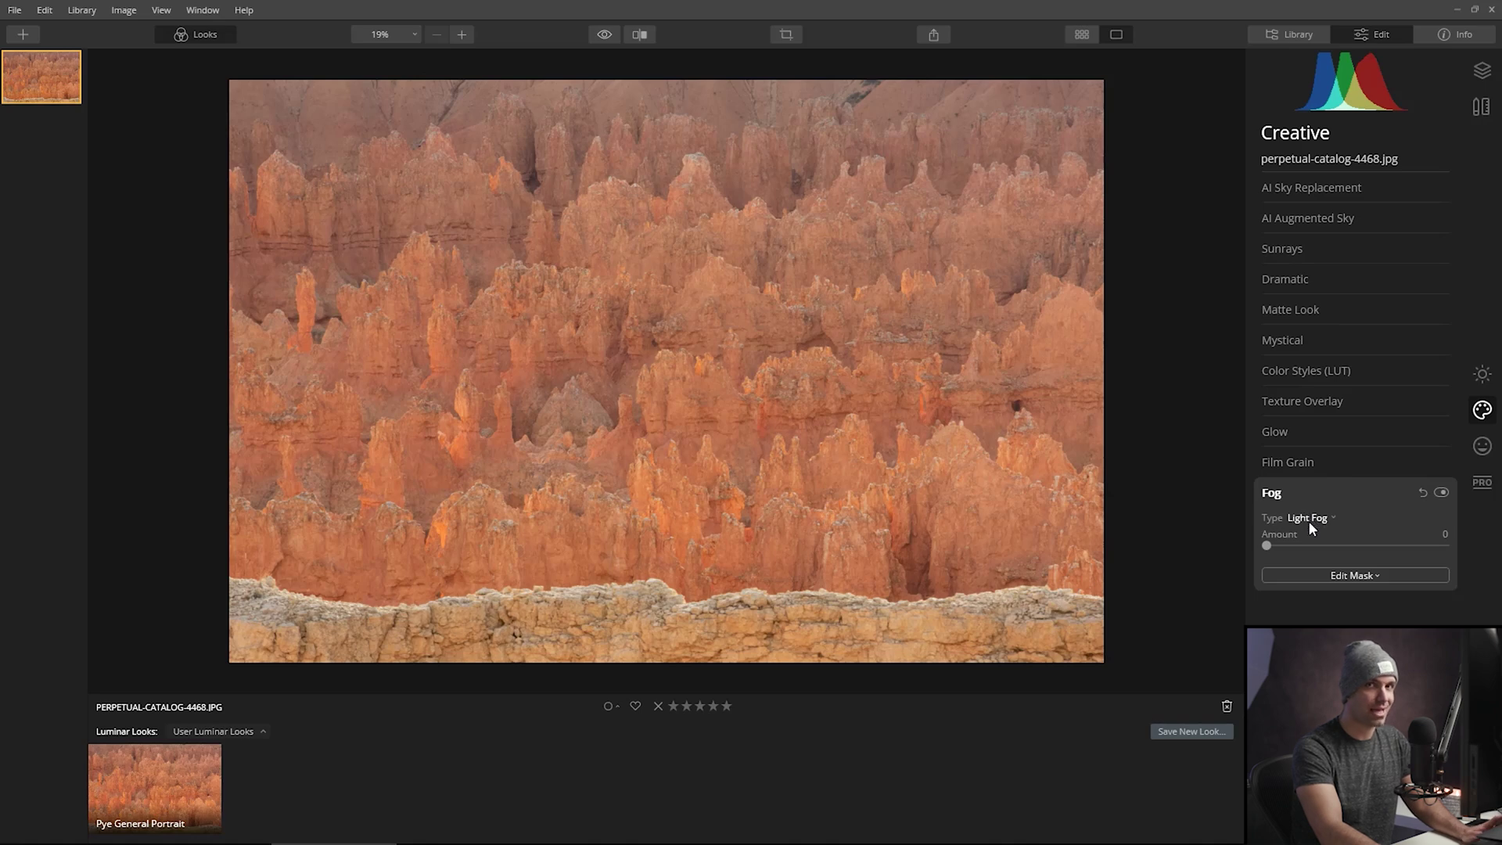
Step: Set the Fog to Dark Fog at Amount 100 over the whole canyon photo
drag(1290, 548, 1470, 566)
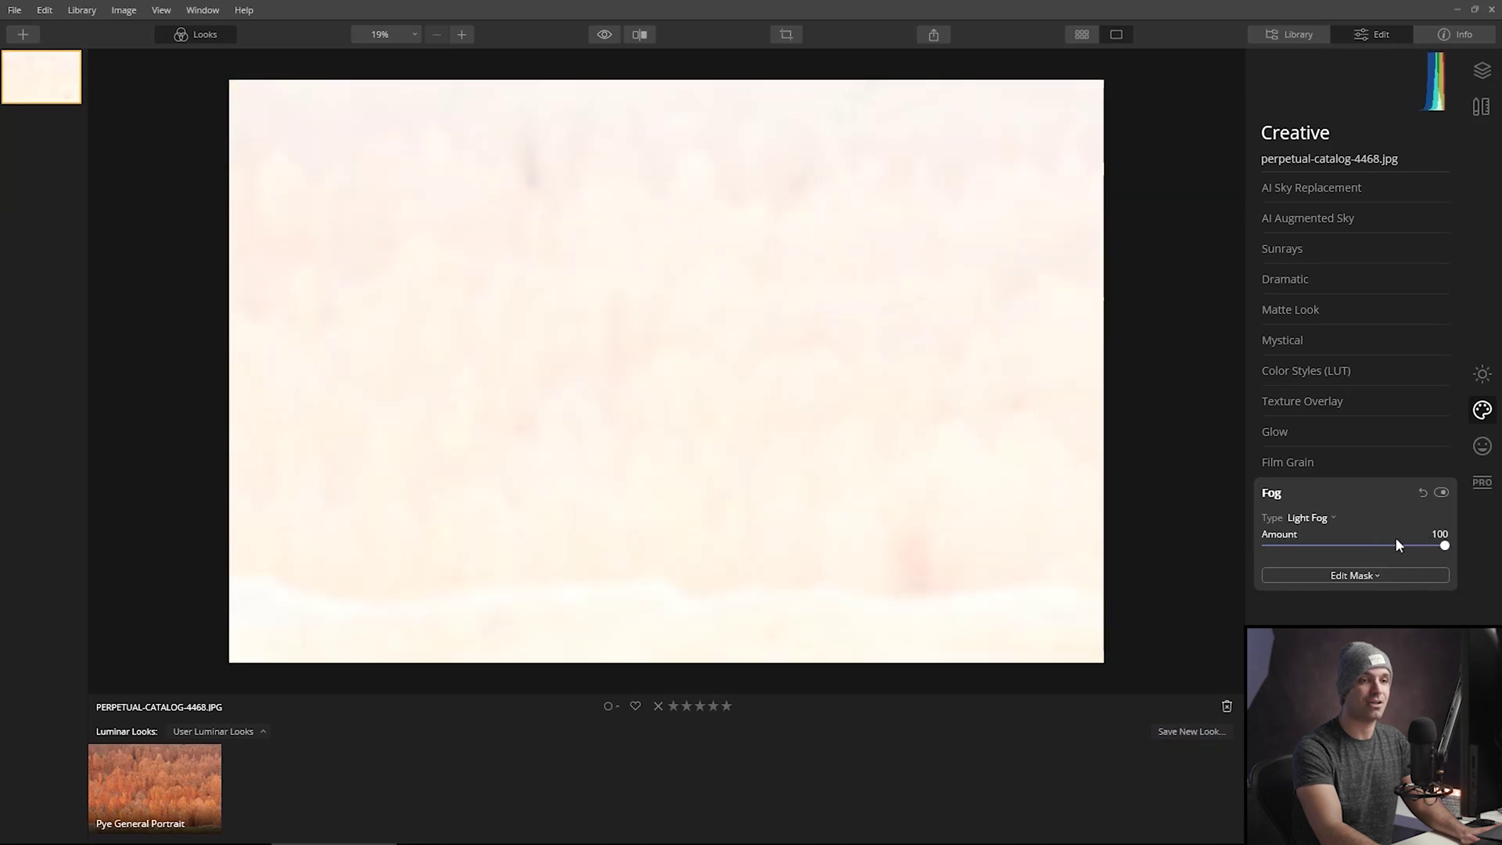
click(1312, 519)
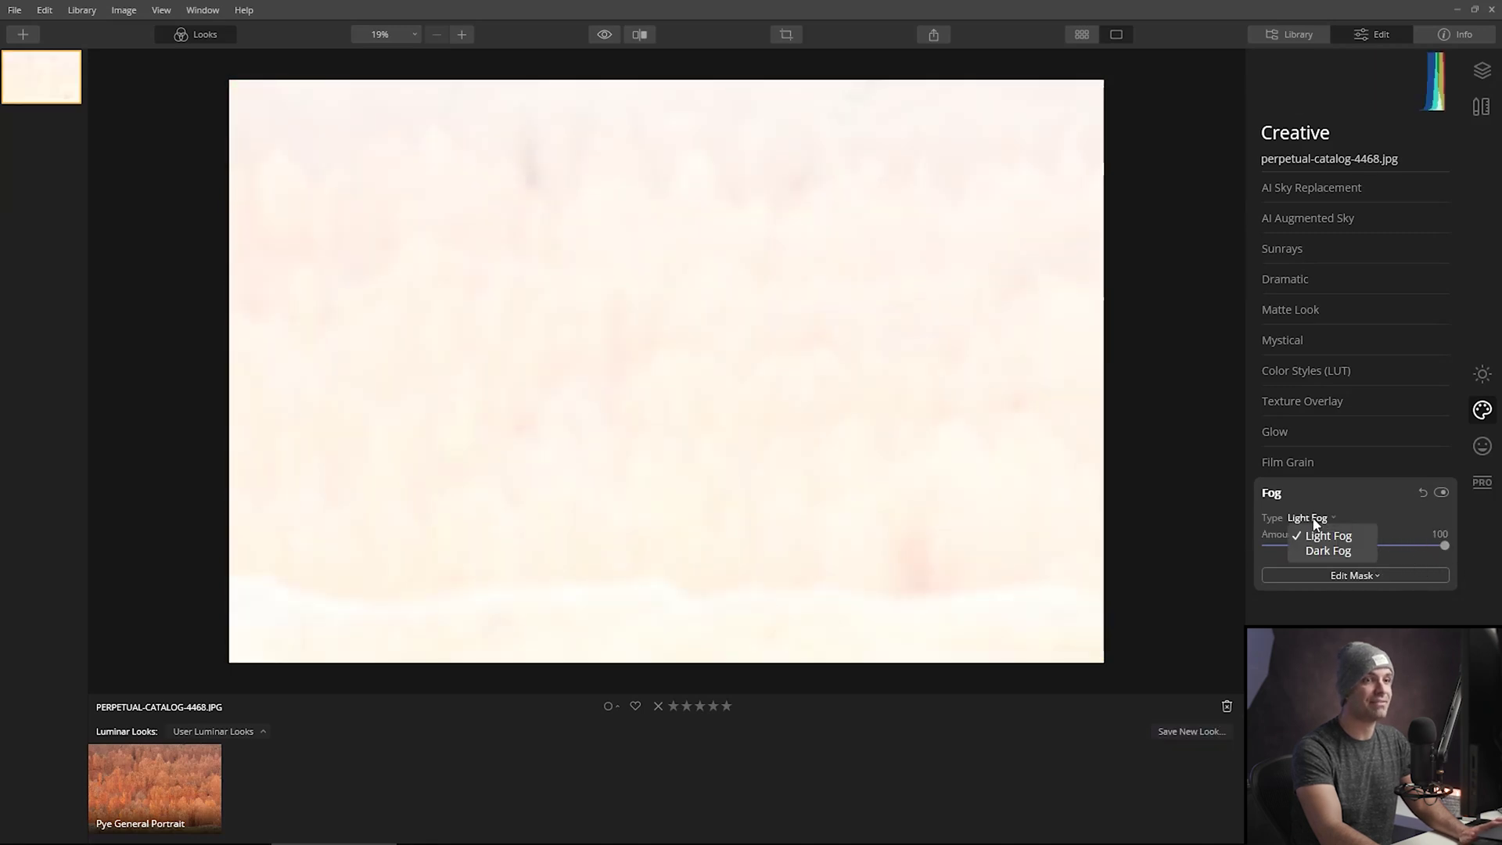
click(1329, 551)
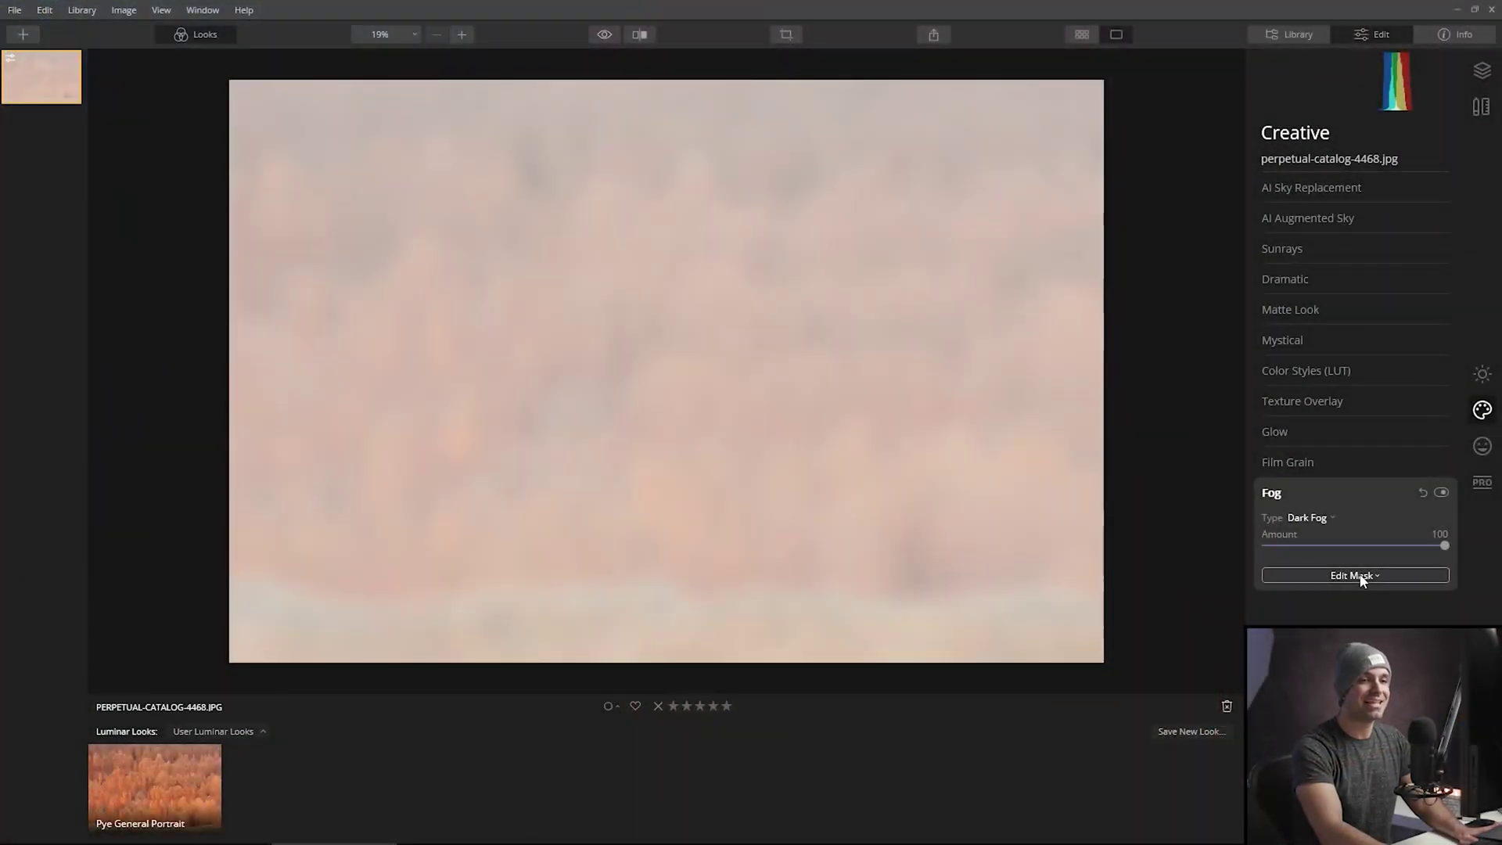
click(1362, 576)
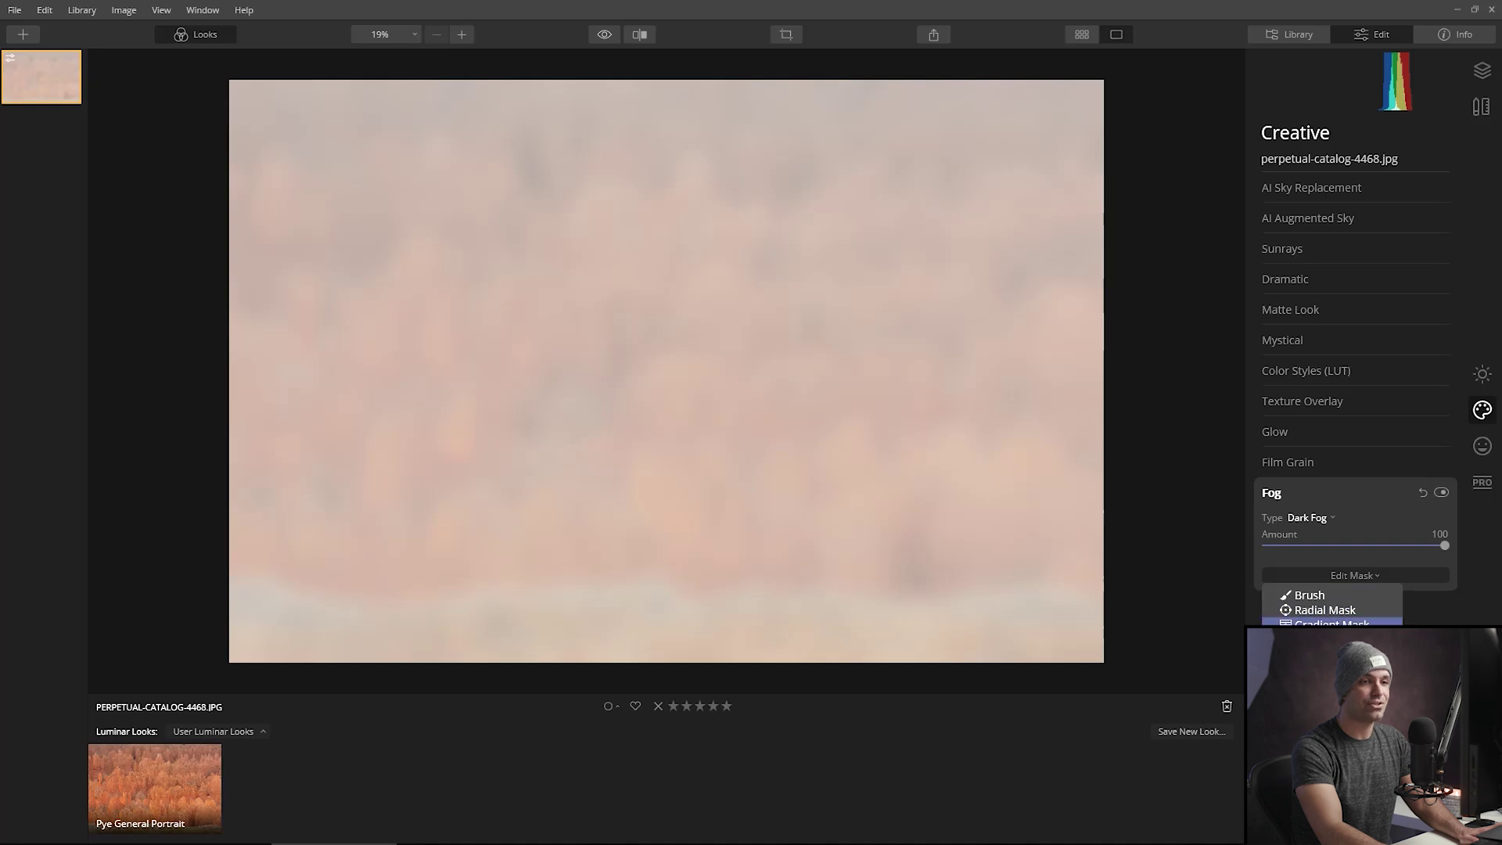
Step: Gradient-mask the fog to fade down from the top, as Light Fog at Amount 82
click(1330, 623)
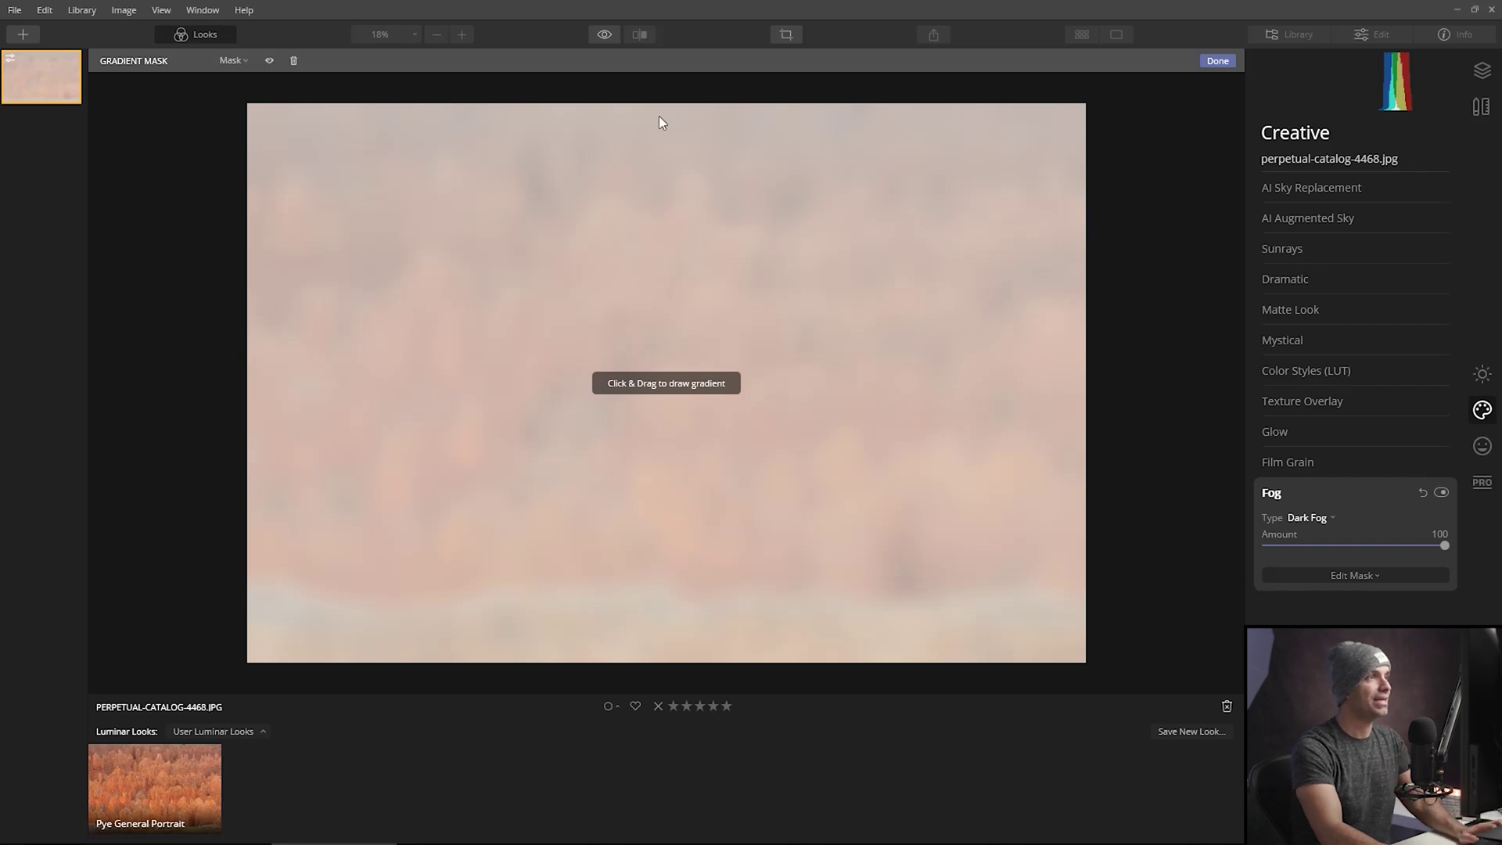
drag(655, 160, 659, 493)
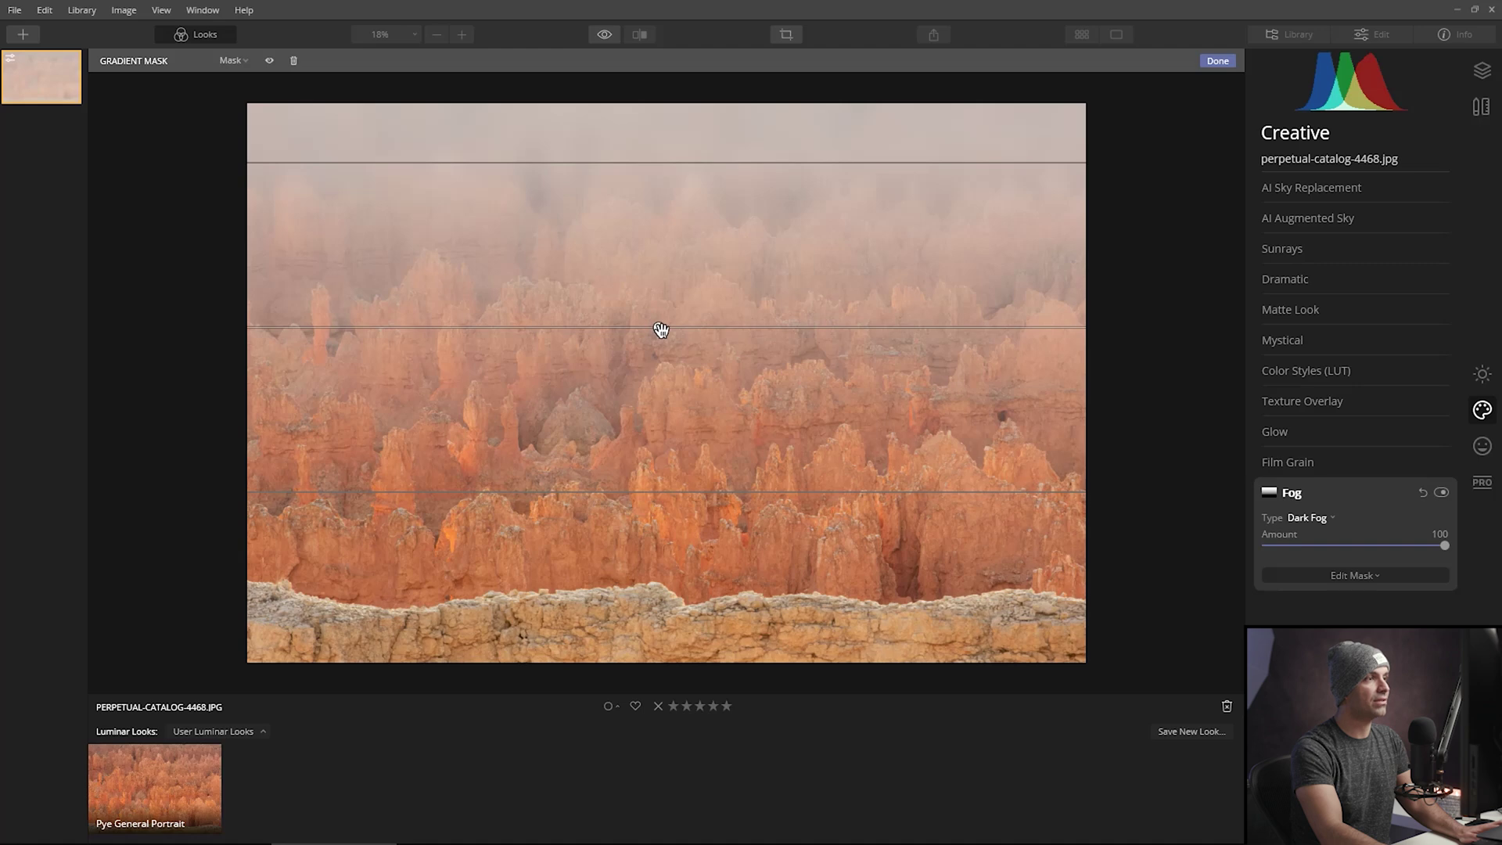
drag(661, 329, 703, 330)
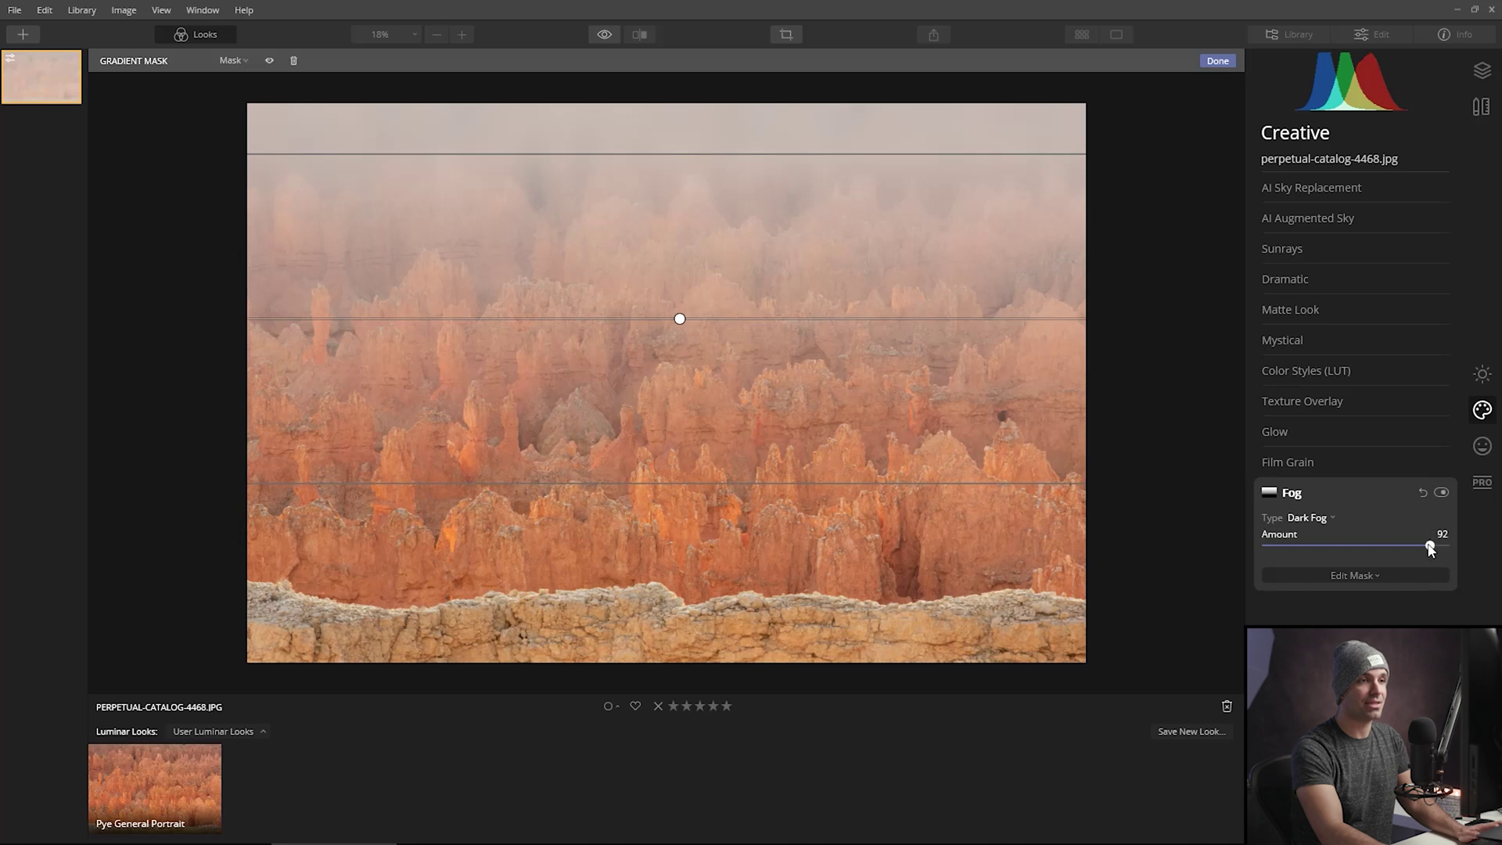
mouse_move(1430, 547)
mouse_down()
mouse_move(1264, 540)
mouse_move(1445, 545)
mouse_up()
click(1324, 519)
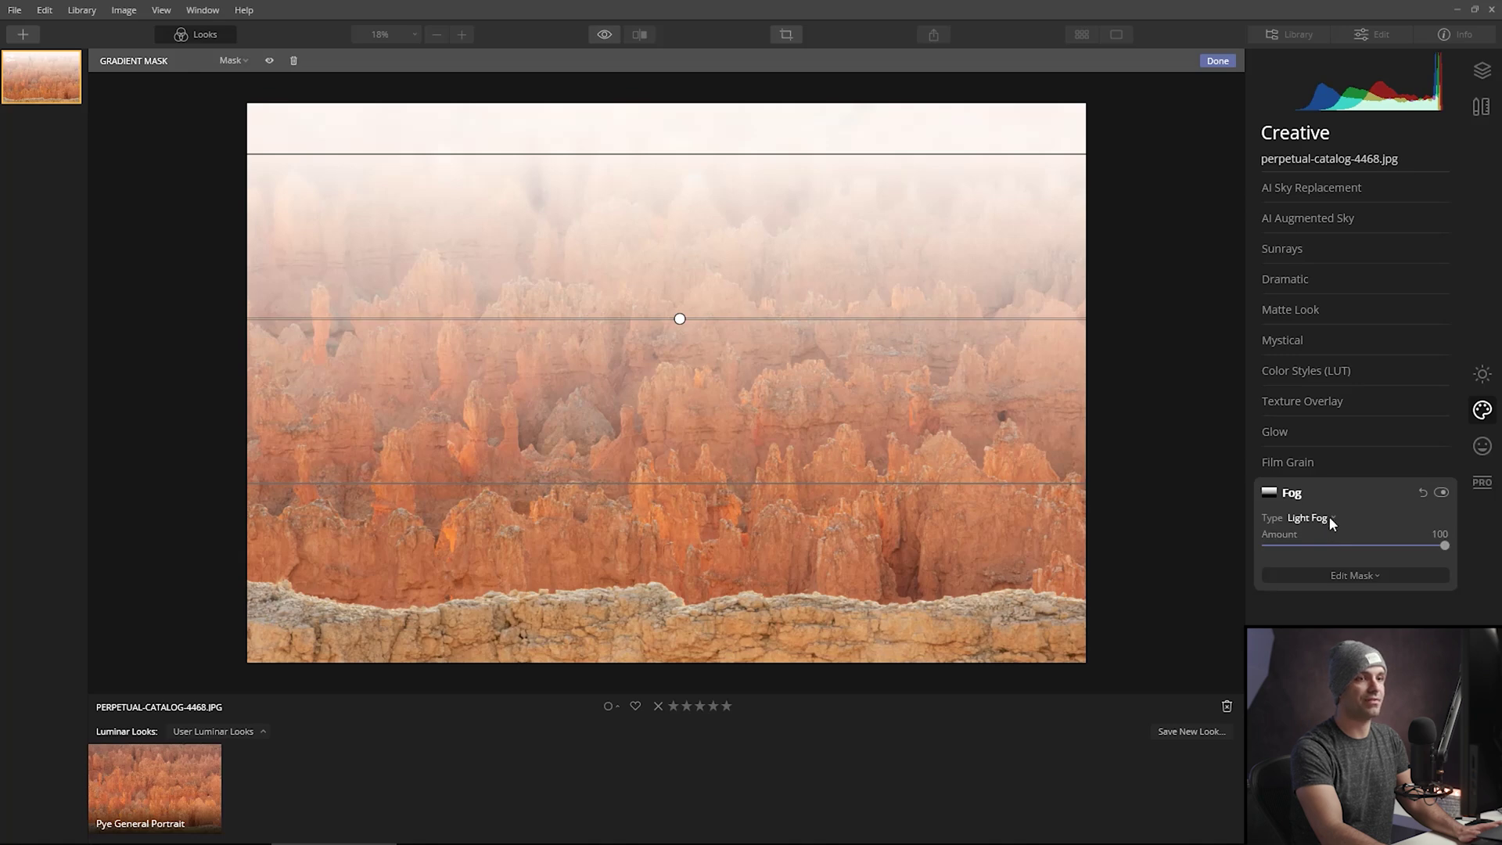
drag(1445, 547, 1410, 546)
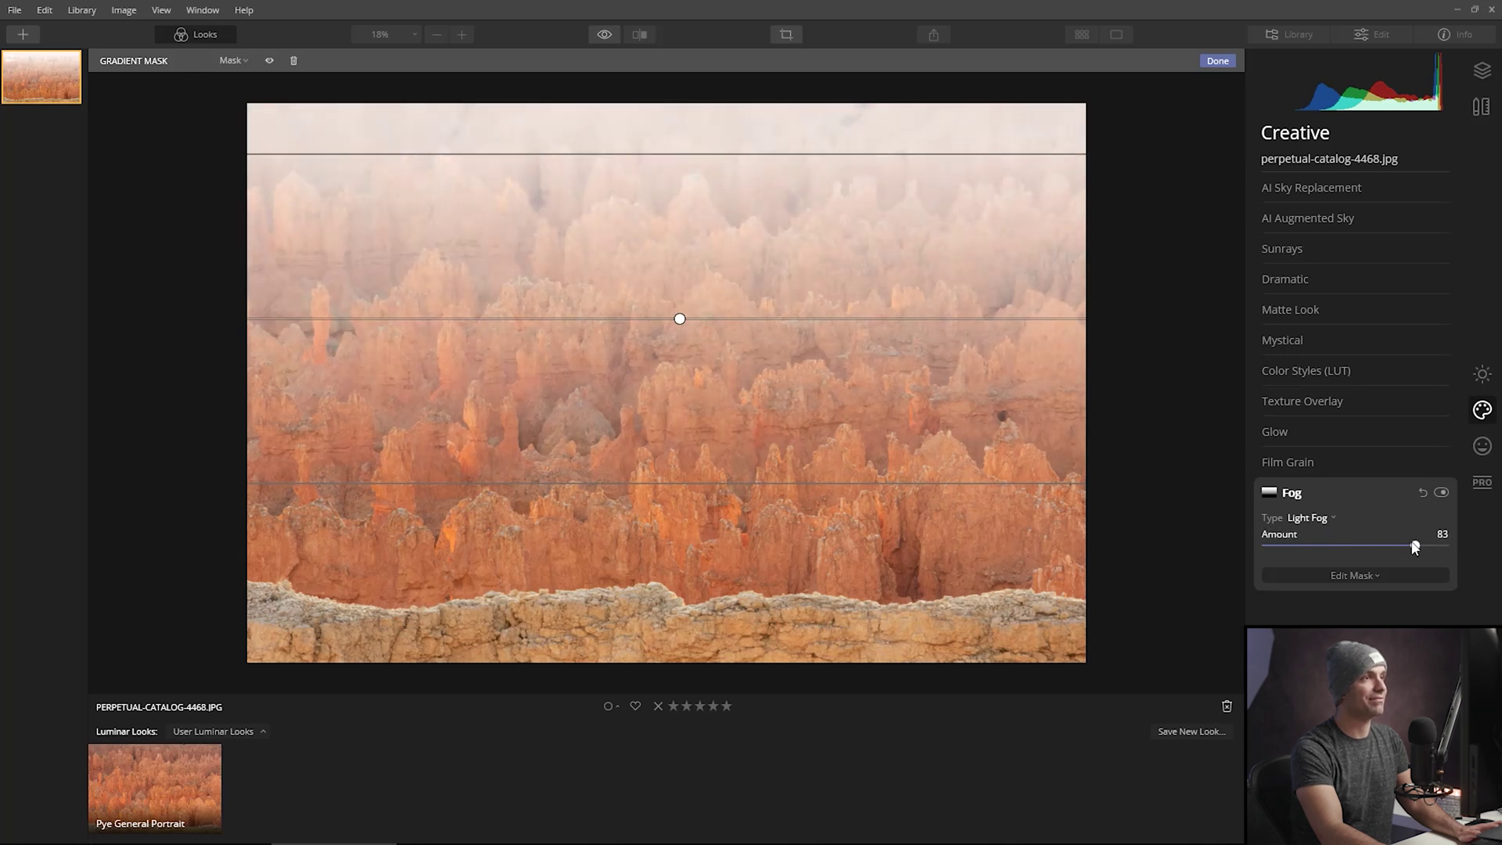
drag(683, 318, 694, 266)
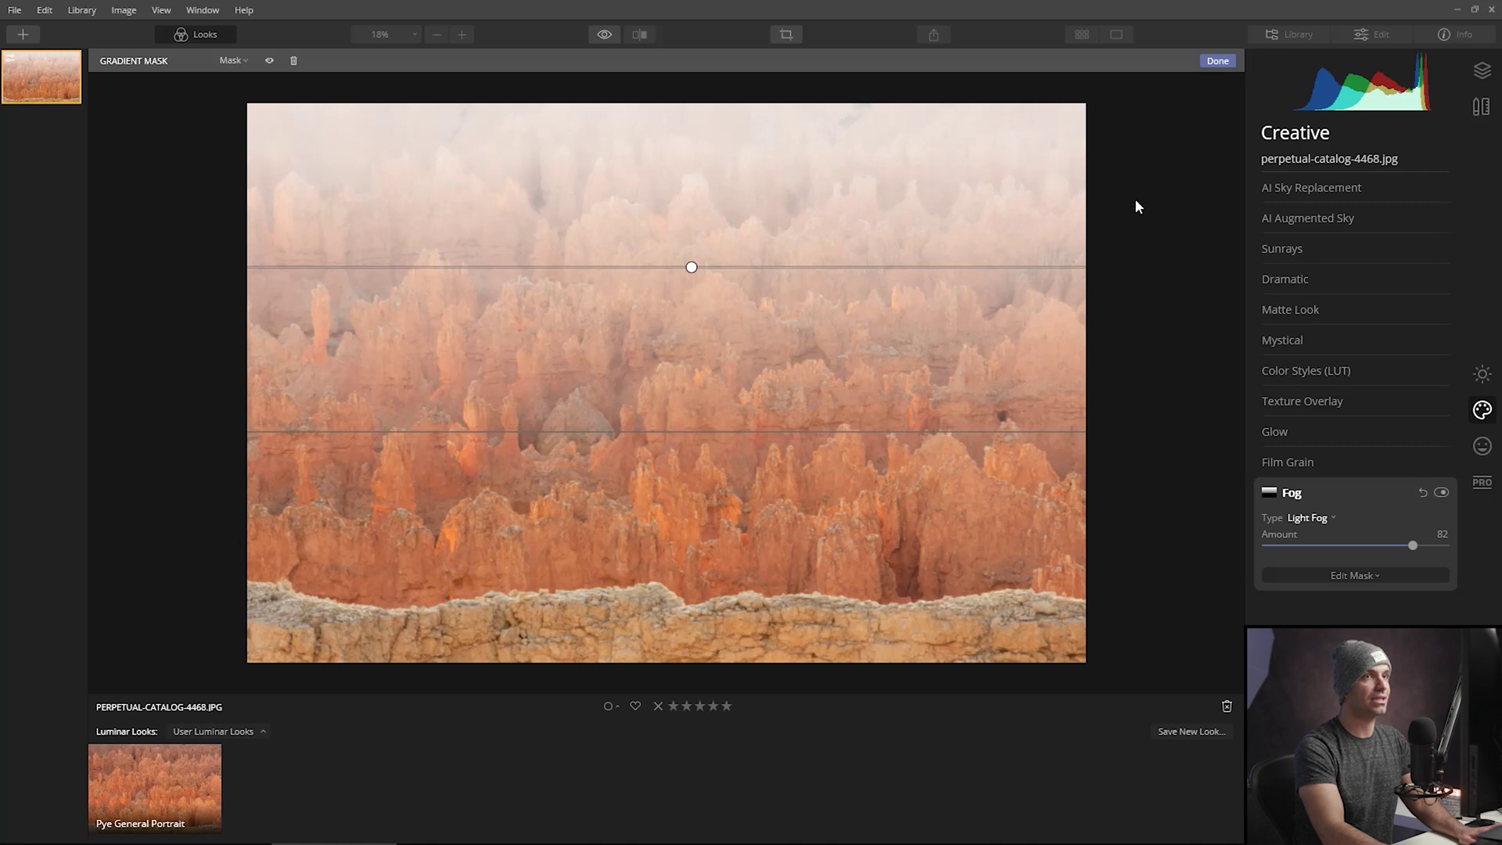
click(1218, 61)
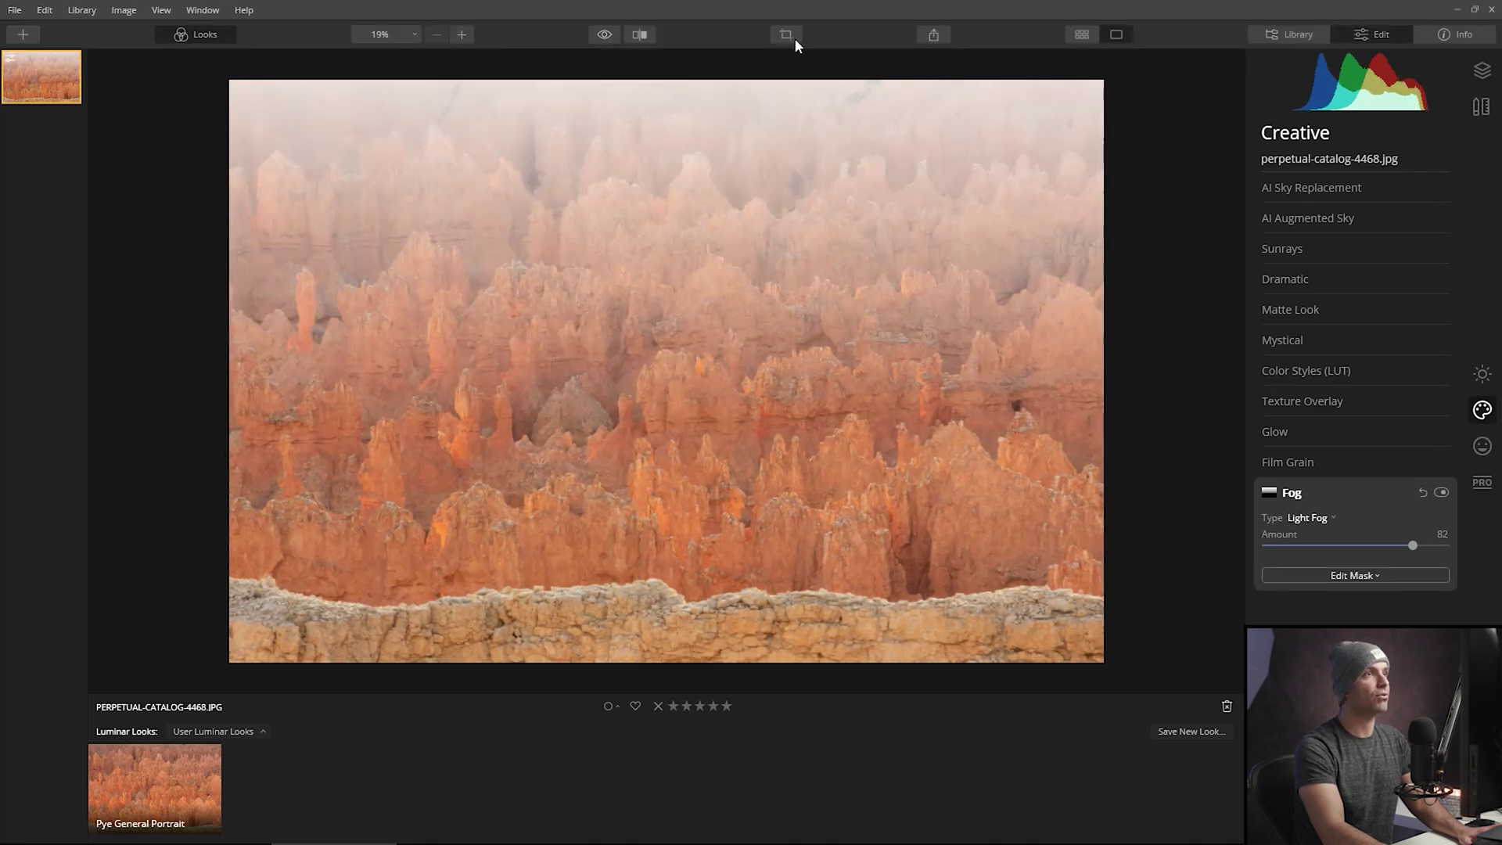
Step: Compare the fogged canyon against the original with a before/after split view
click(639, 35)
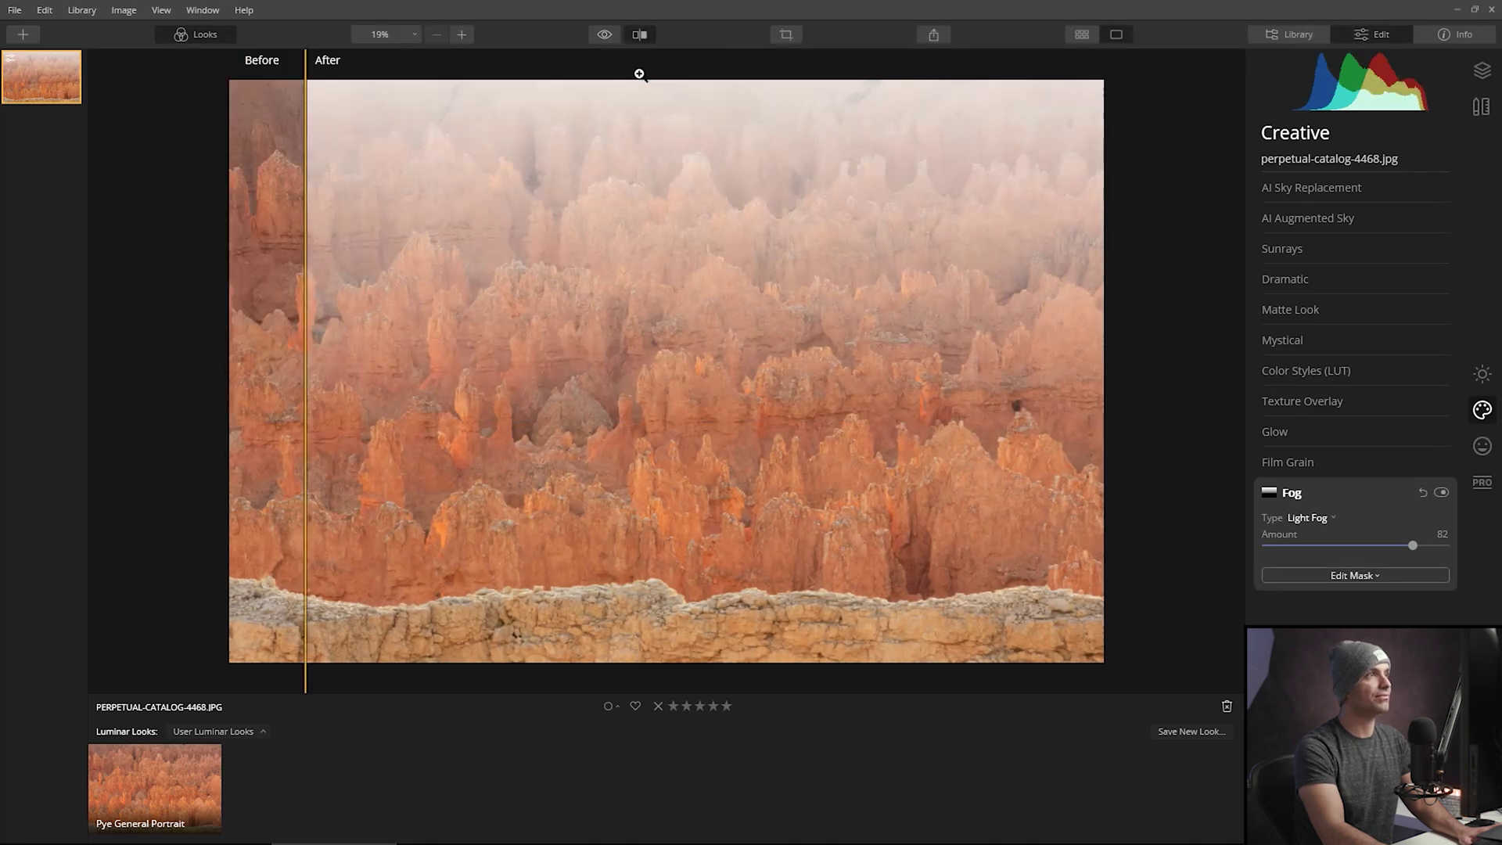
drag(292, 308, 4, 309)
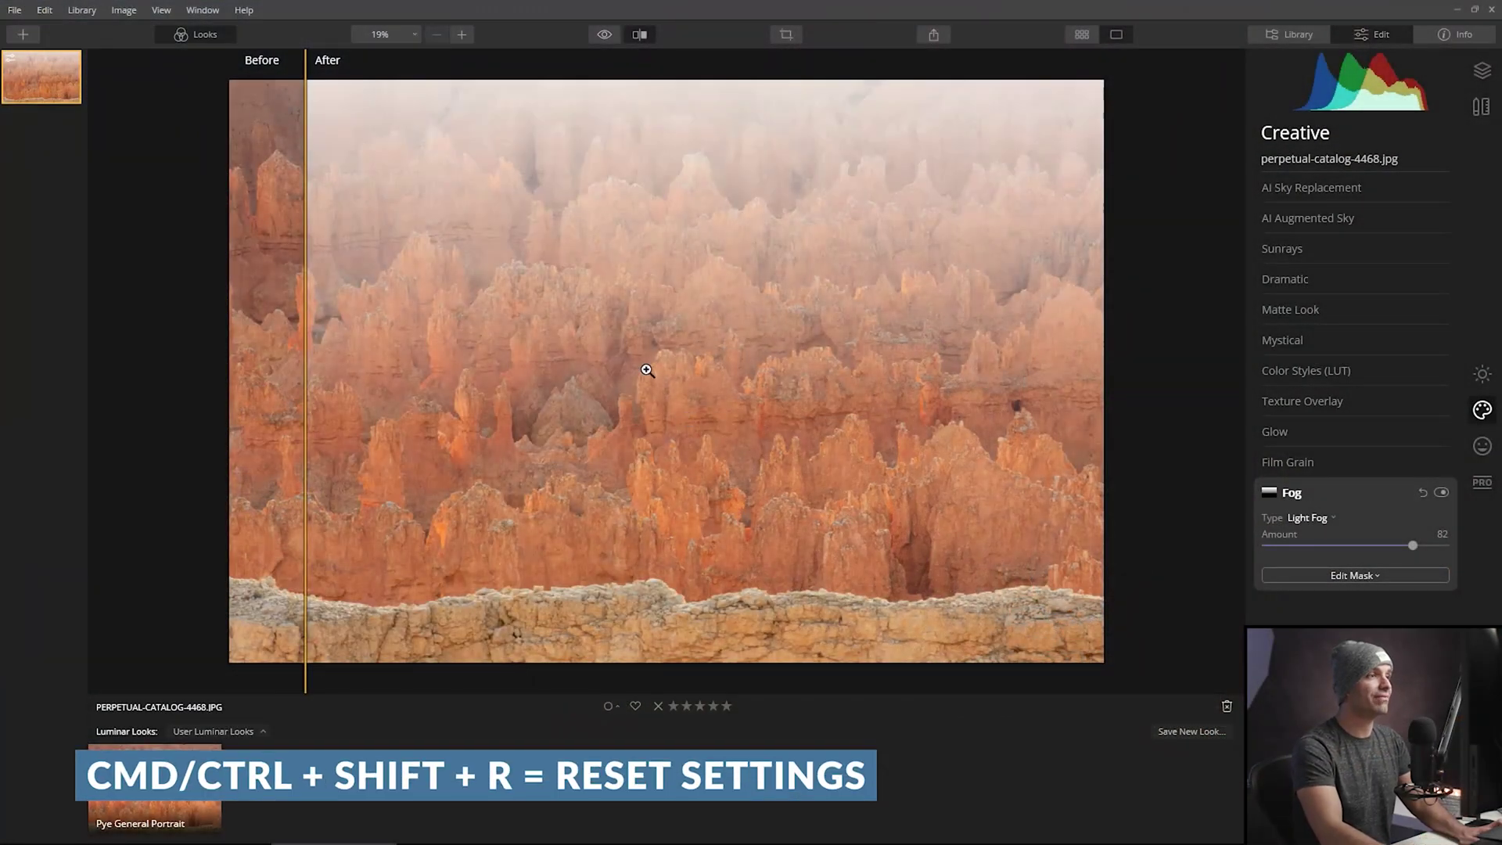
Step: Reset the fog to zero and close the before/after comparison
key(ctrl+shift+r)
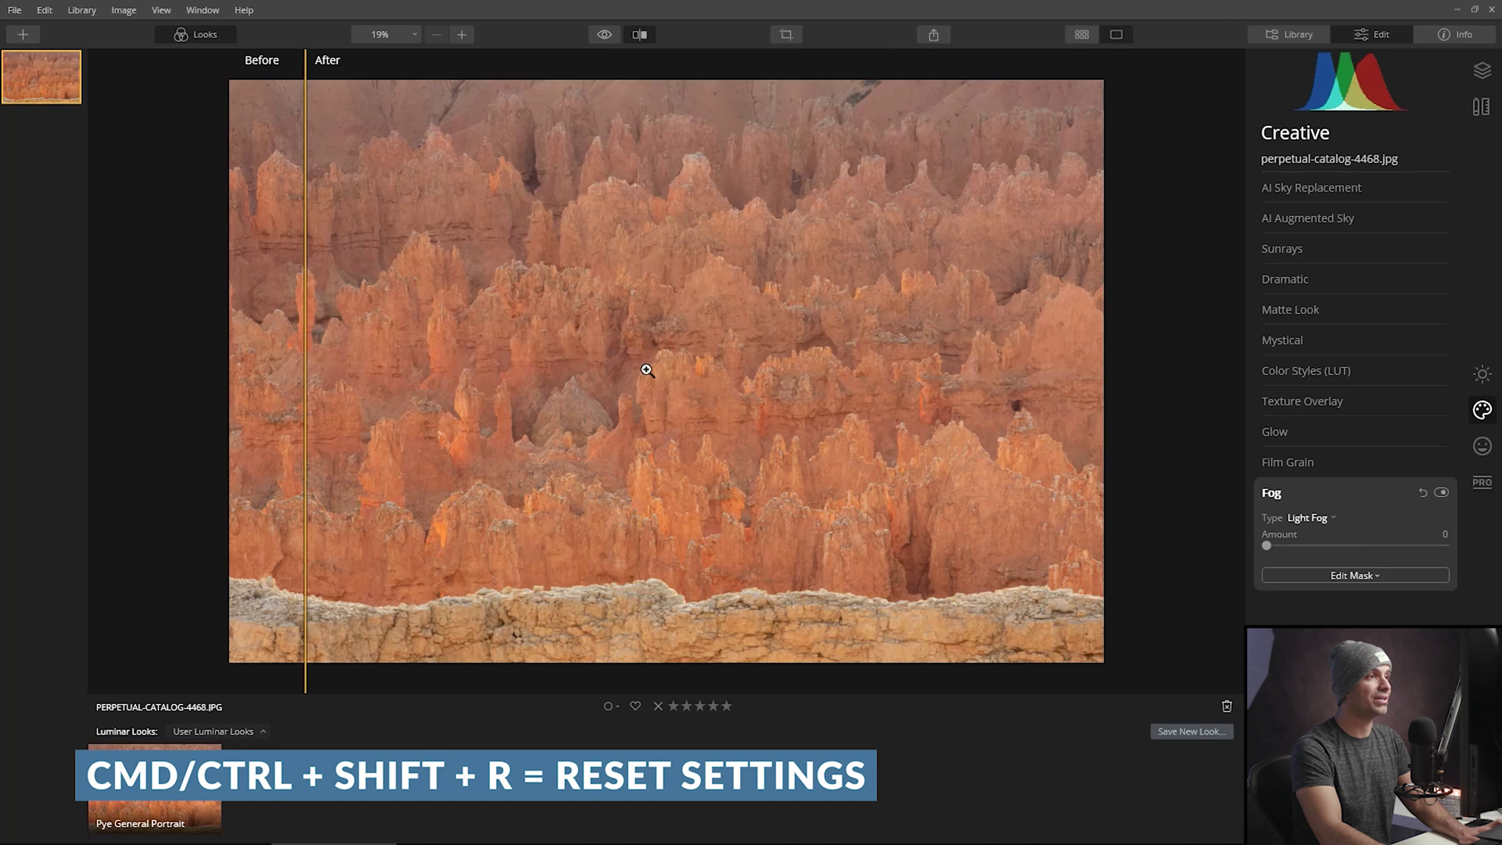
click(644, 31)
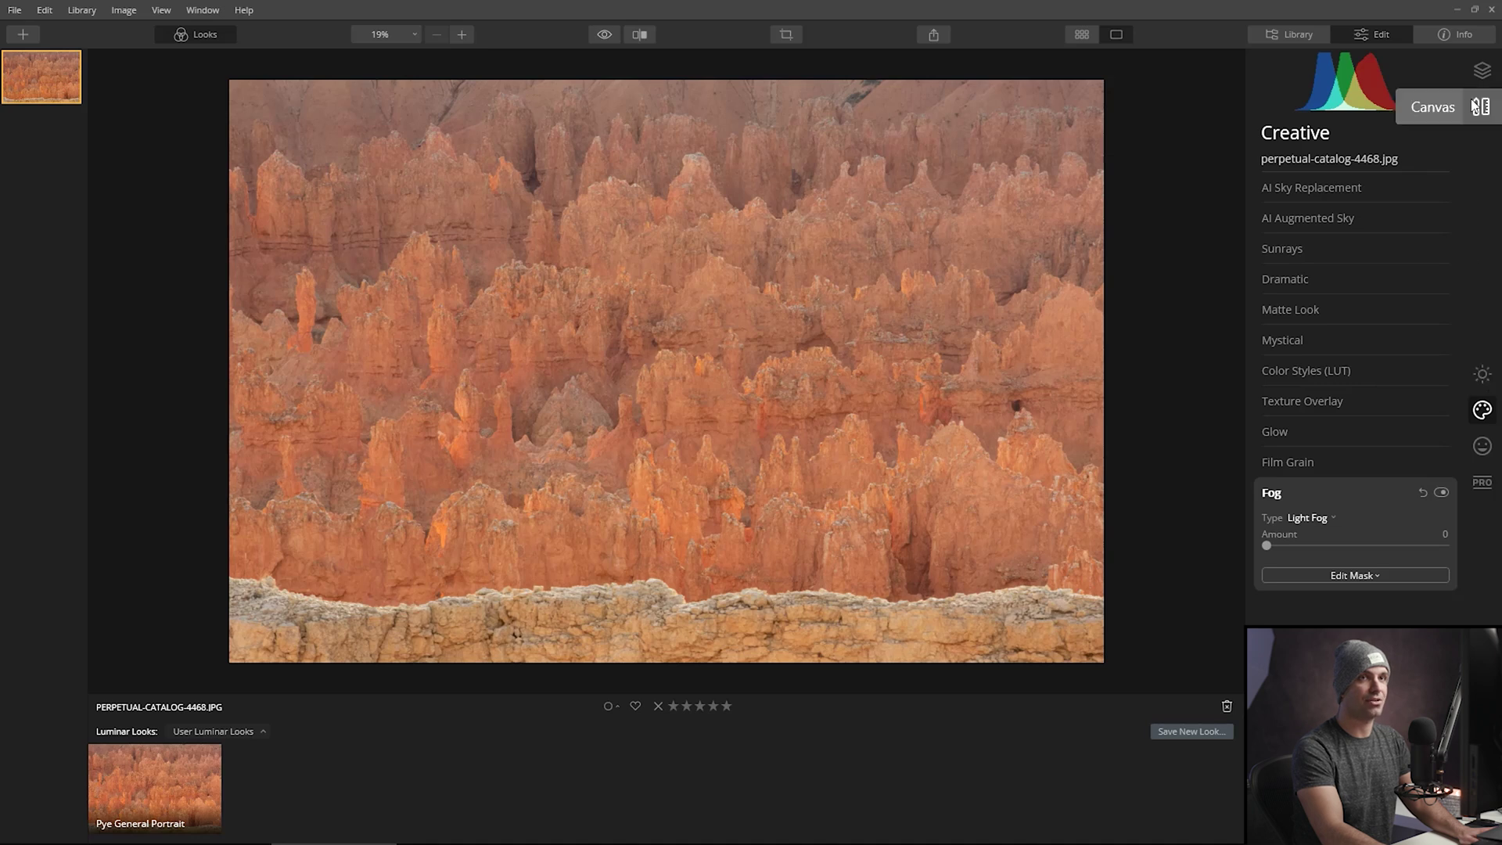
click(1483, 375)
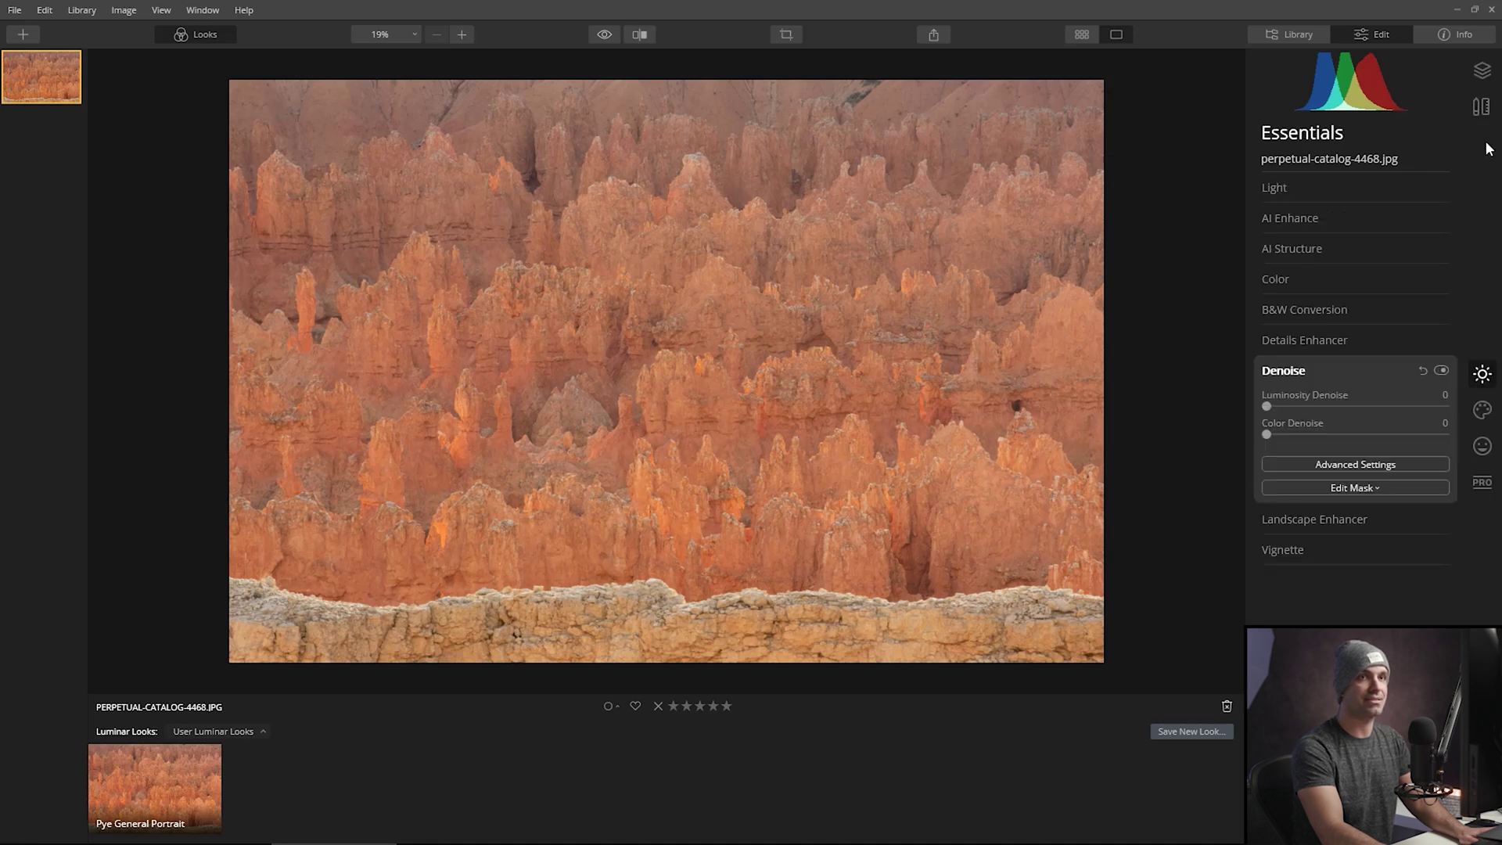
Step: Add a new adjustment layer named 'Blue Clouds' and expand its Light settings
click(1483, 72)
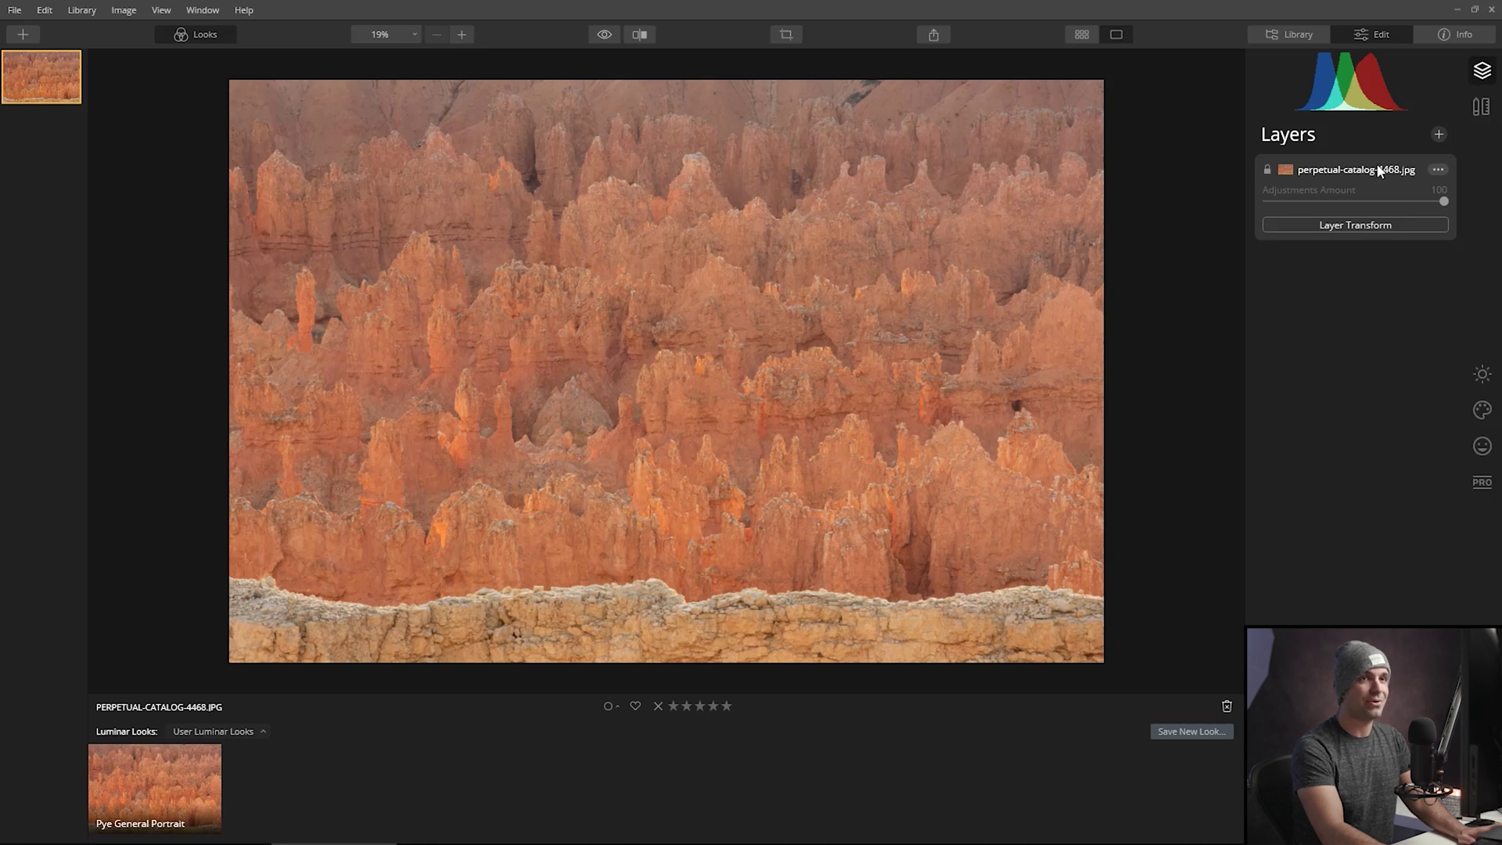
click(1440, 134)
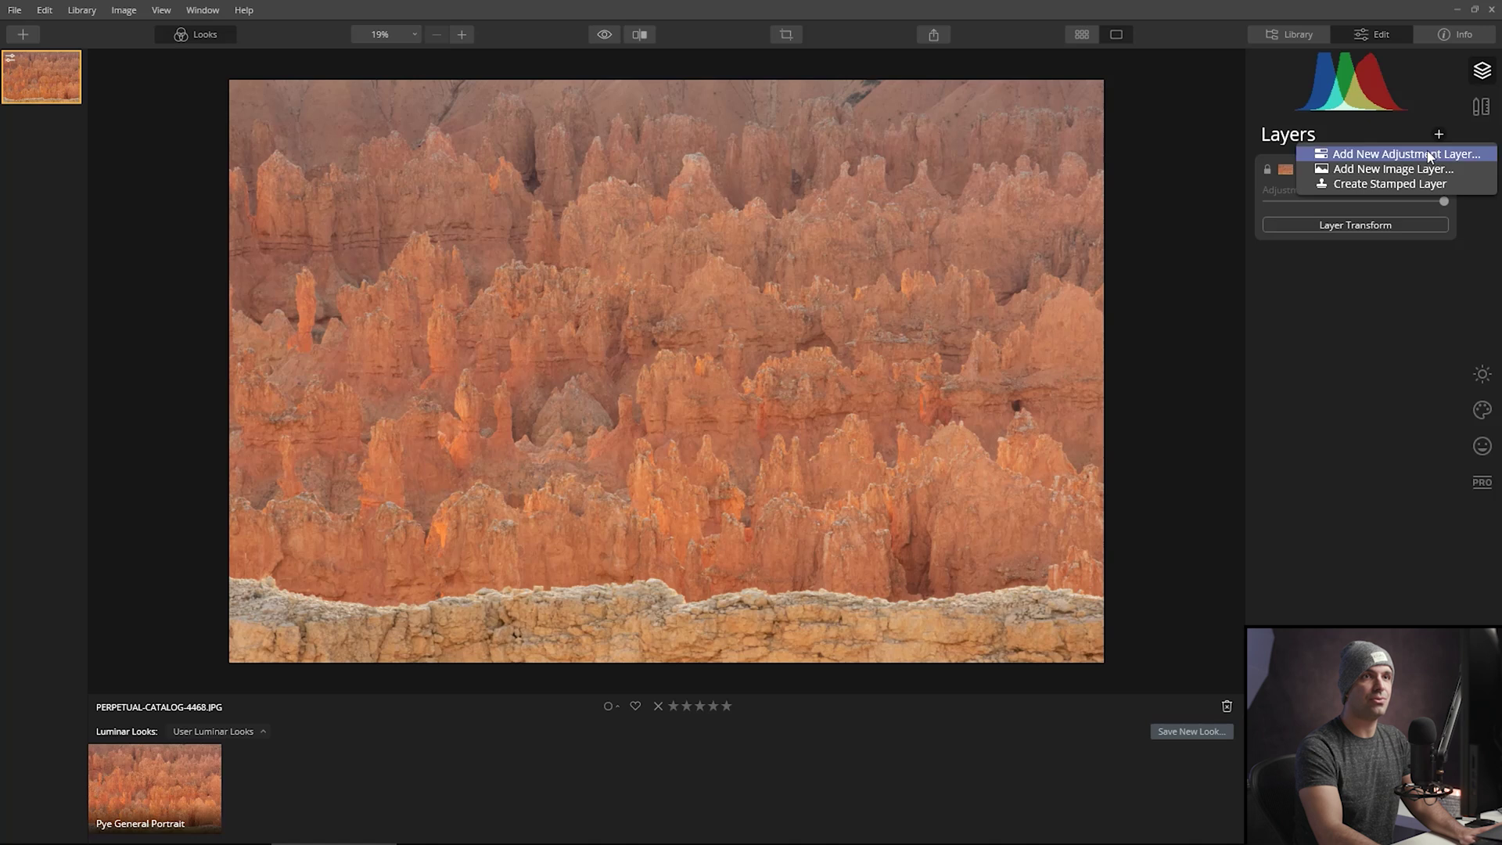
click(1440, 151)
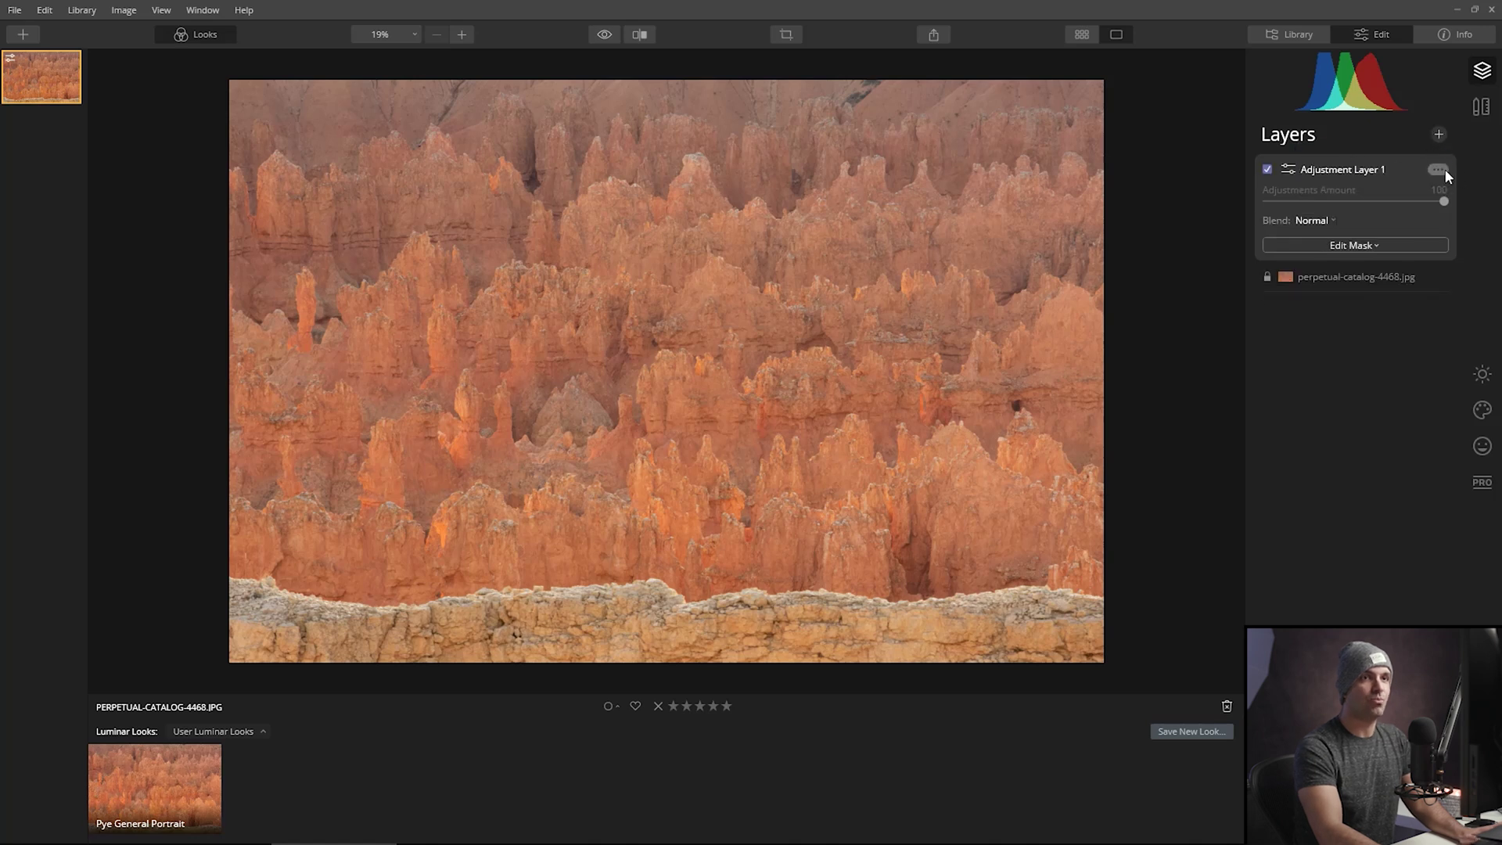
click(1438, 169)
click(1441, 226)
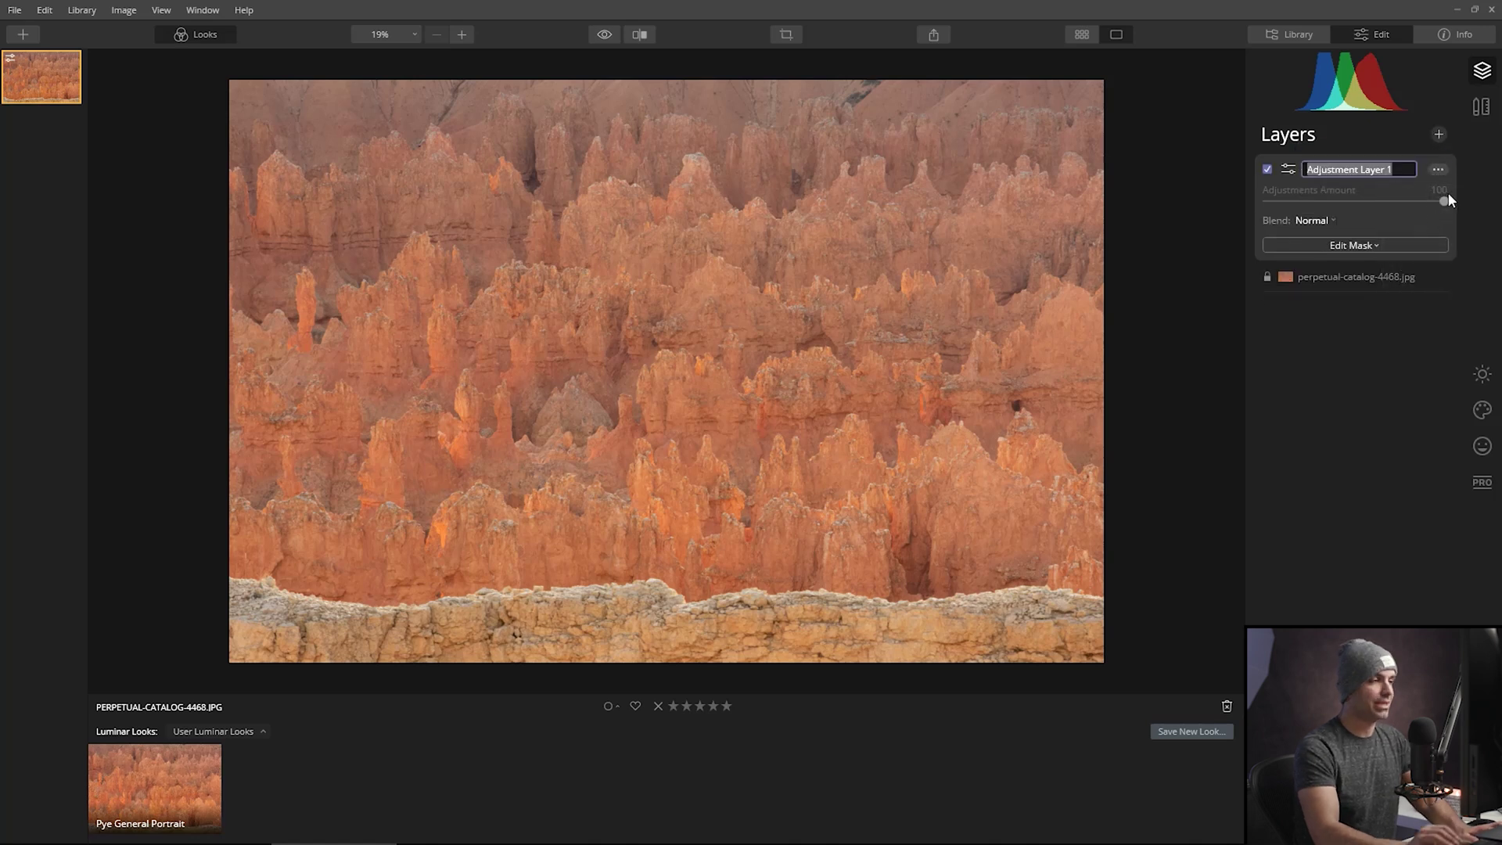
text(Bl)
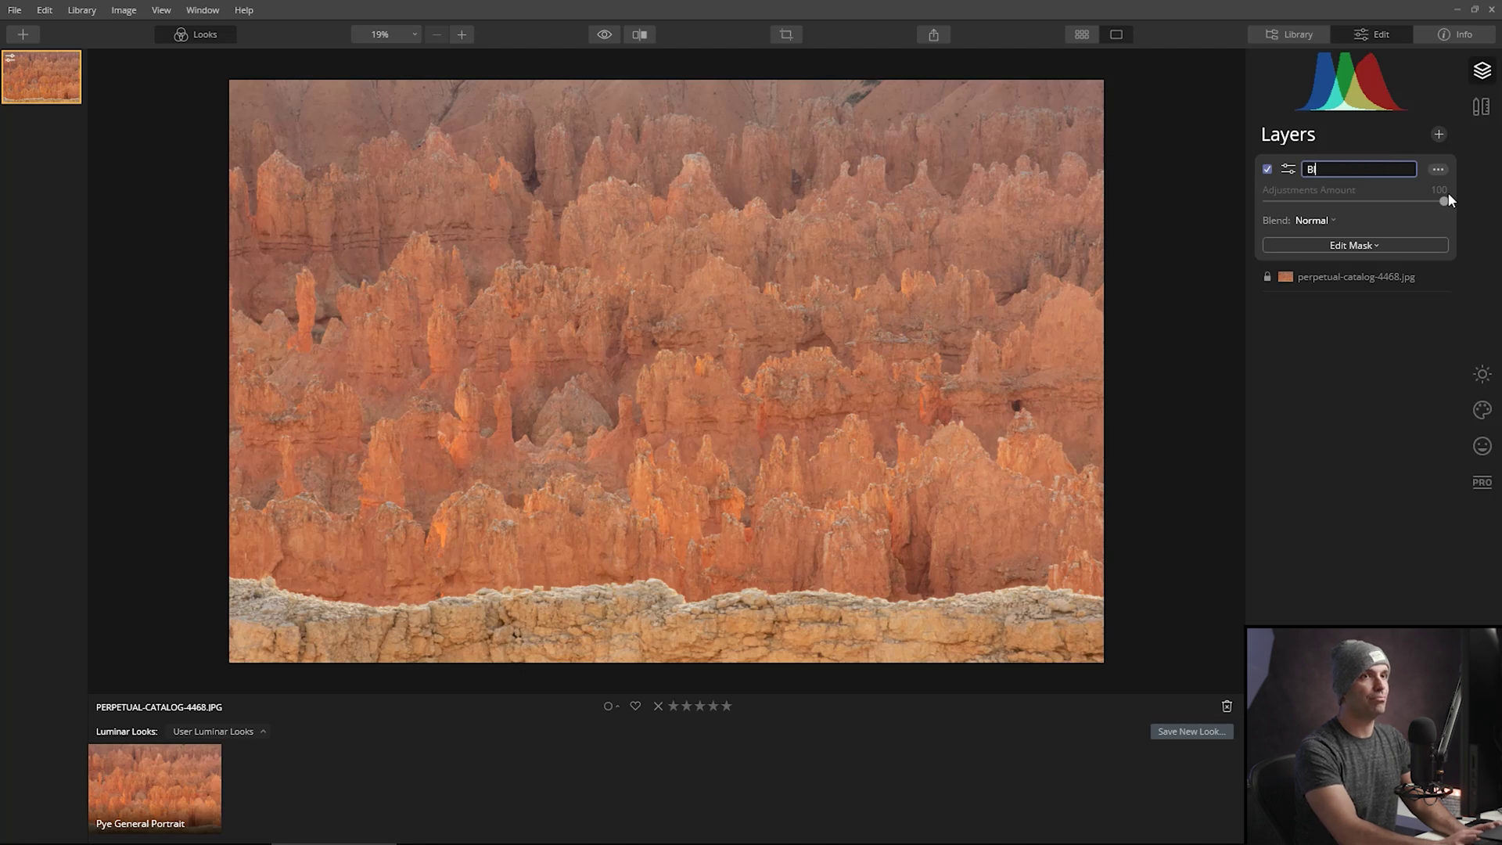
text(ue Clouds)
key(Return)
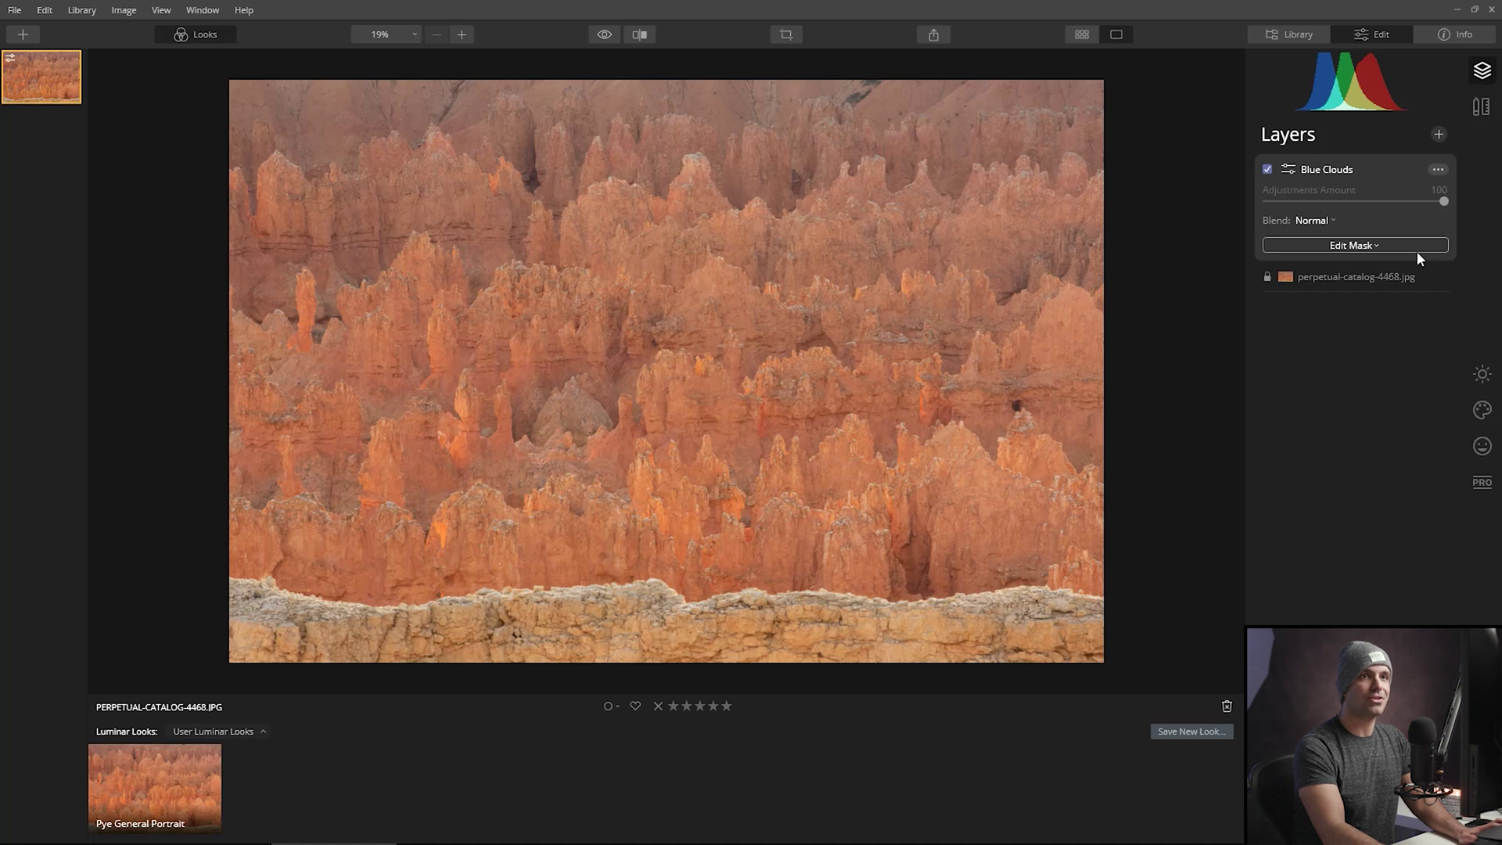
click(1480, 375)
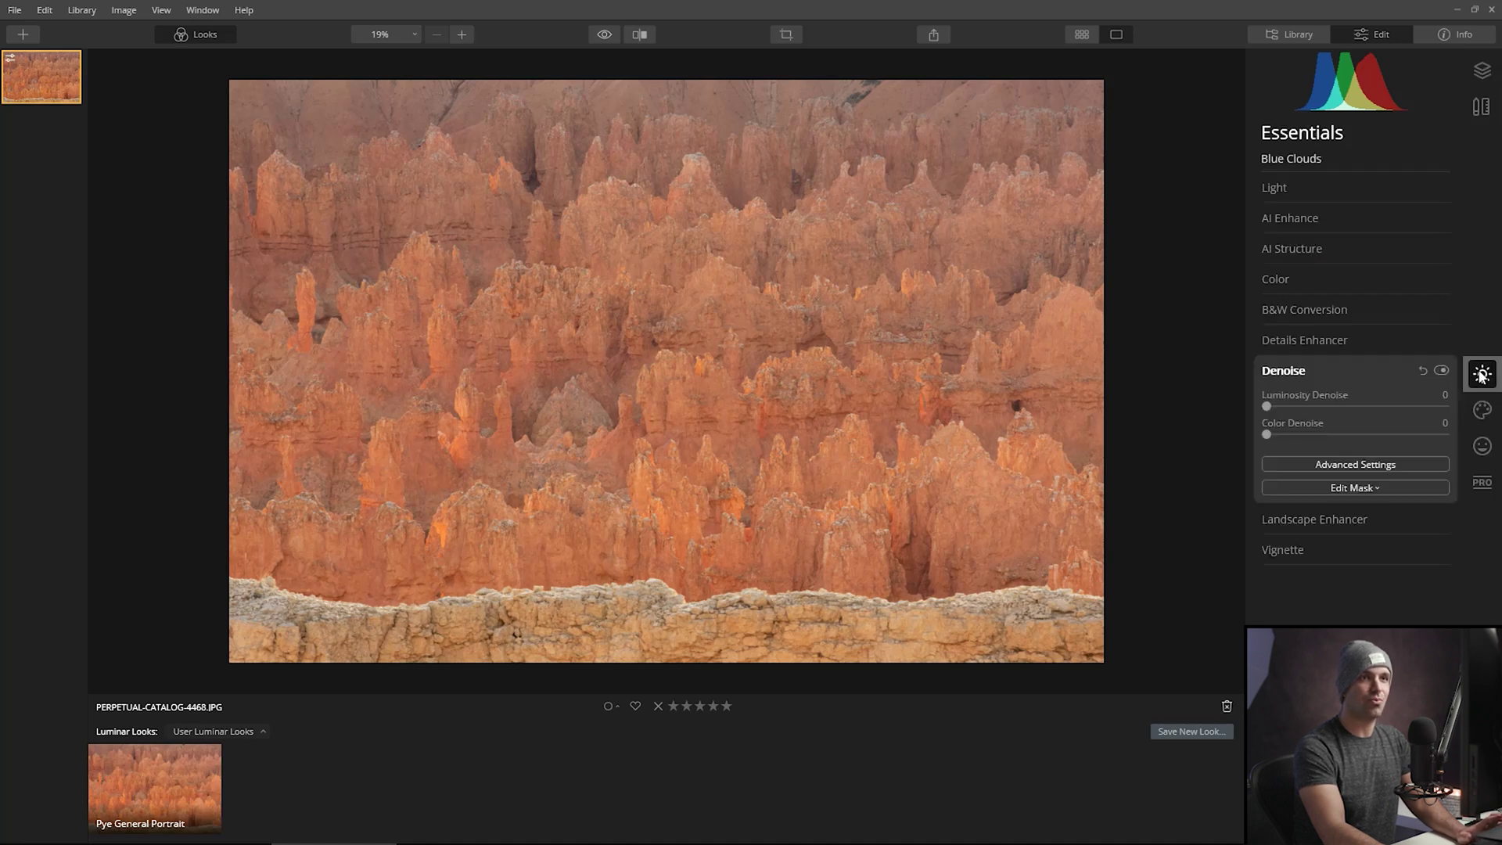
click(1329, 205)
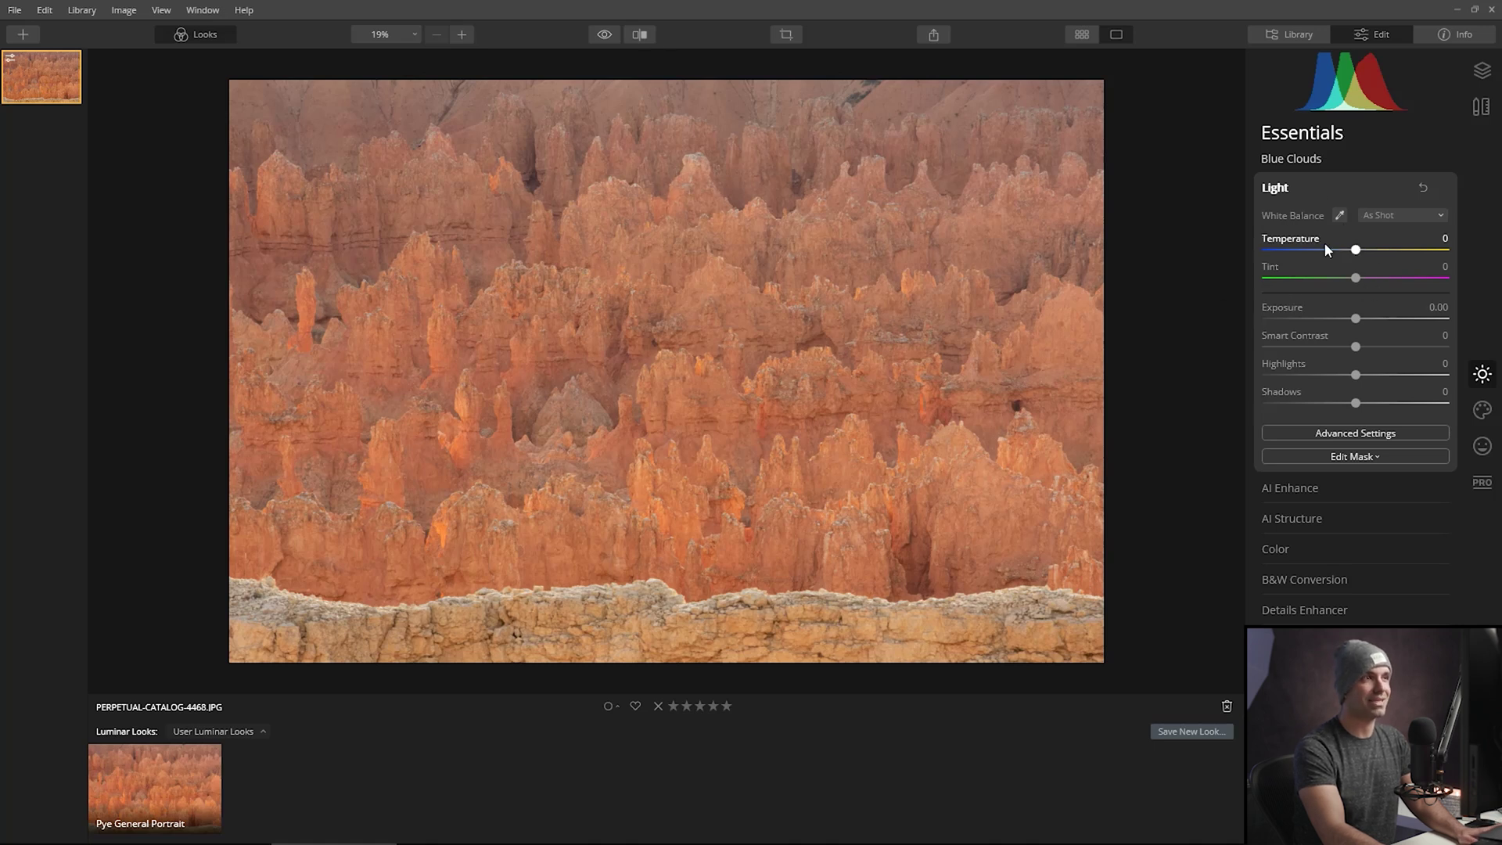
Step: Cool Blue Clouds to Temperature -100, gradient-mask it to the top, and lower Amount to 54
drag(1356, 249, 1245, 248)
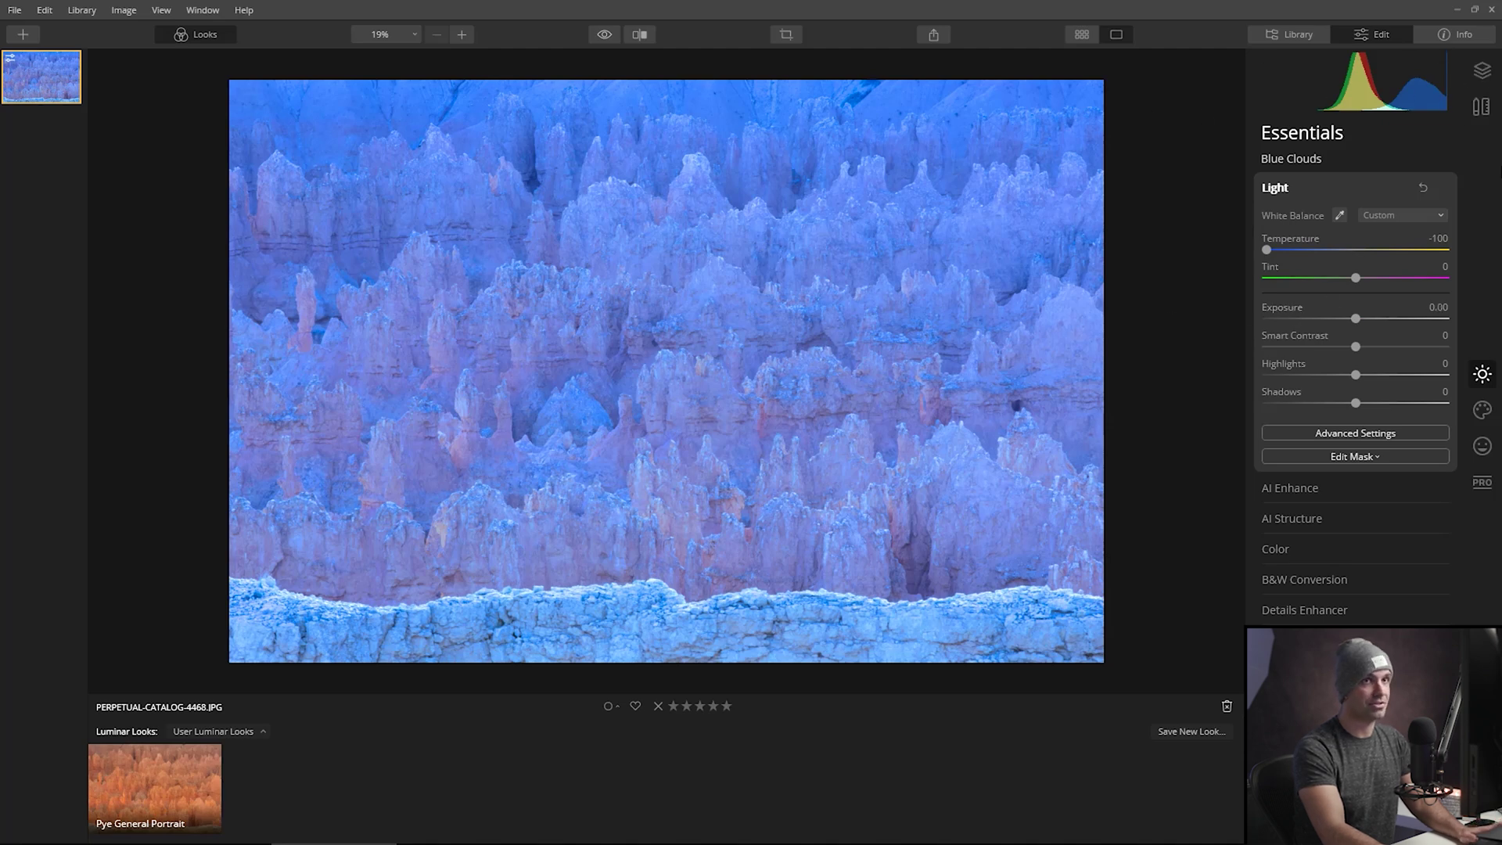
click(1481, 71)
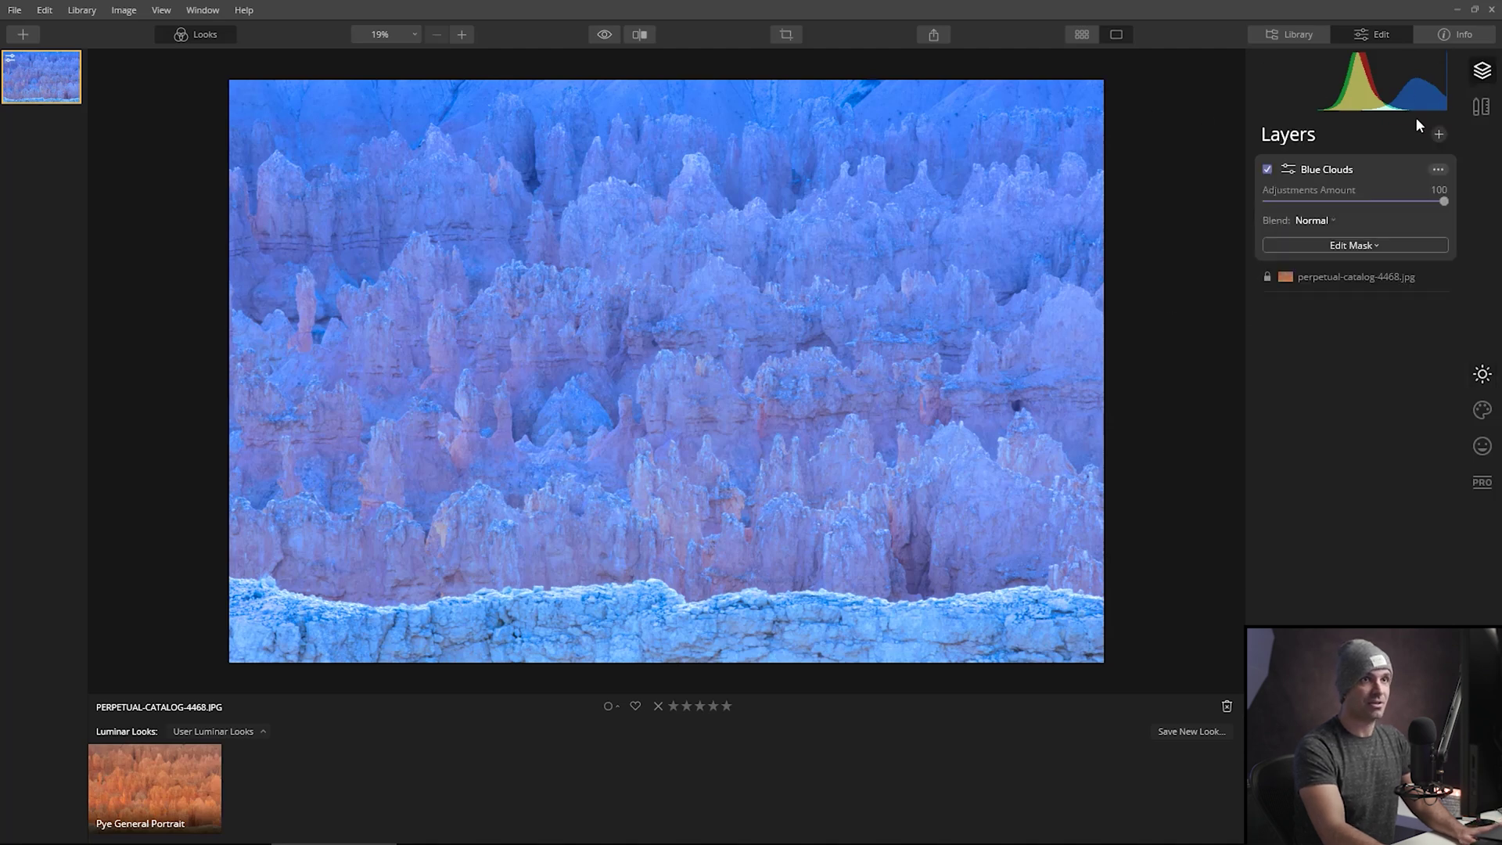
click(1358, 246)
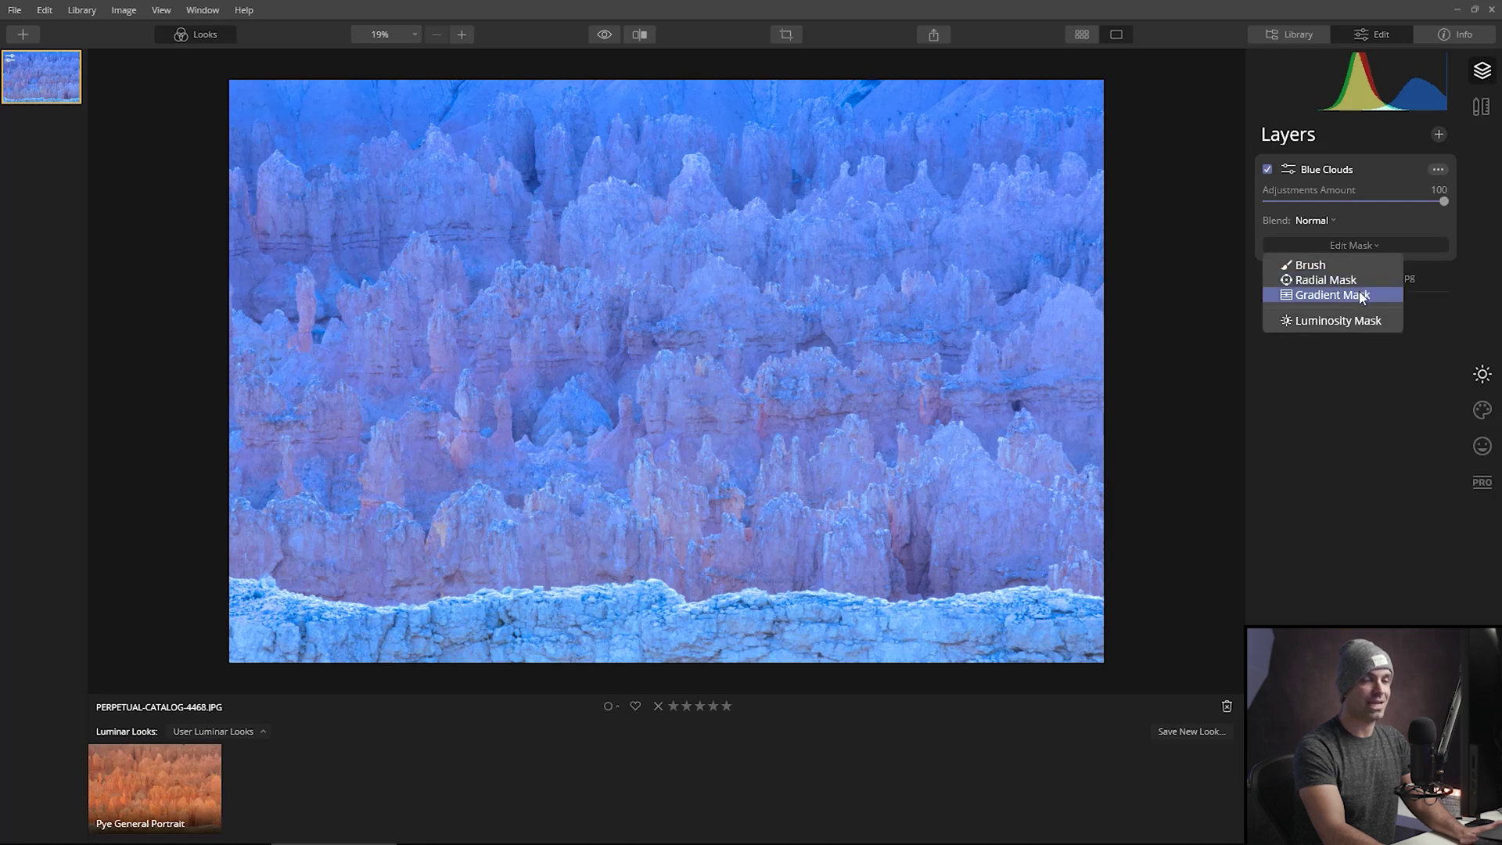
click(1362, 296)
drag(677, 117, 701, 513)
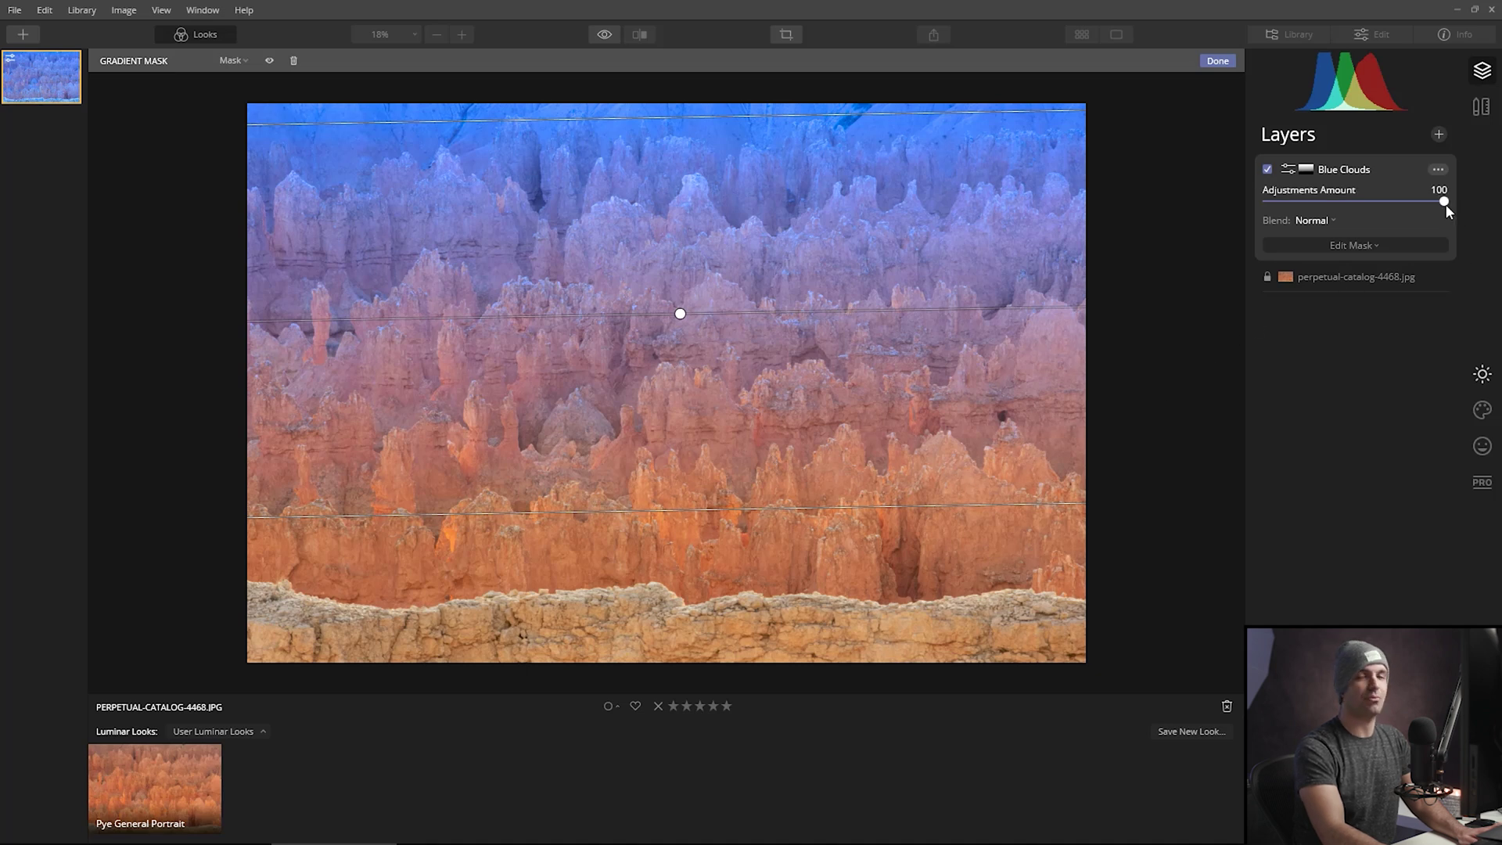
drag(1446, 205, 1249, 205)
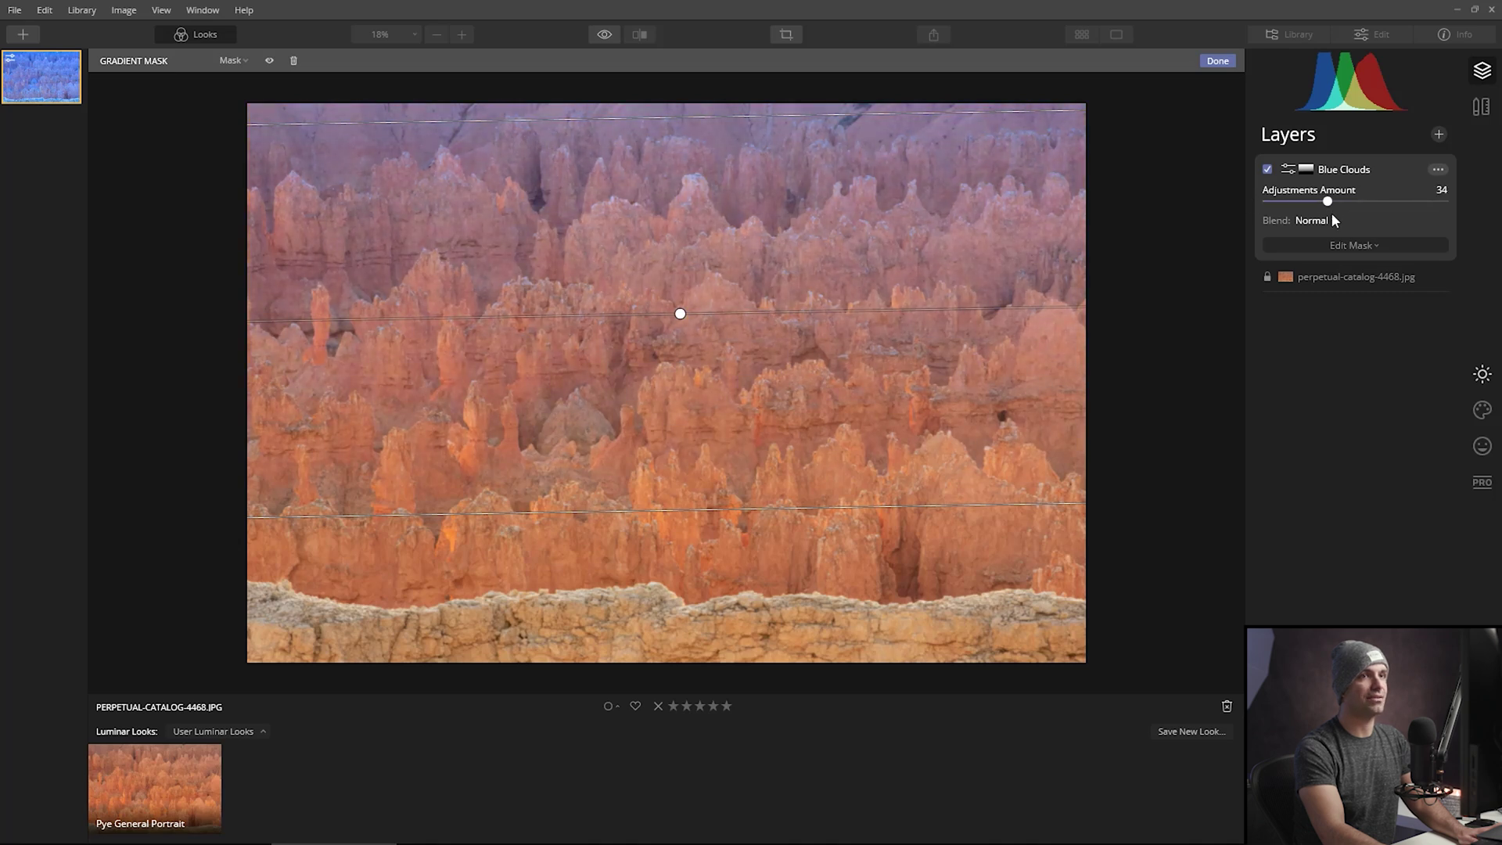
drag(1357, 225, 1321, 213)
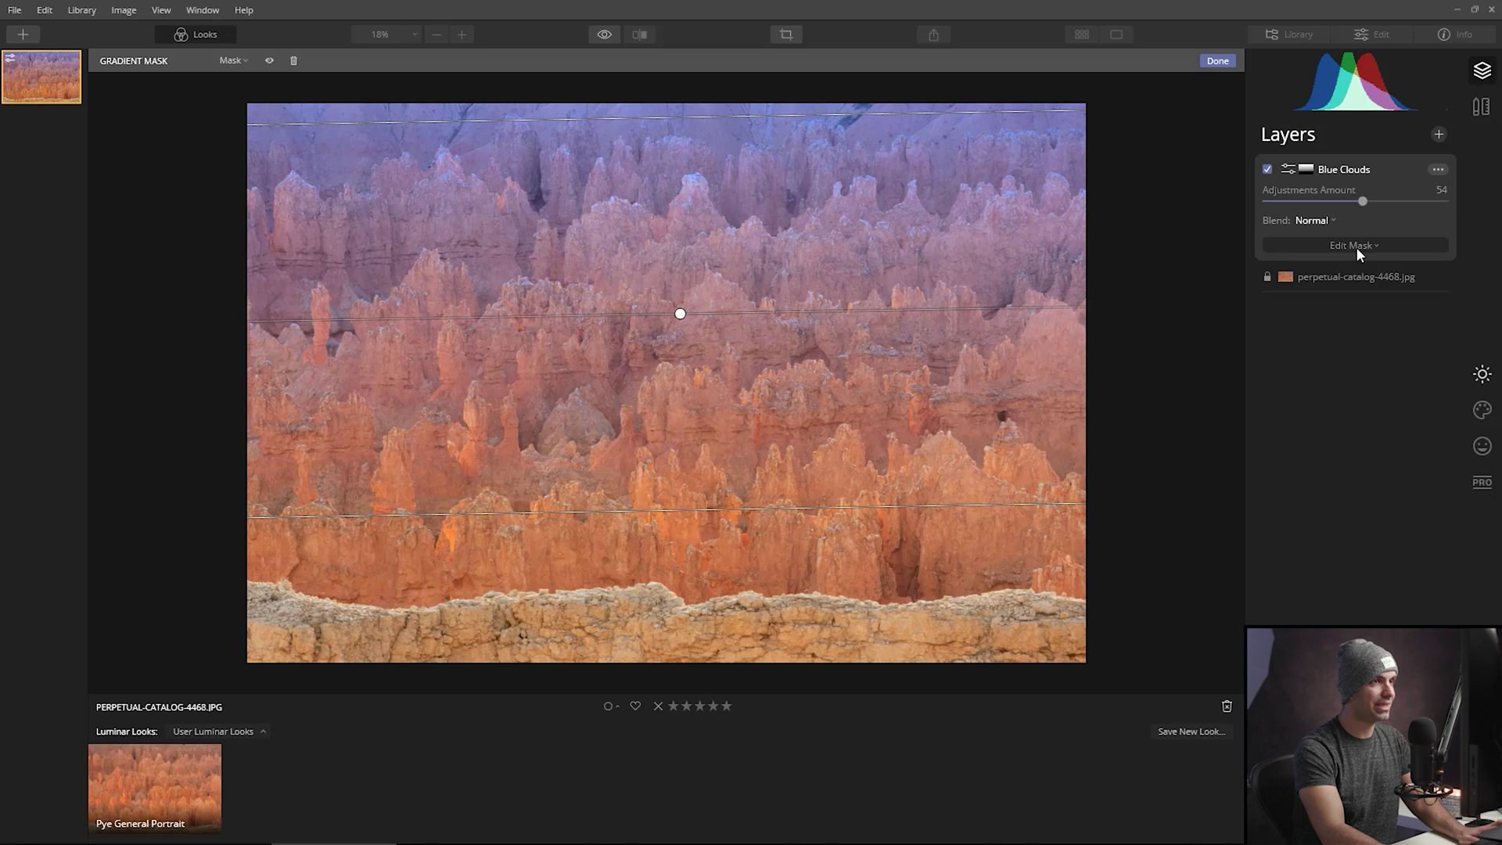
Step: Add fog to Blue Clouds, trying Dark Fog before settling on Light Fog at Amount 90
click(1485, 411)
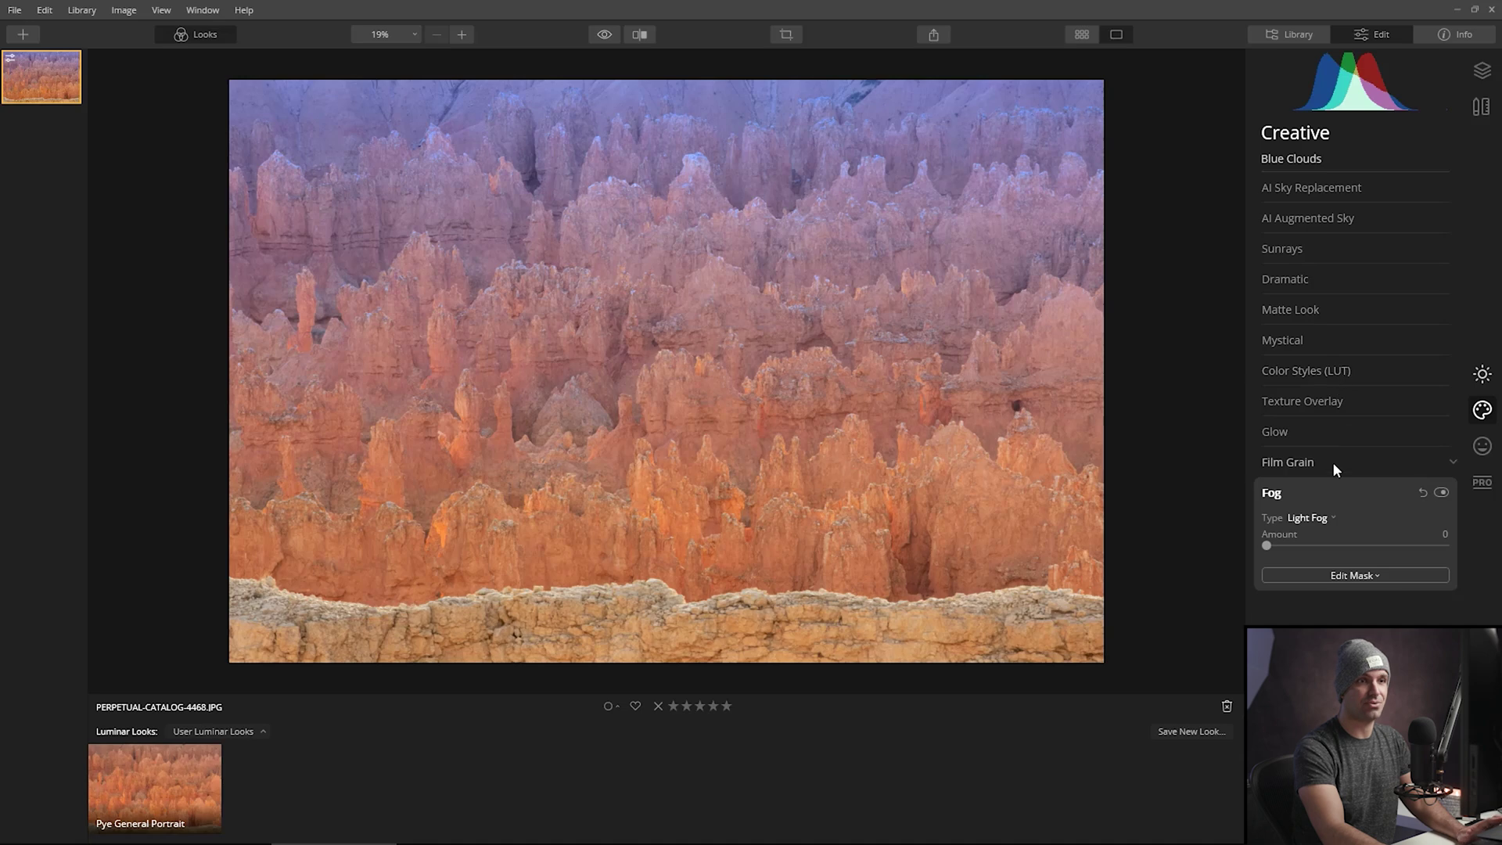
click(1274, 546)
drag(1274, 548, 1378, 558)
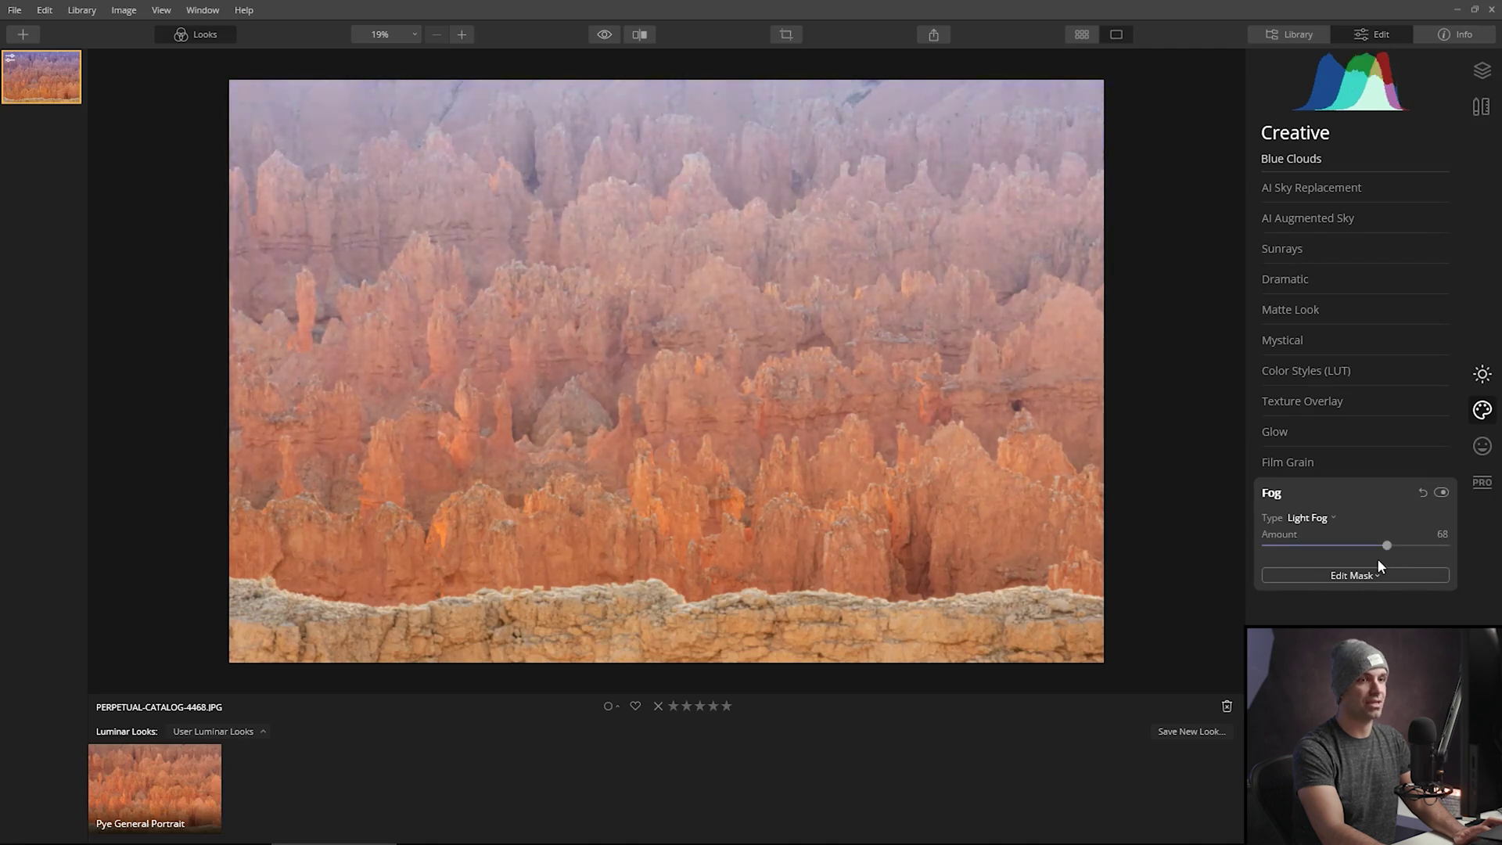
click(1331, 518)
click(1333, 548)
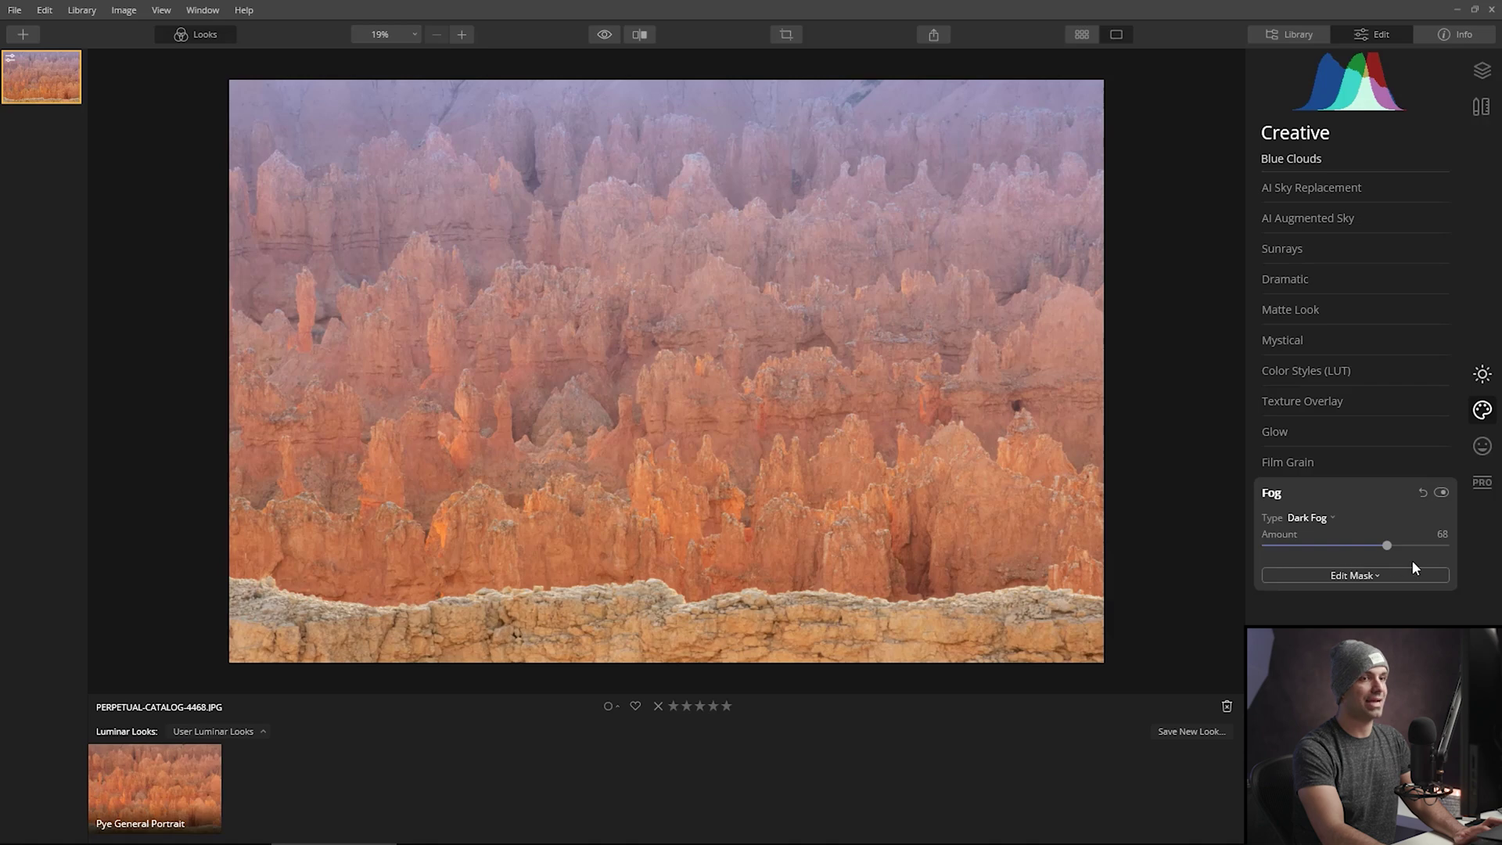
mouse_move(1386, 546)
mouse_down()
mouse_move(1470, 567)
mouse_move(1344, 540)
mouse_move(1375, 558)
mouse_up()
click(1332, 520)
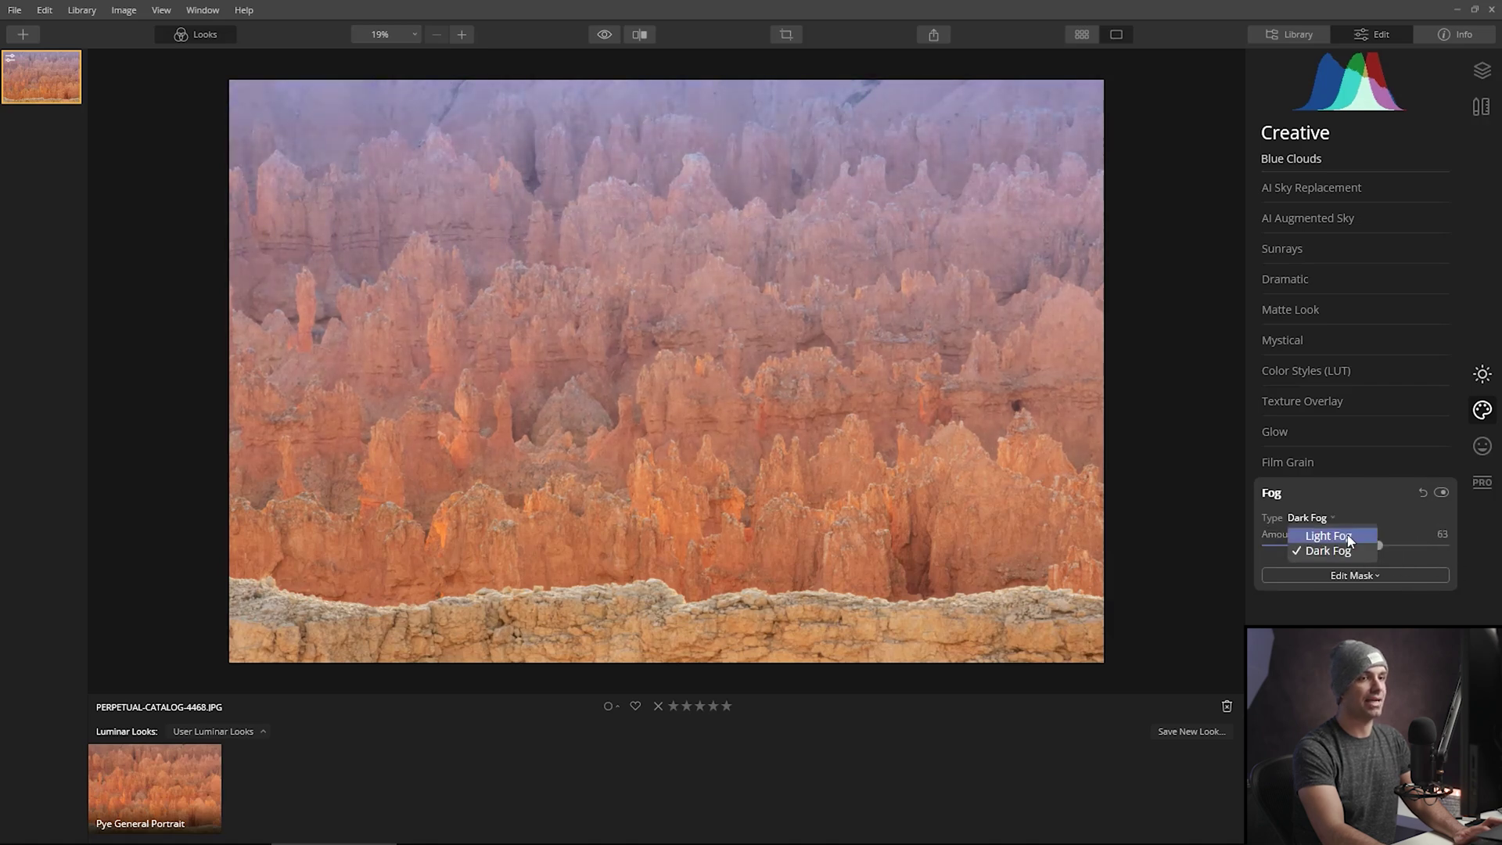
click(1330, 538)
drag(1378, 545, 1425, 546)
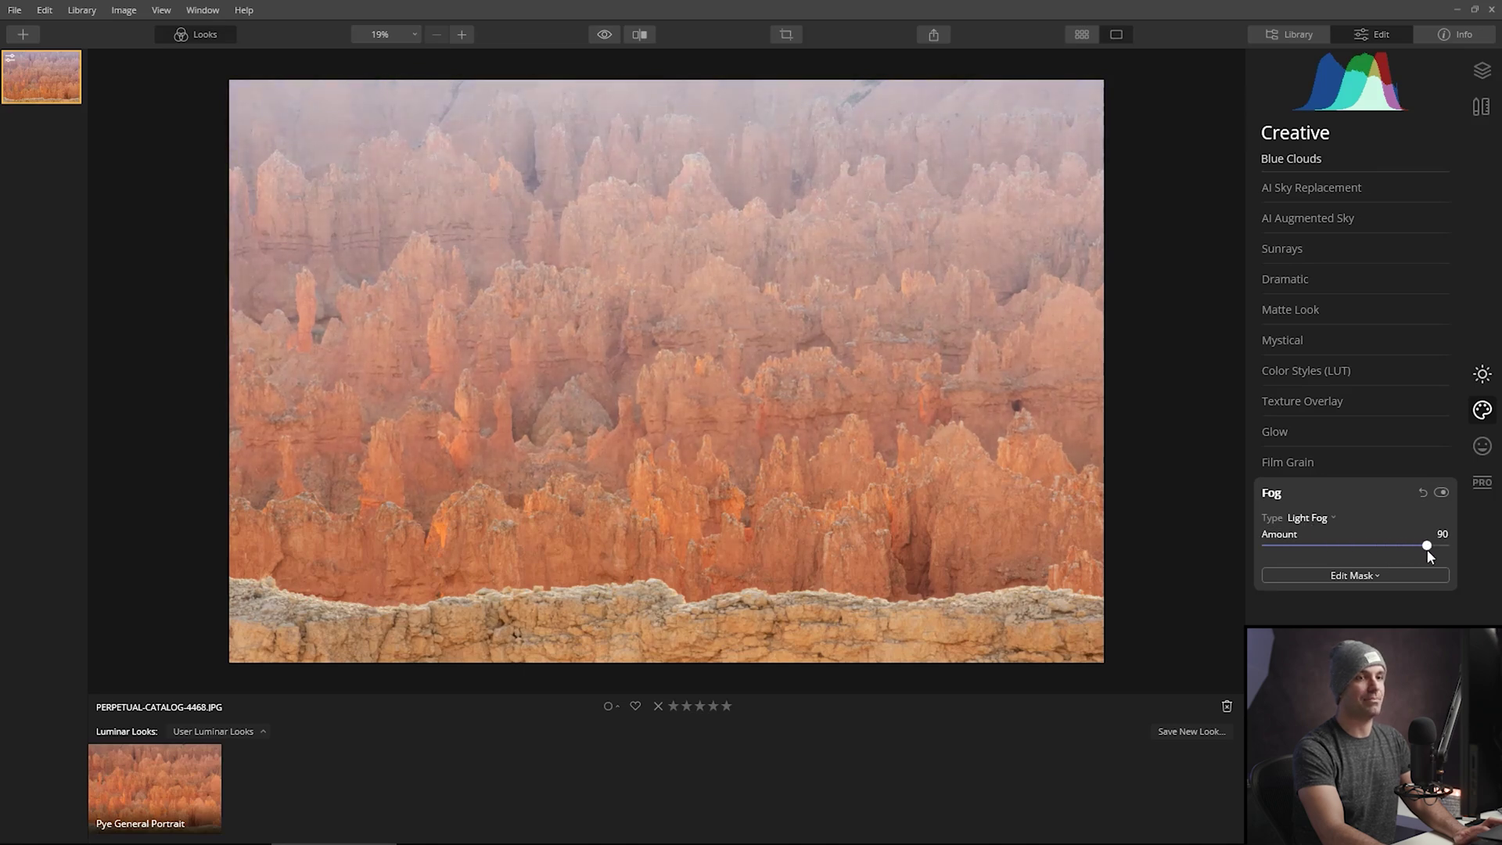
click(1482, 377)
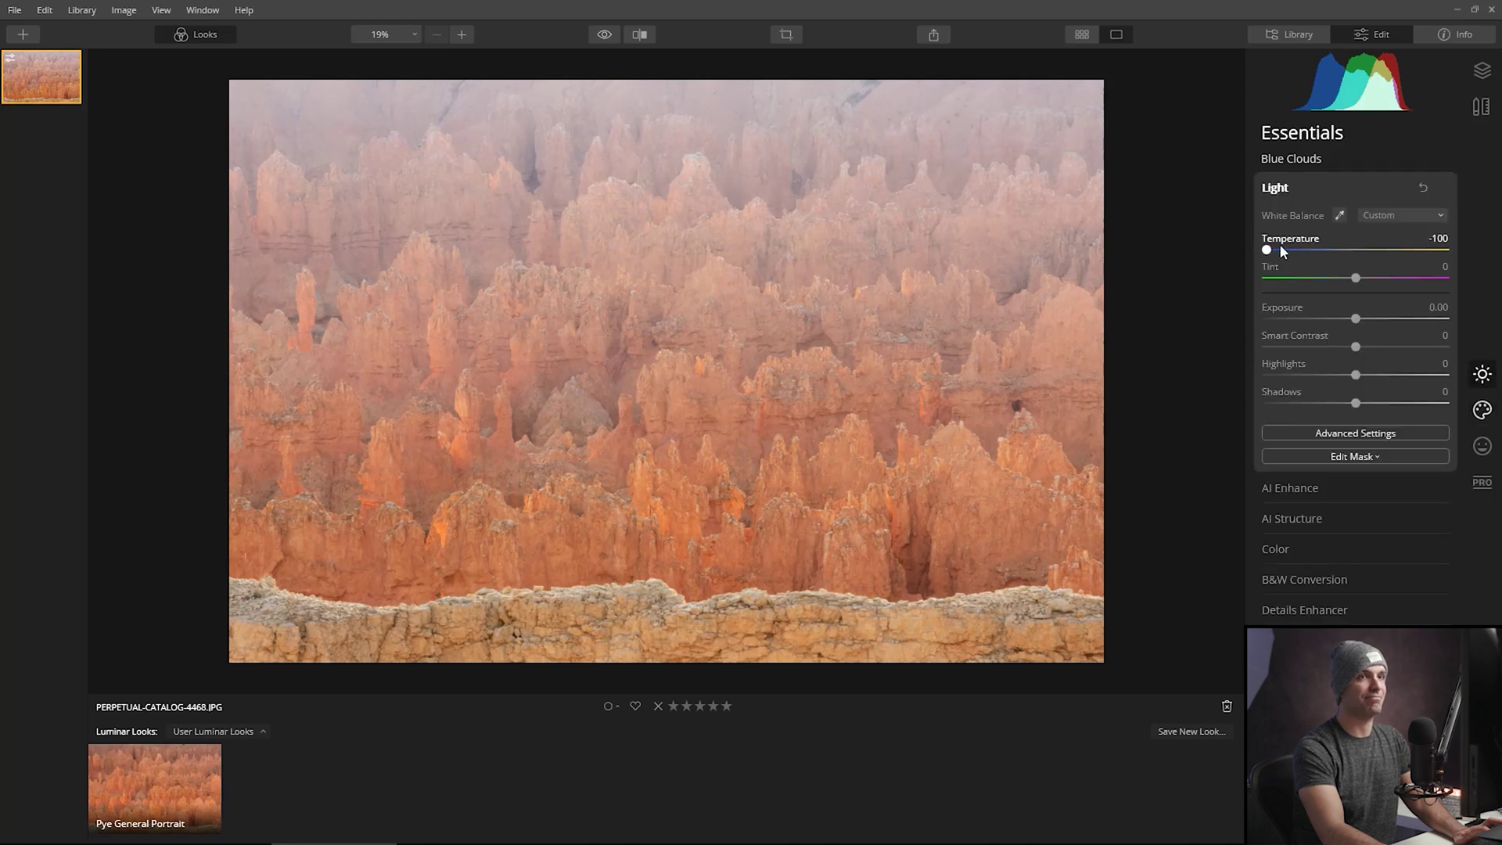
Step: Tweak the temperature and raise the Blue Clouds layer's Adjustments Amount to 100, keeping its name
drag(1267, 250, 1180, 260)
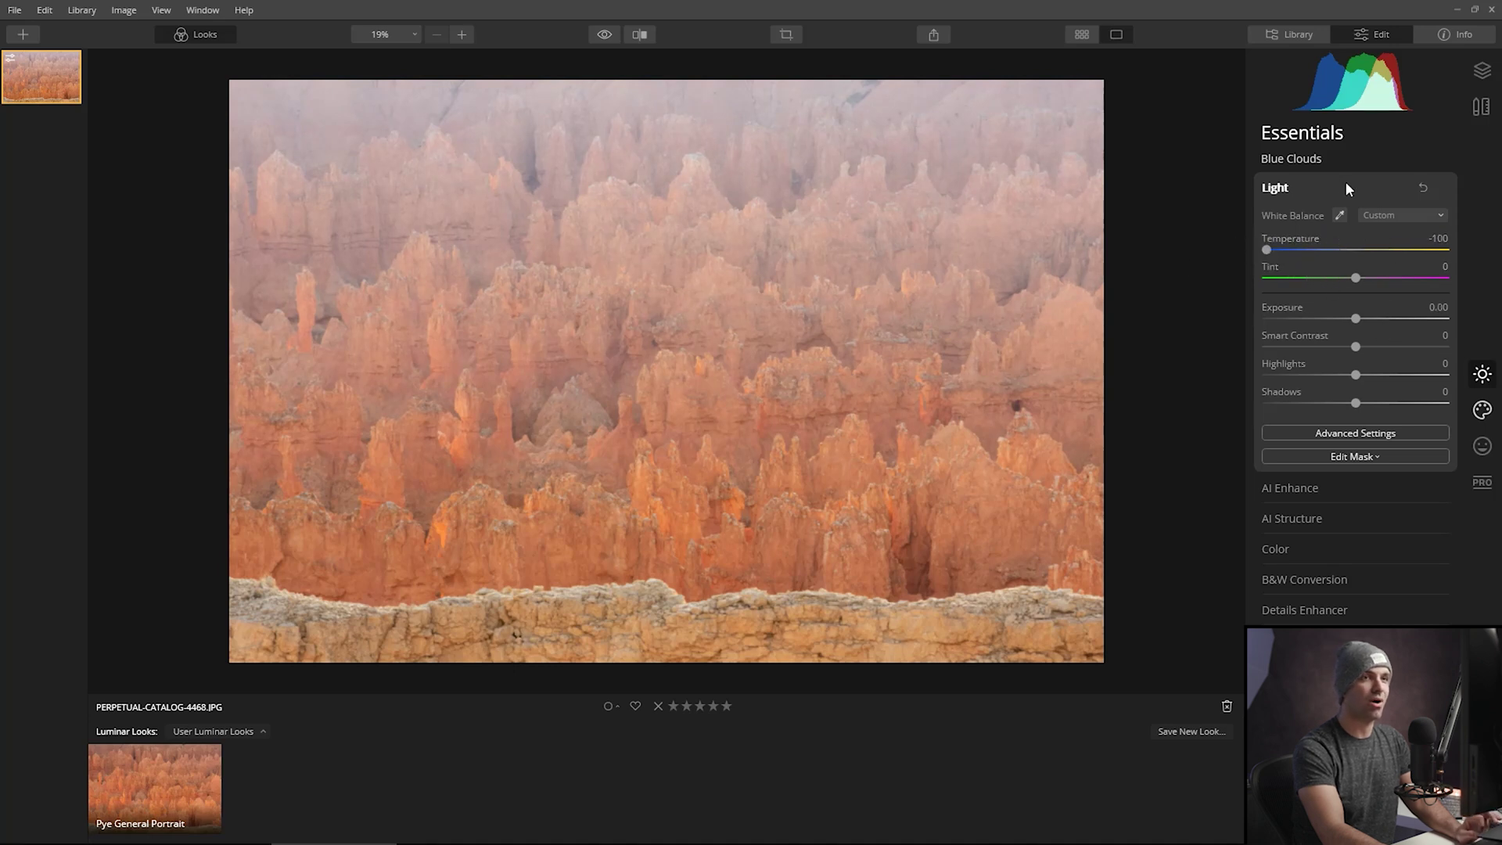
click(1481, 74)
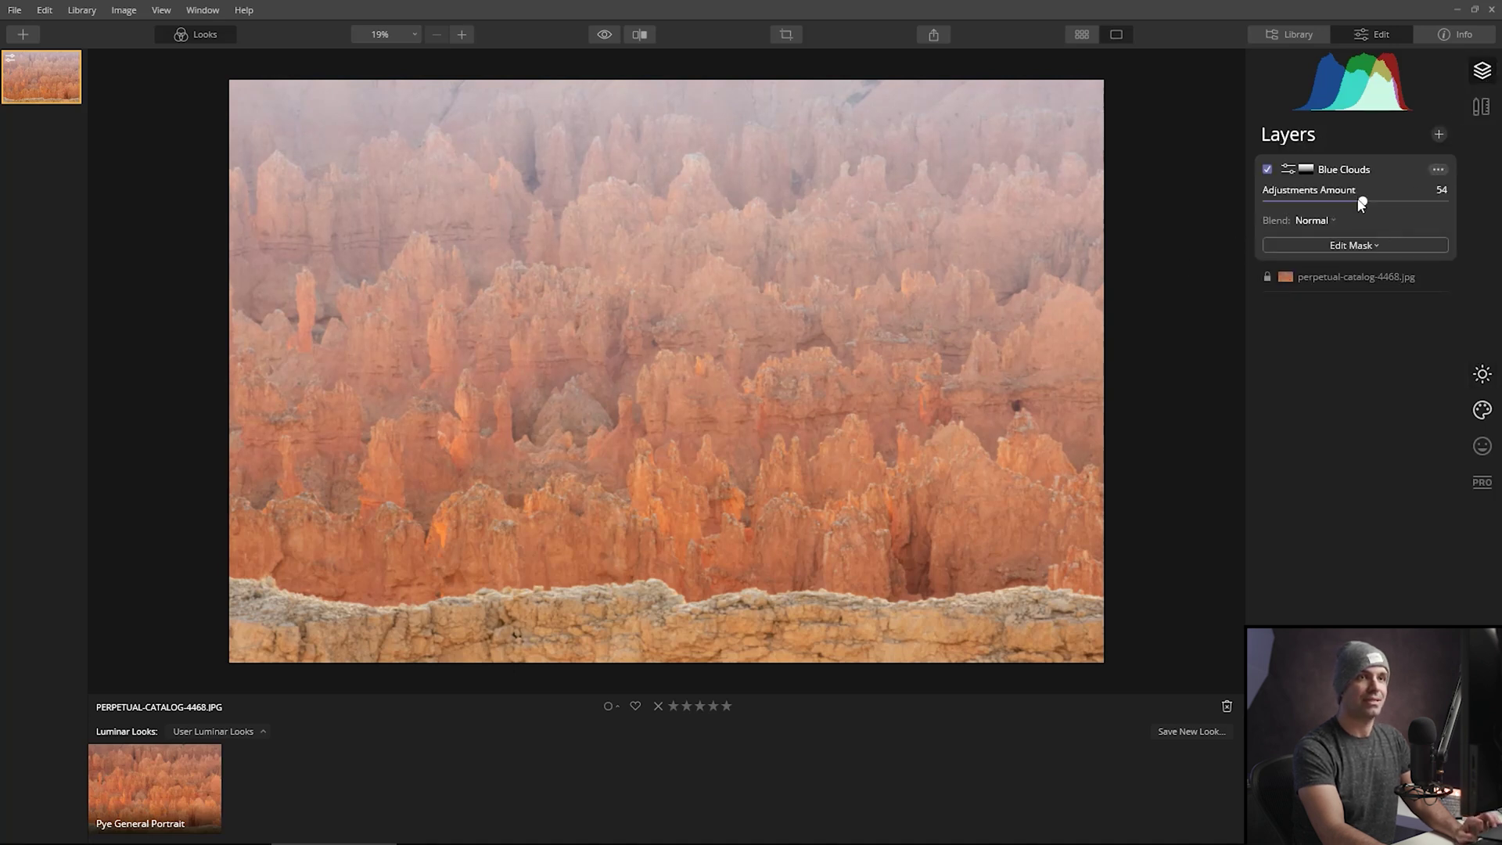
drag(1361, 205, 1445, 247)
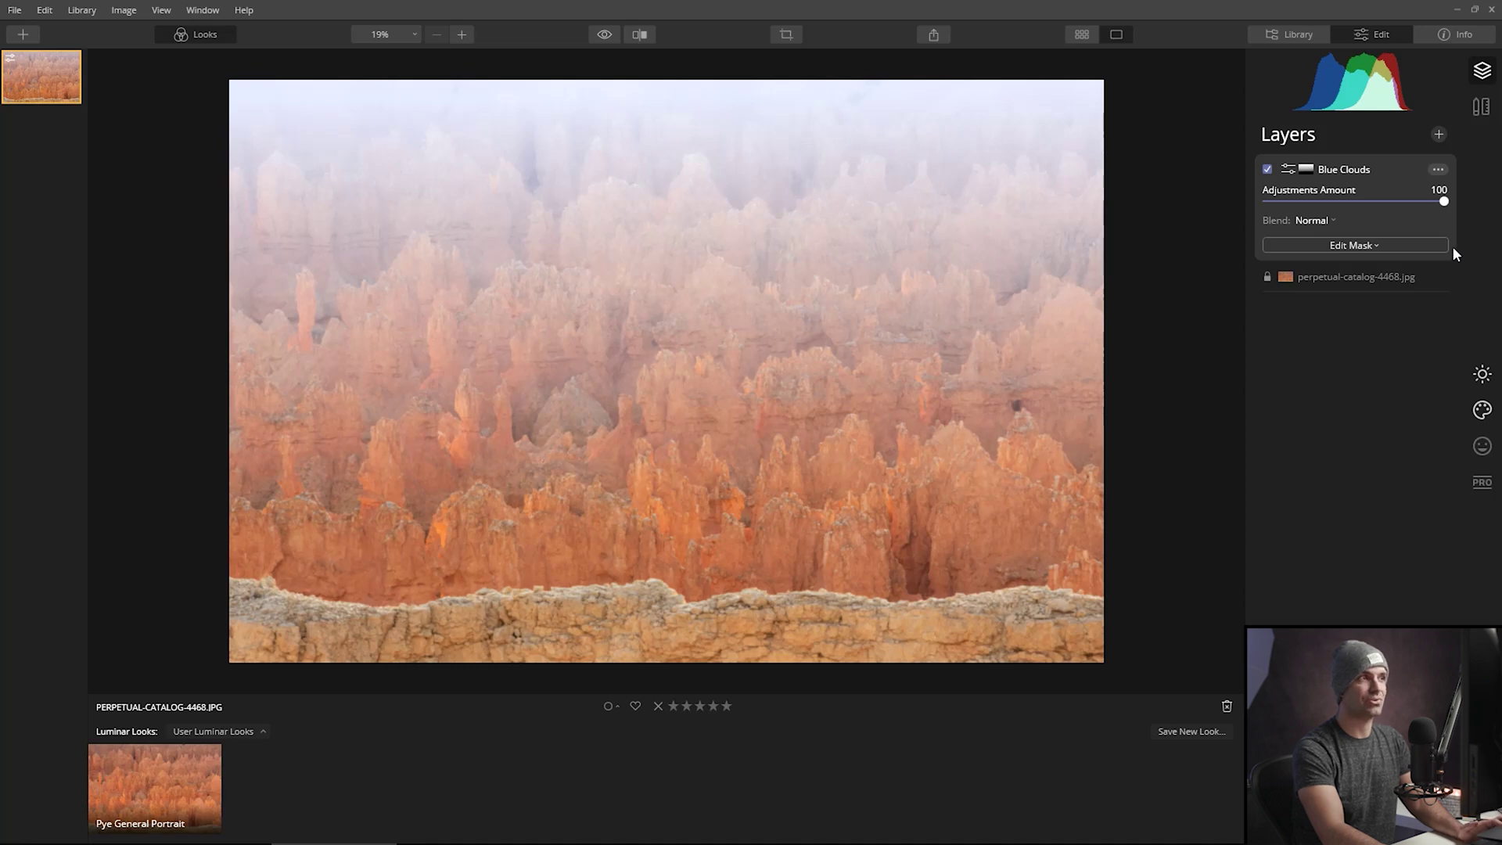
drag(1443, 202, 1404, 203)
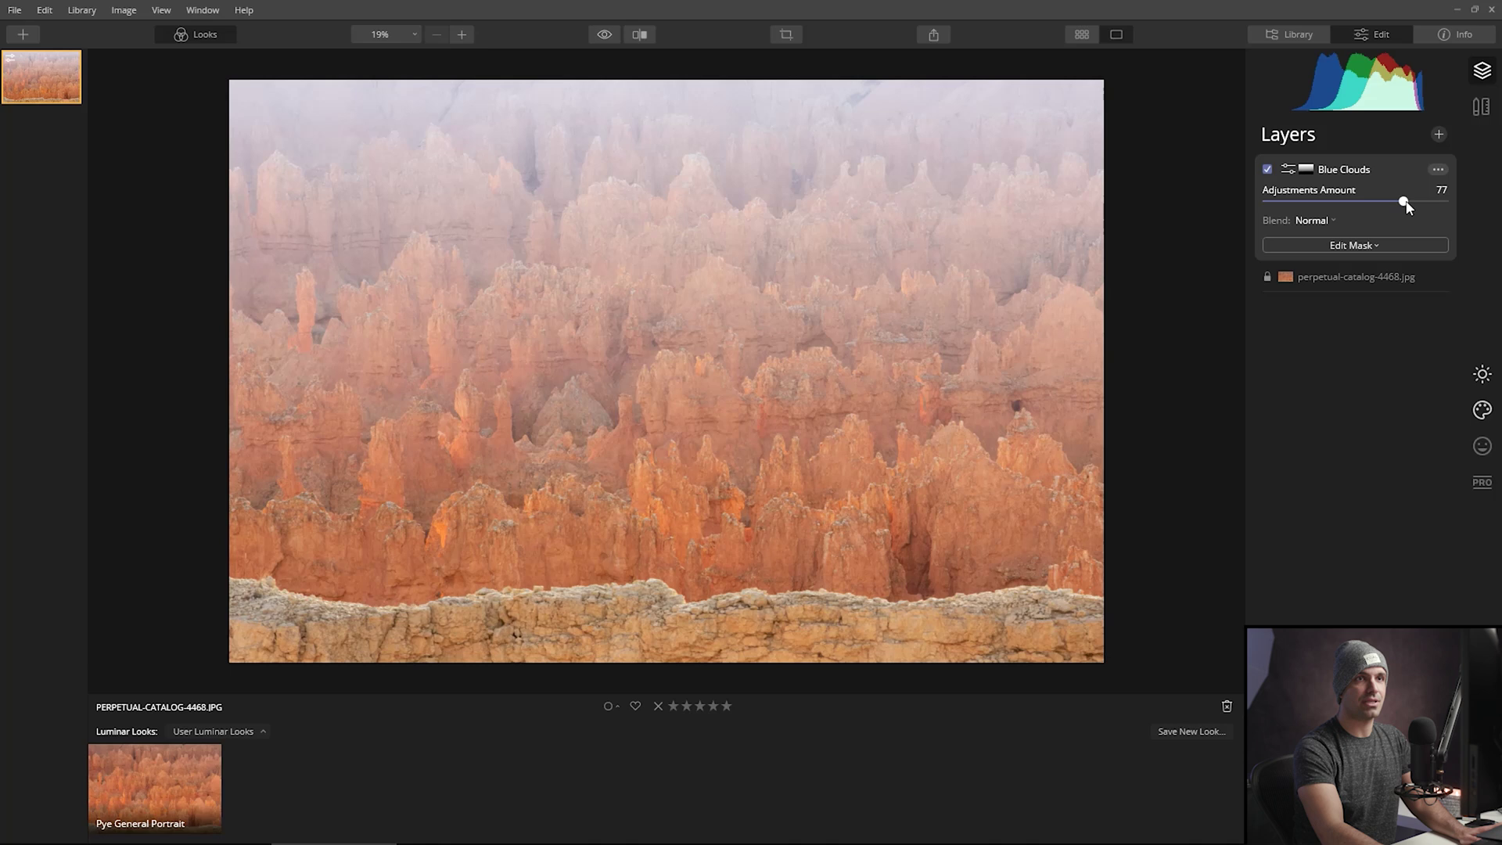
drag(1406, 205, 1442, 162)
click(1439, 166)
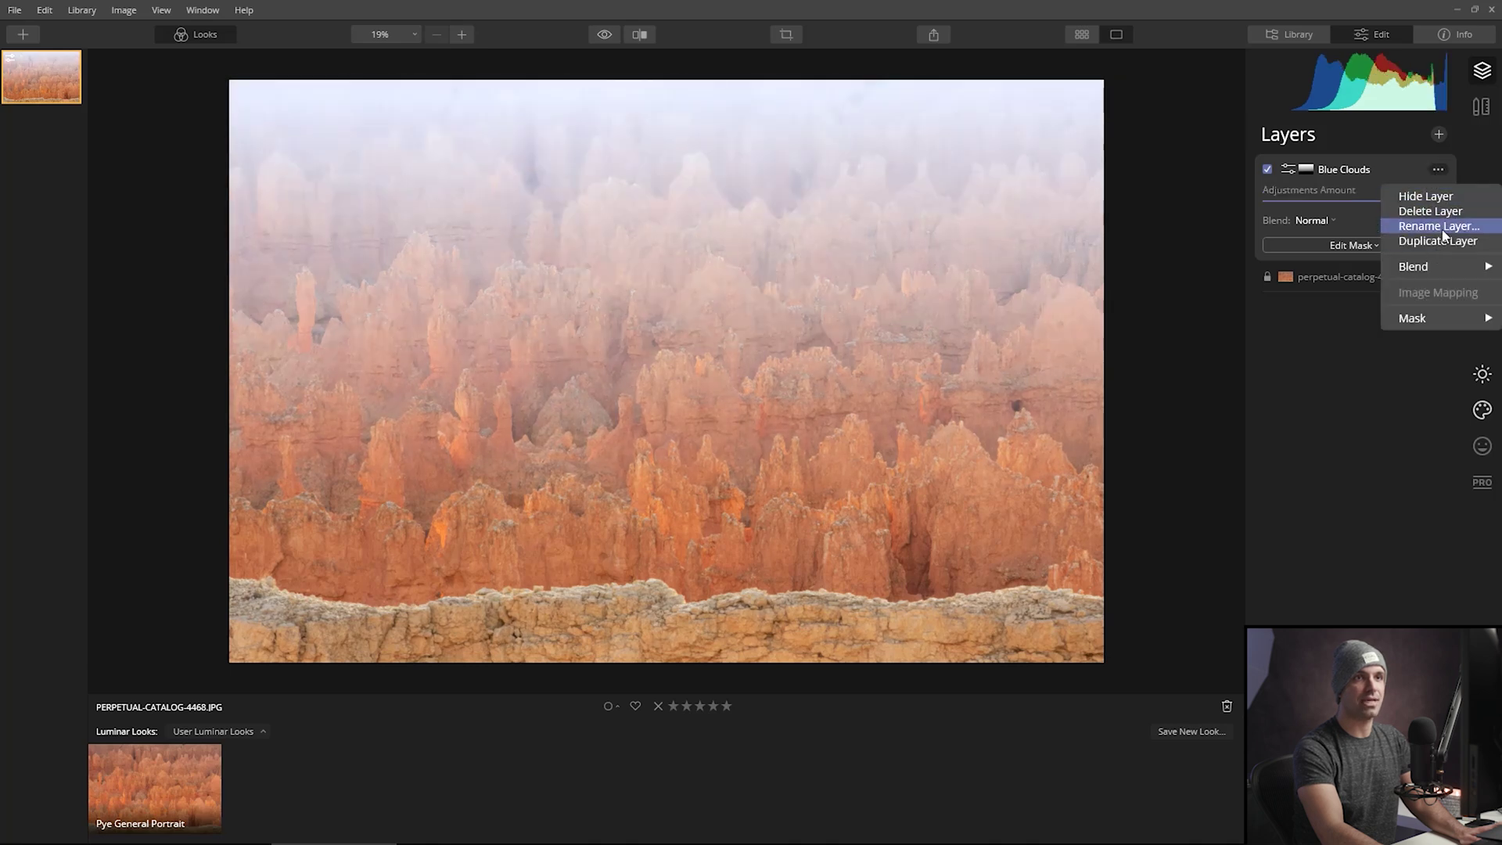
click(1439, 226)
key(Return)
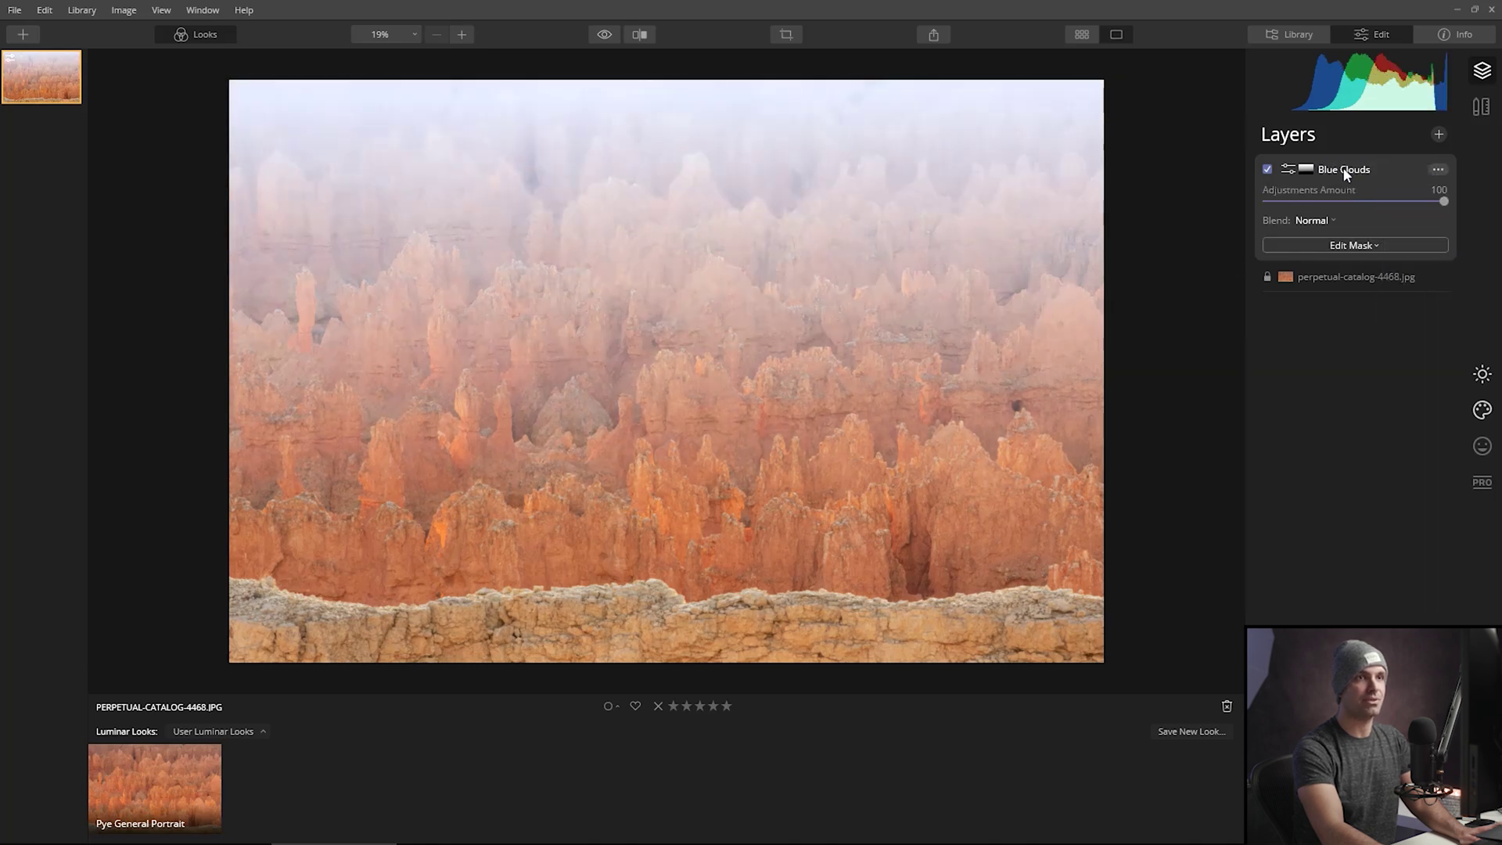
Step: Rename the layer from 'Blue Clouds' to 'Blue Lighting'
click(1438, 170)
click(1416, 226)
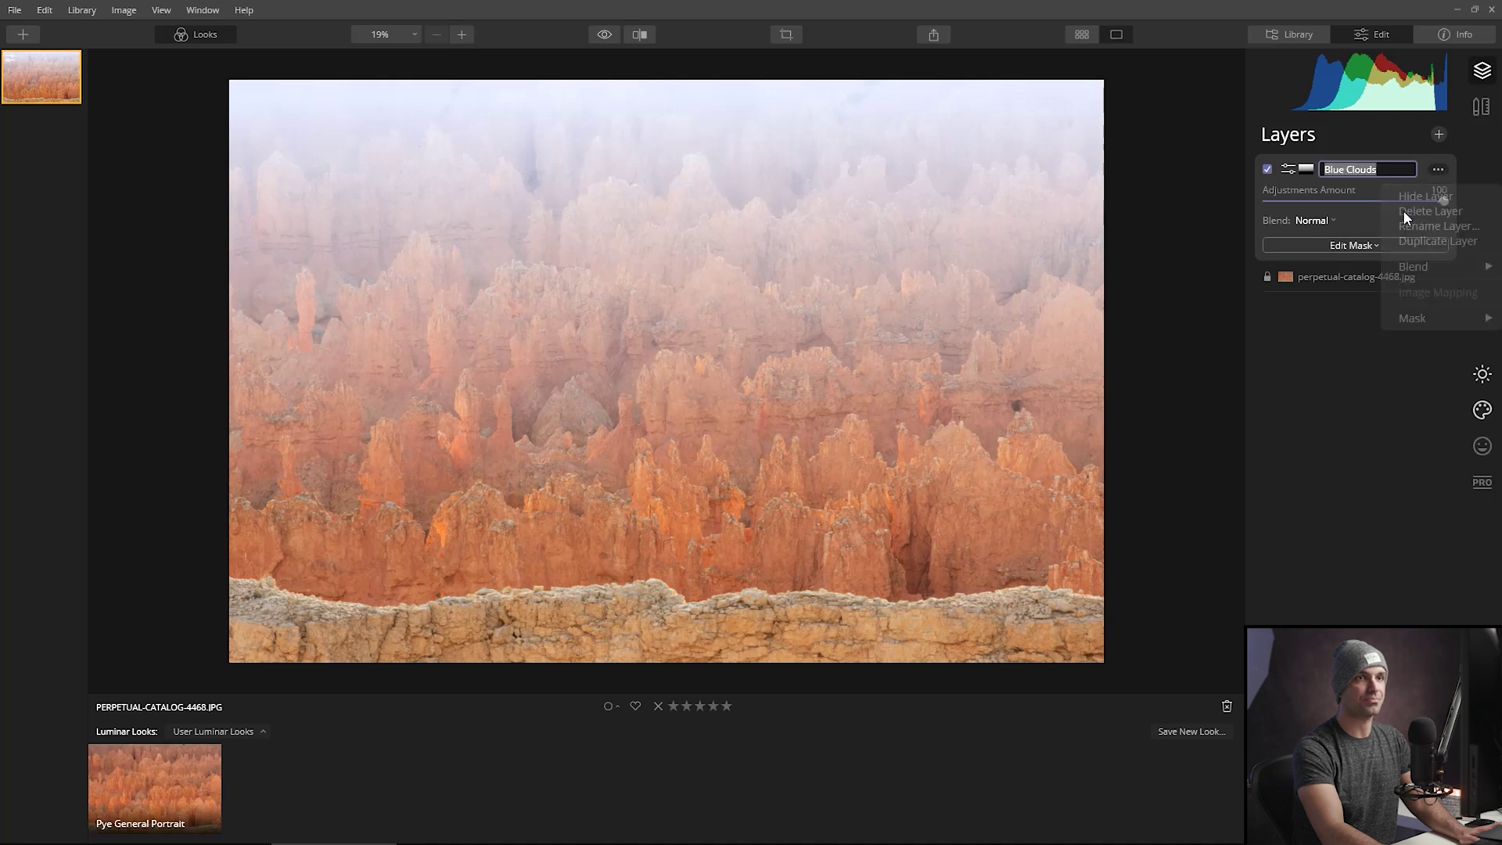
key(Return)
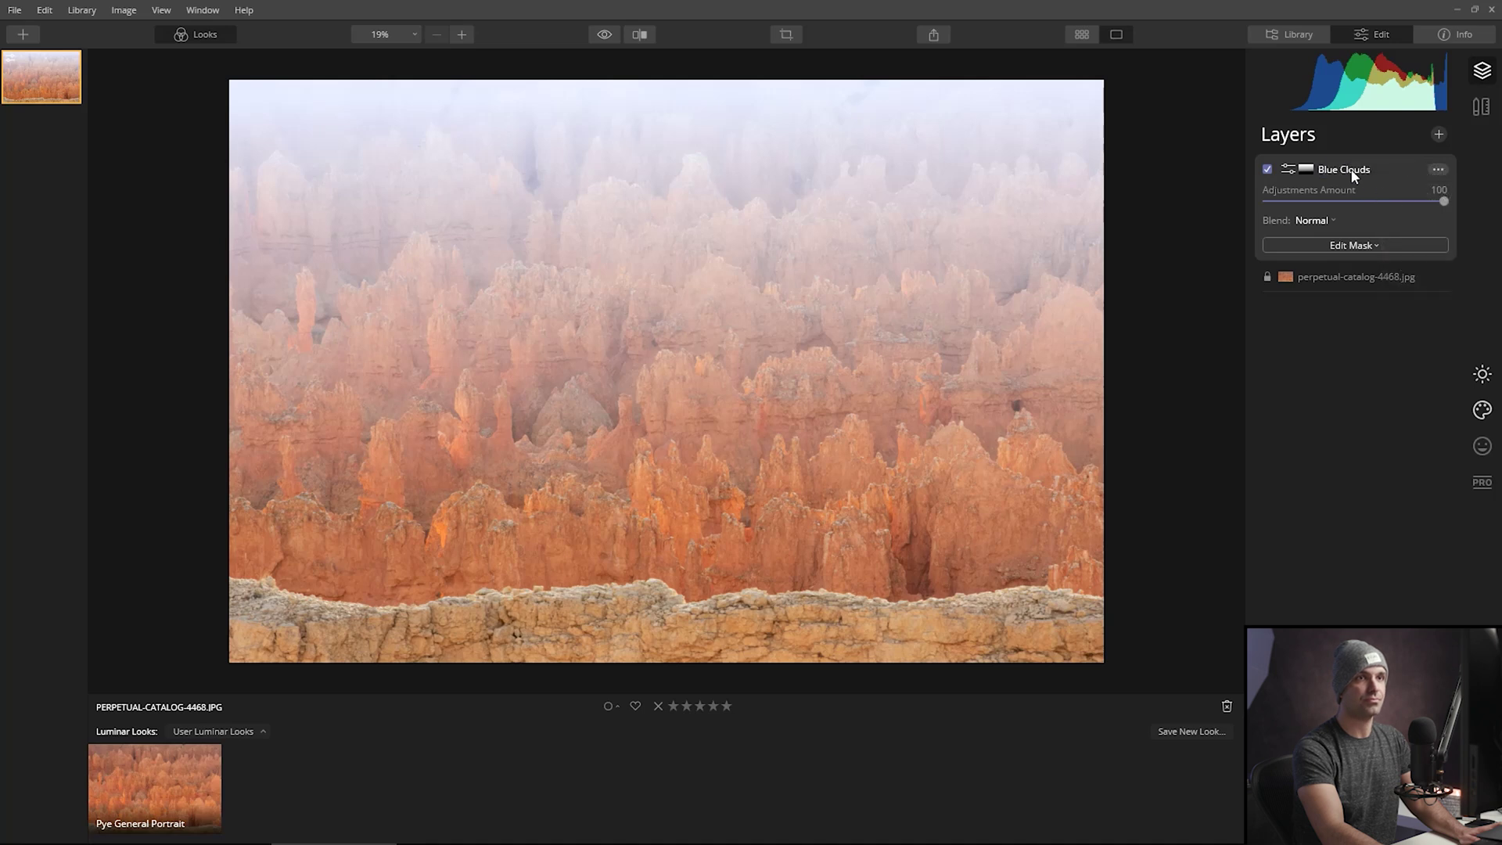
click(1437, 169)
click(1427, 222)
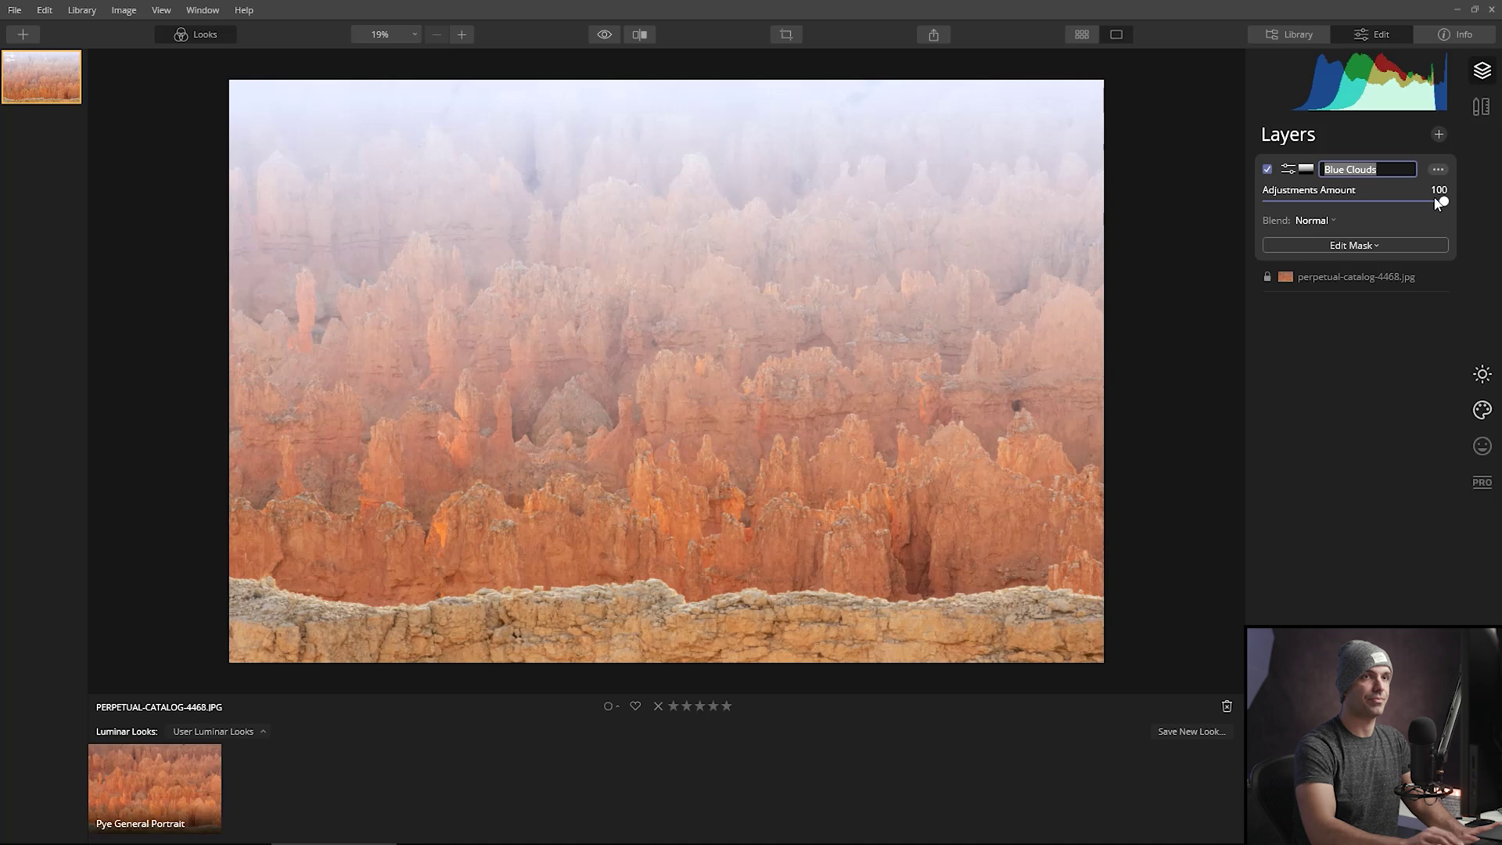
key(Right)
key(BackSpace)
key(BackSpace)
key(BackSpace)
key(BackSpace)
key(BackSpace)
key(BackSpace)
text(Lighting)
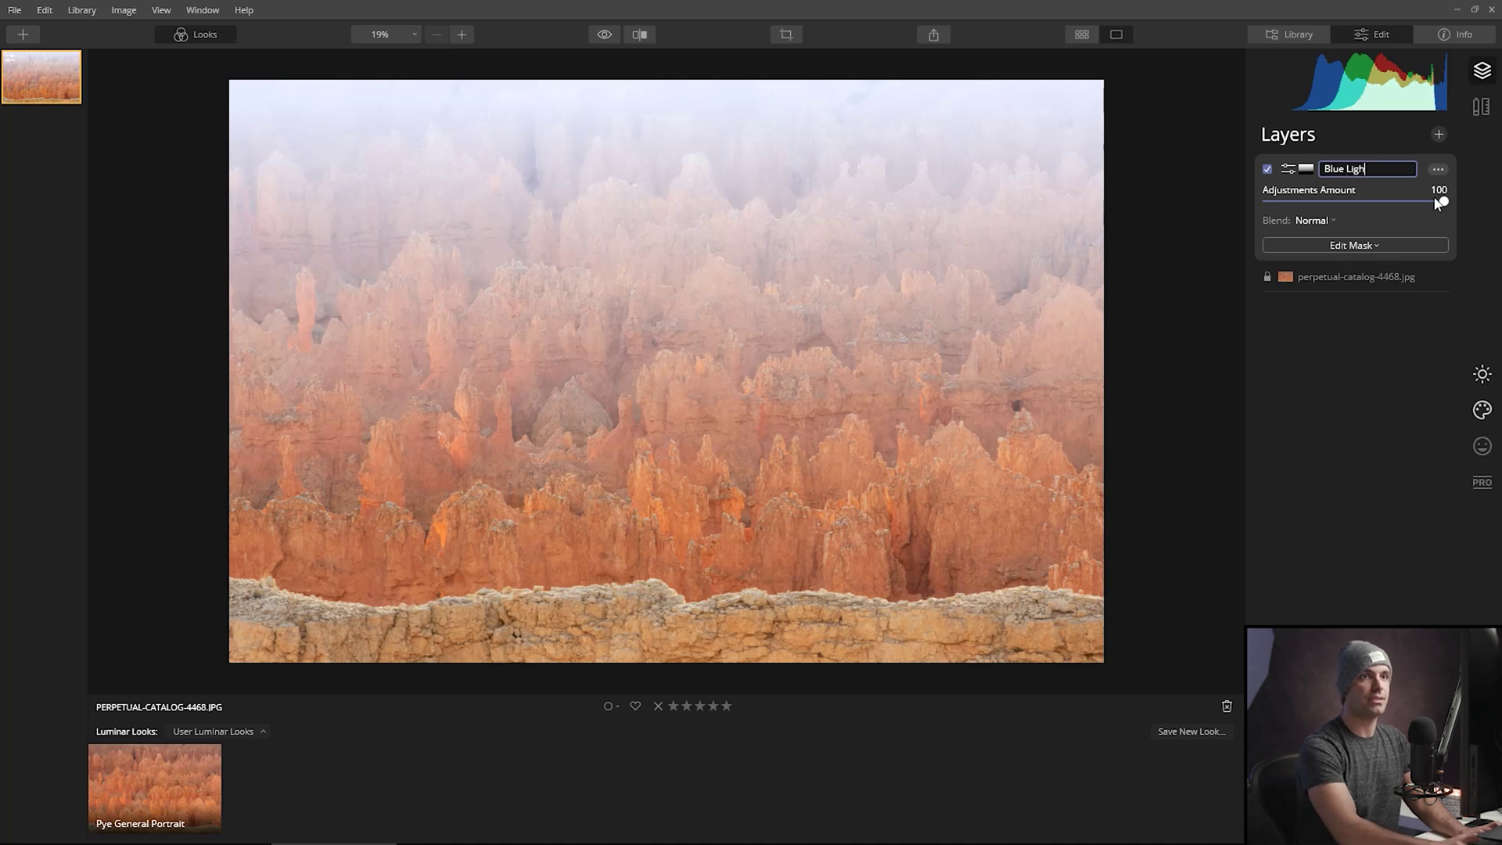
key(Return)
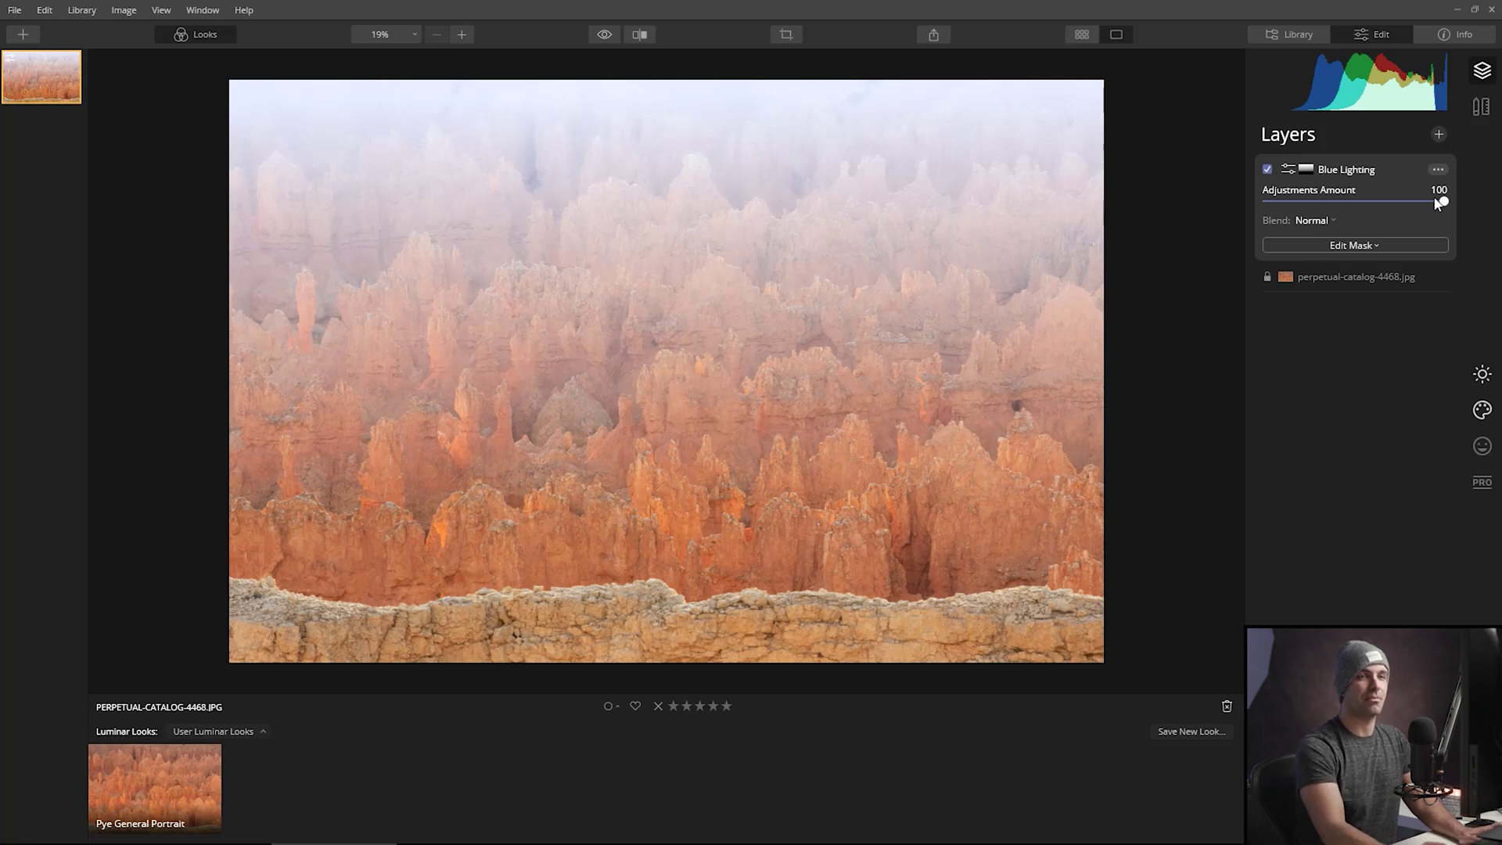
Step: Reset the layer's fog and lower its Adjustments Amount to 50
click(1480, 409)
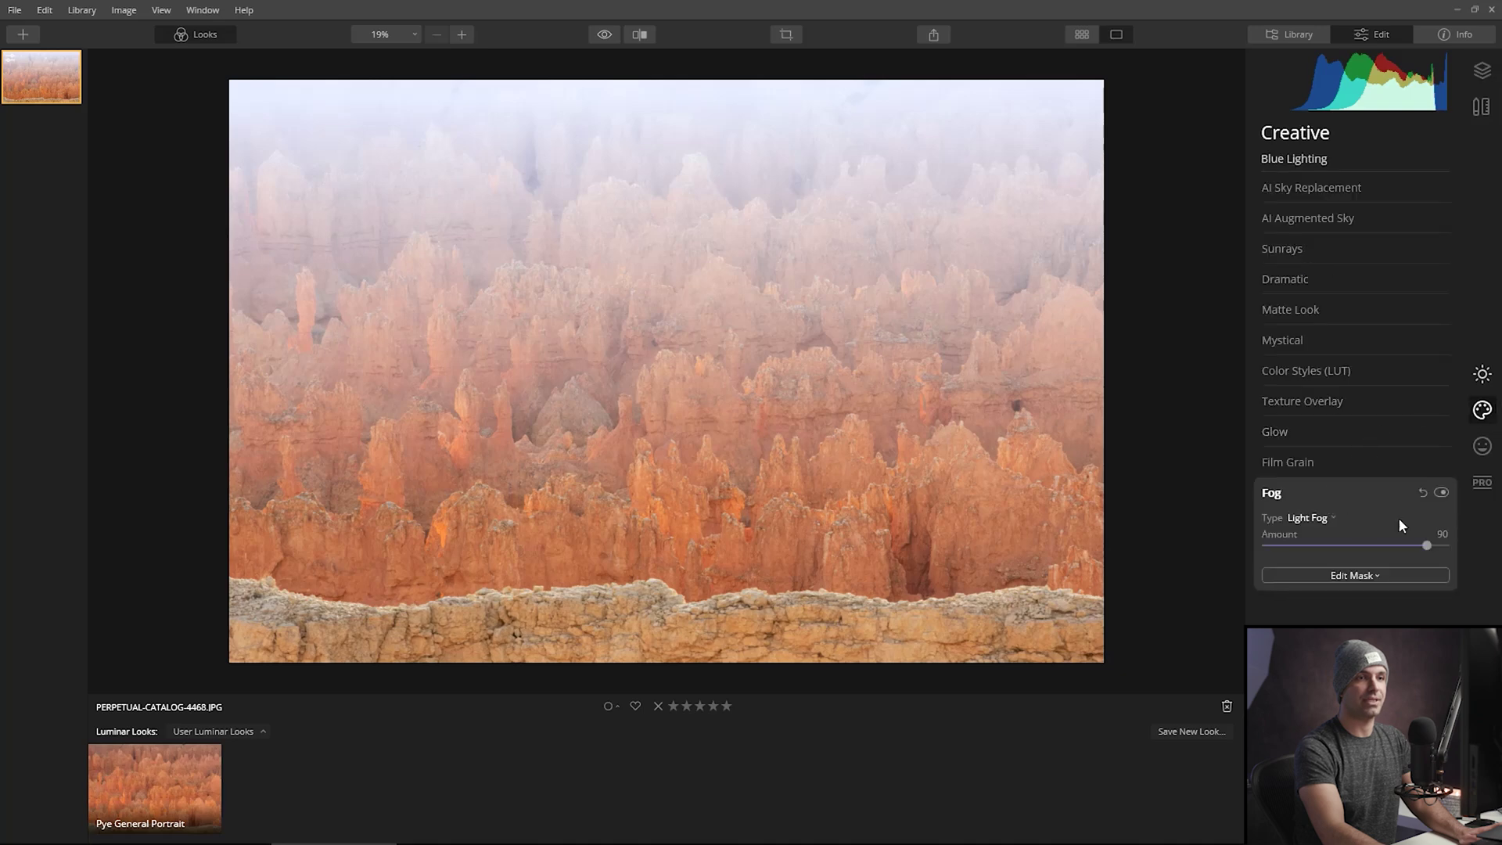
click(1423, 492)
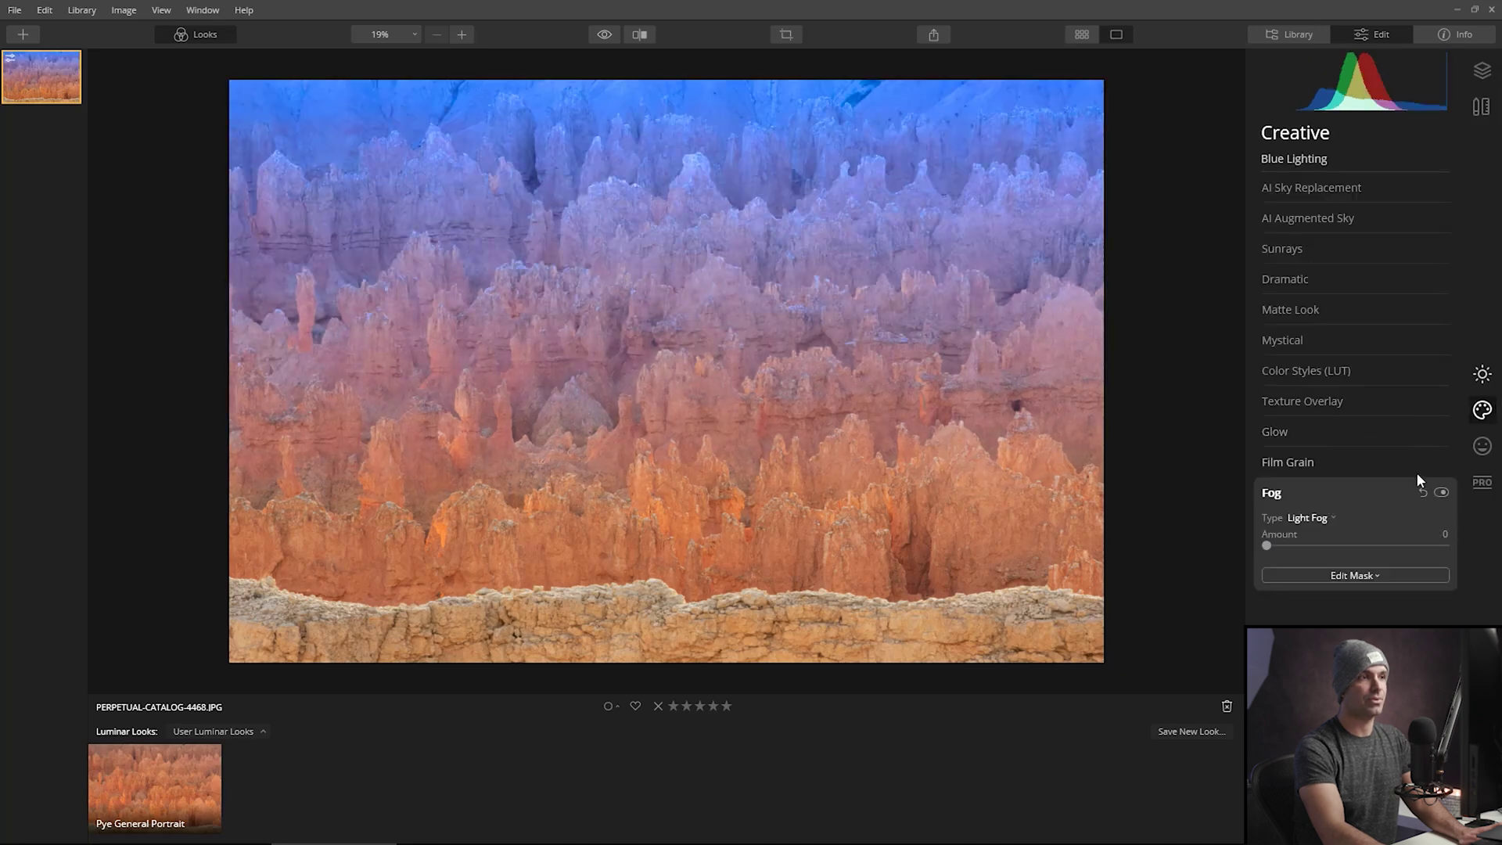
click(1481, 374)
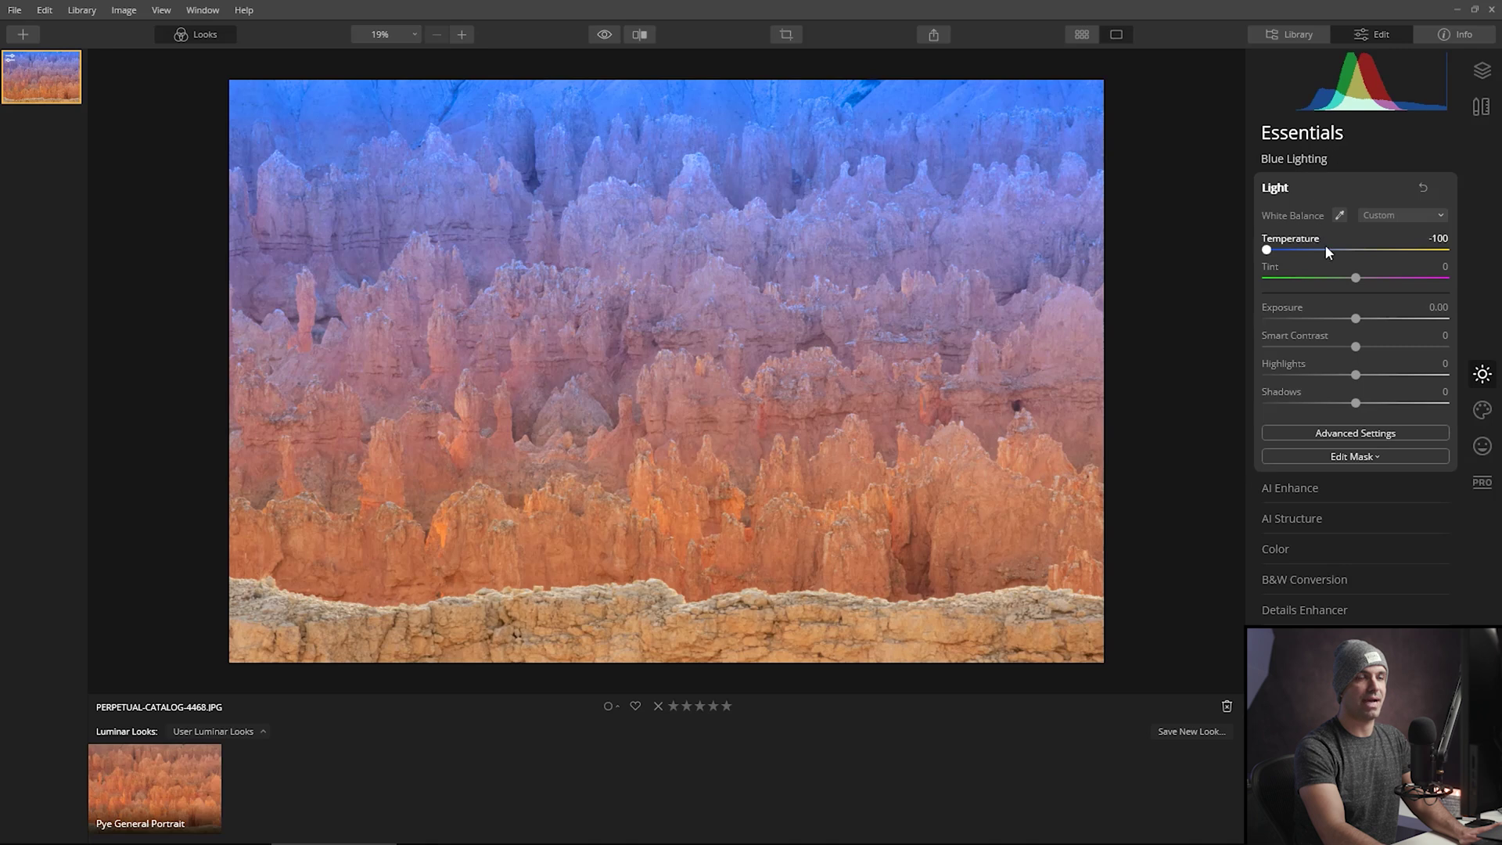
click(1482, 70)
drag(1445, 204, 1349, 196)
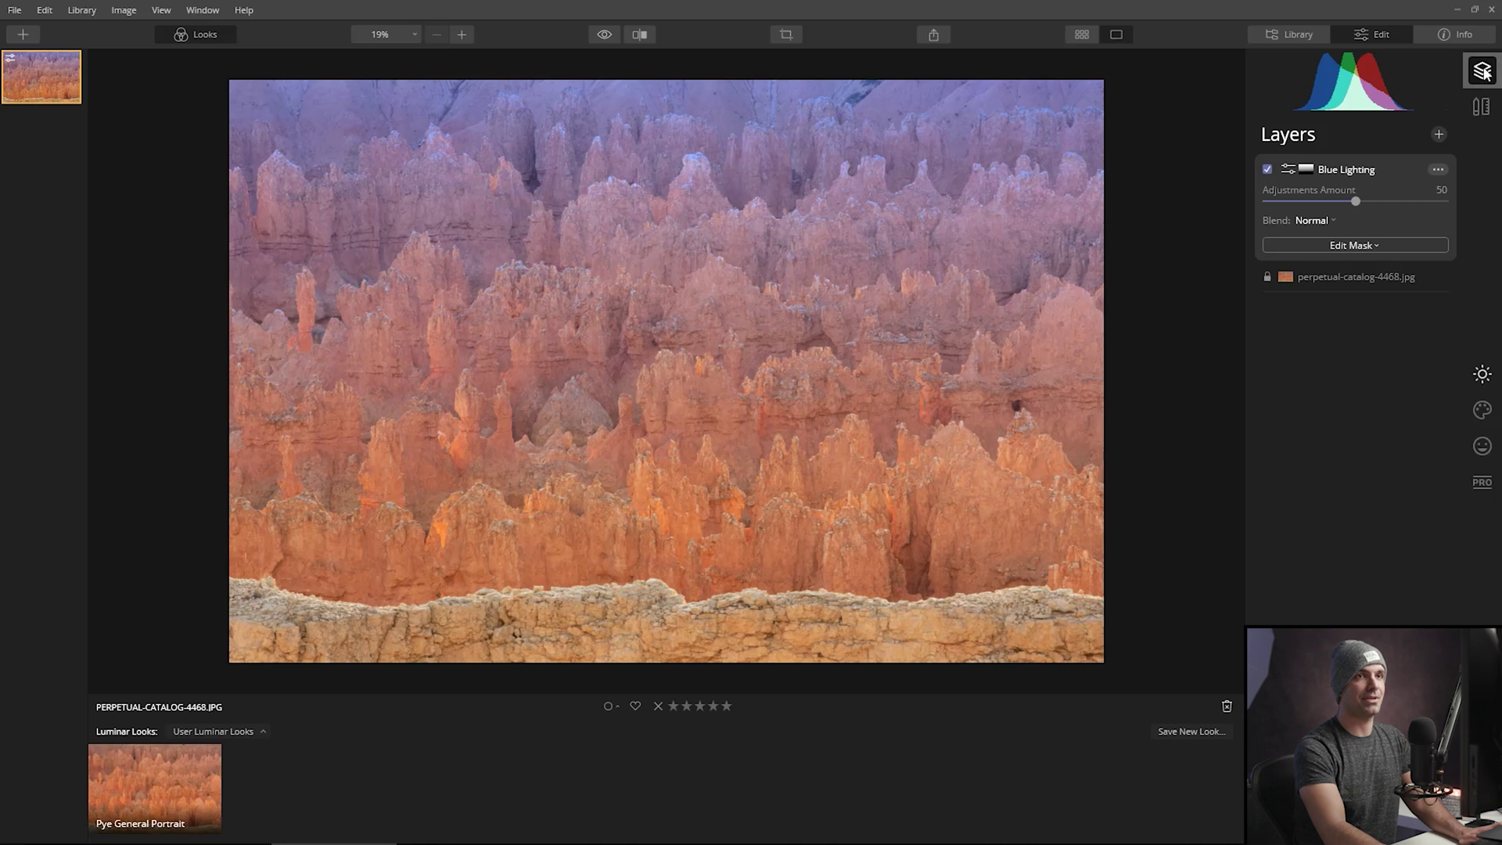
Step: Add a new adjustment layer named 'Cloud Cover'
click(1438, 134)
click(1422, 154)
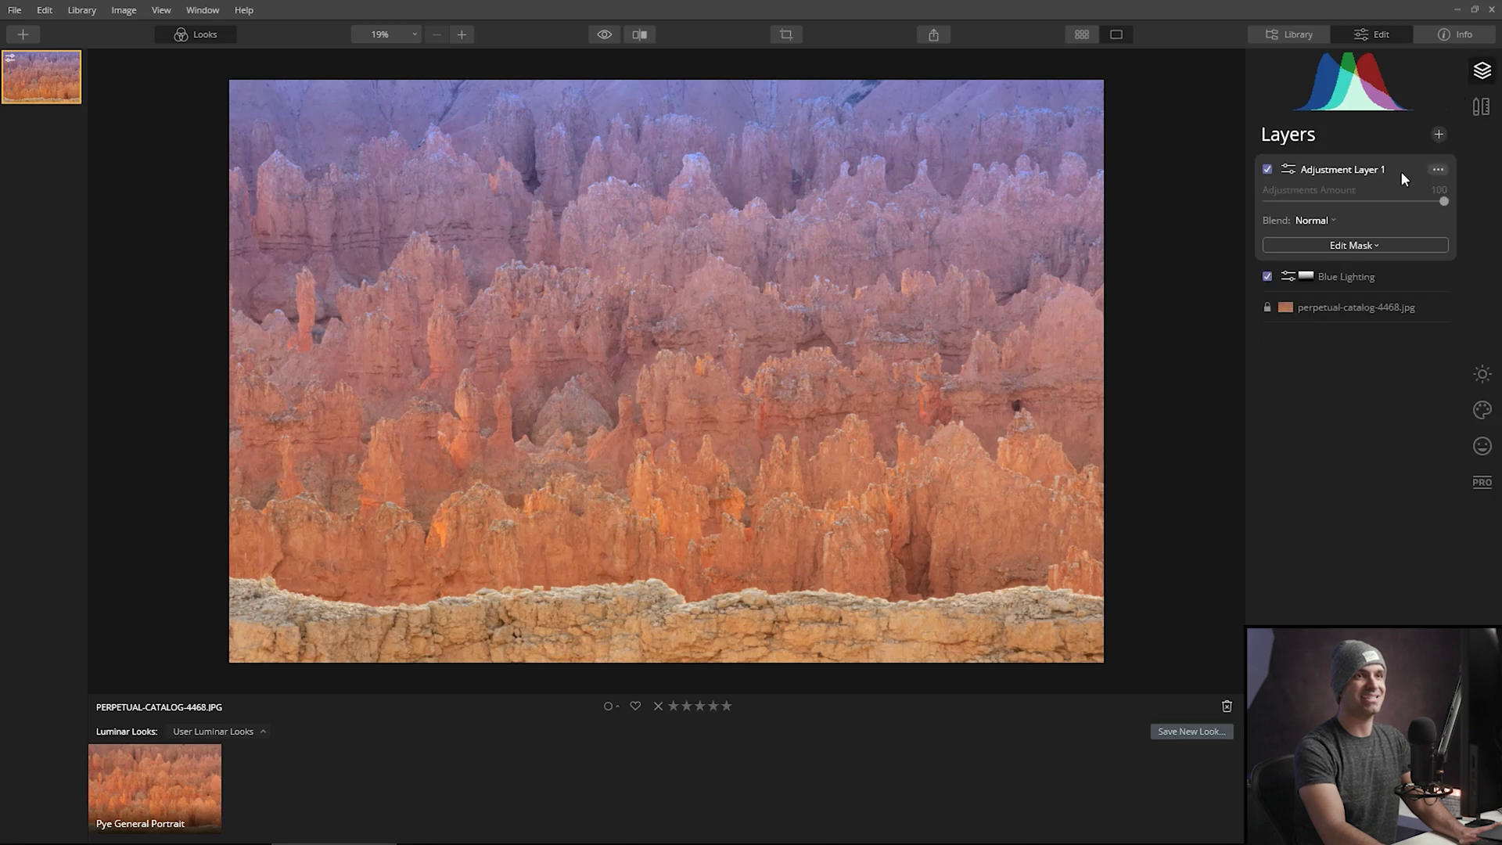
click(1437, 169)
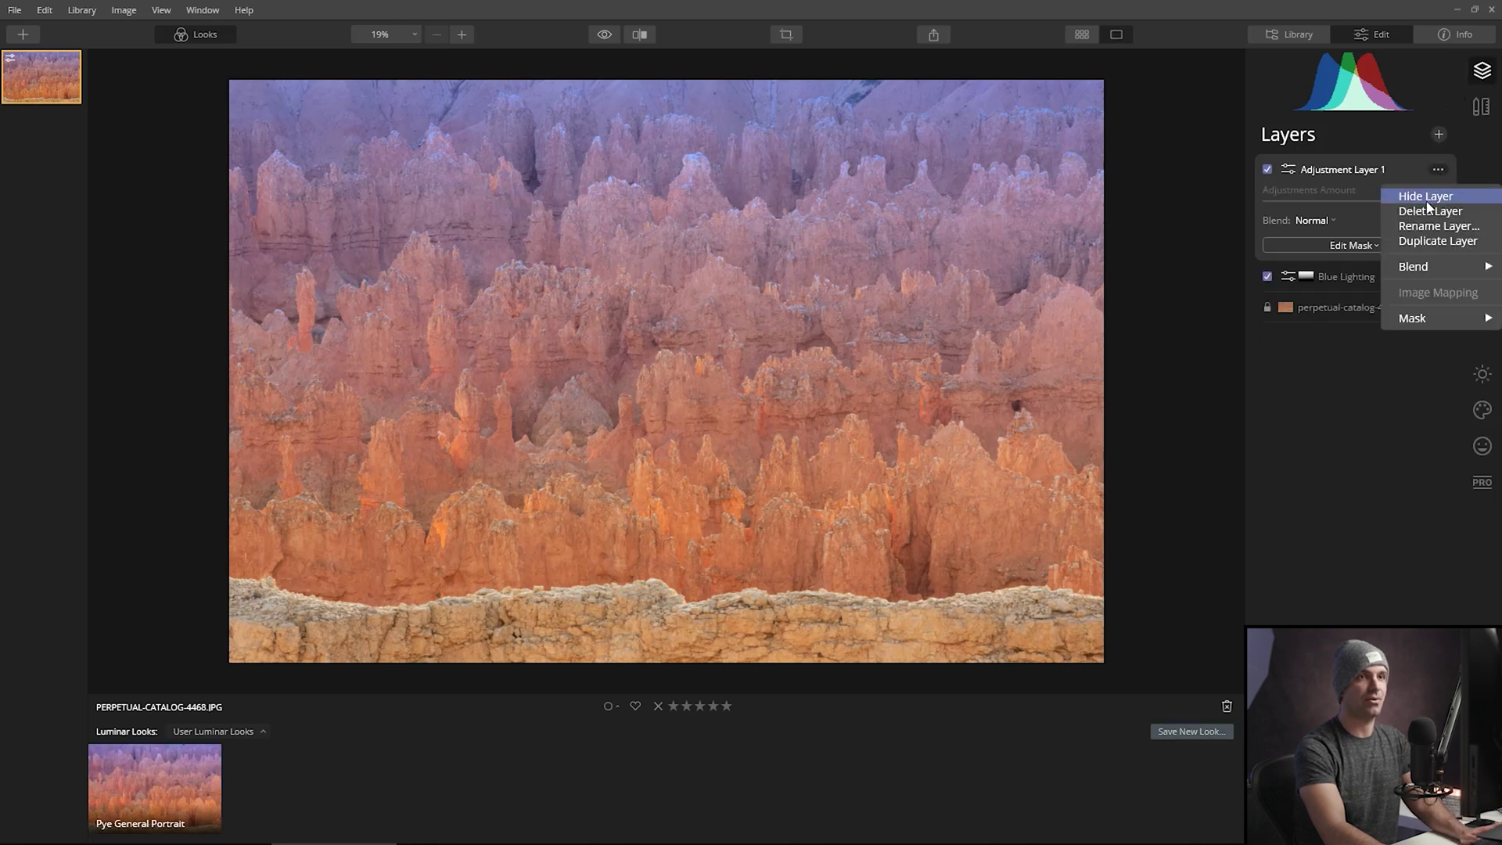
click(1432, 226)
text(C)
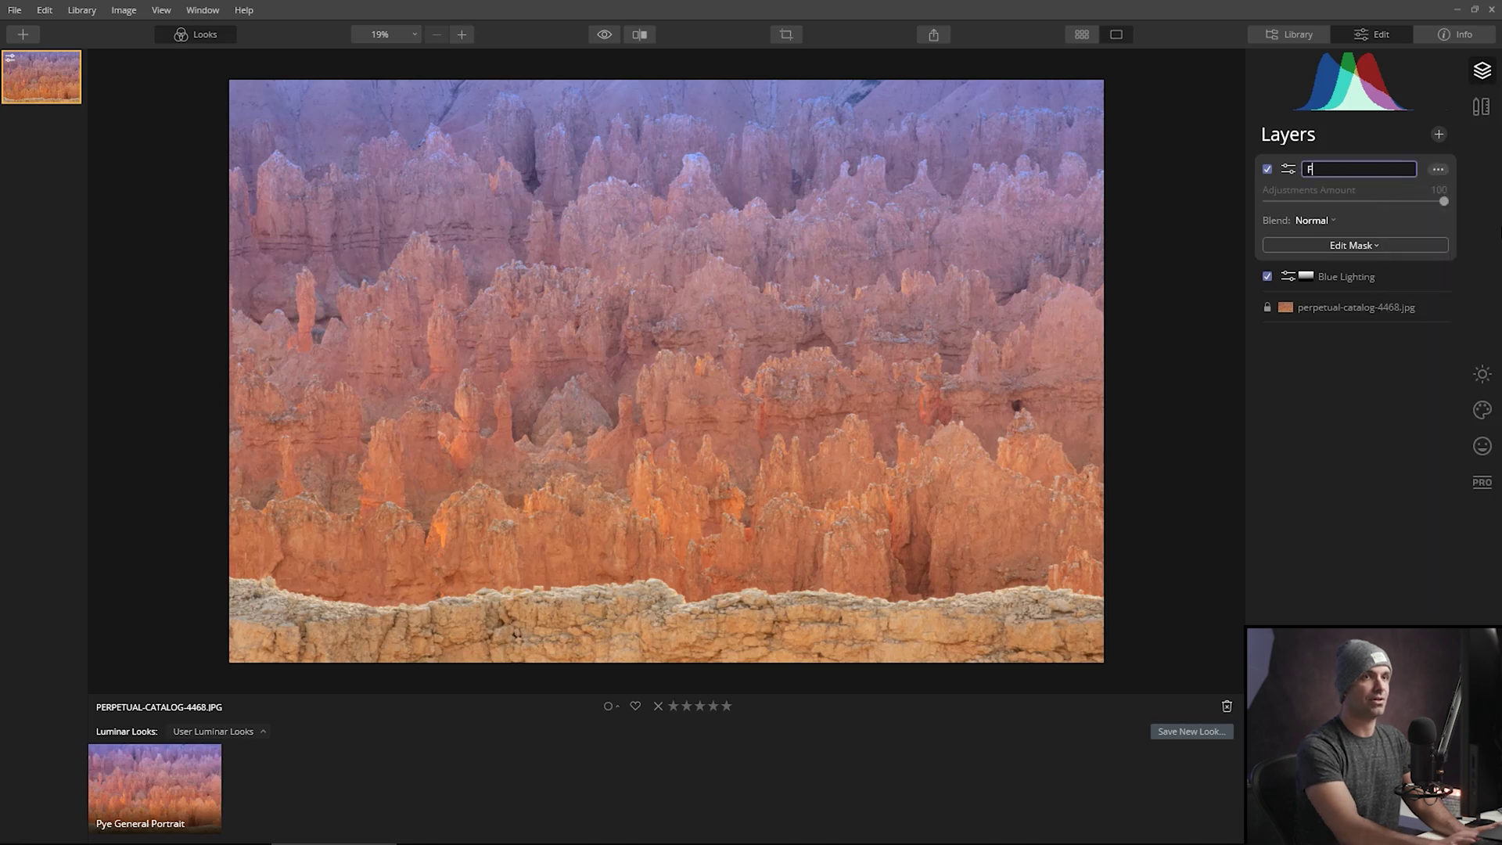
text(lo)
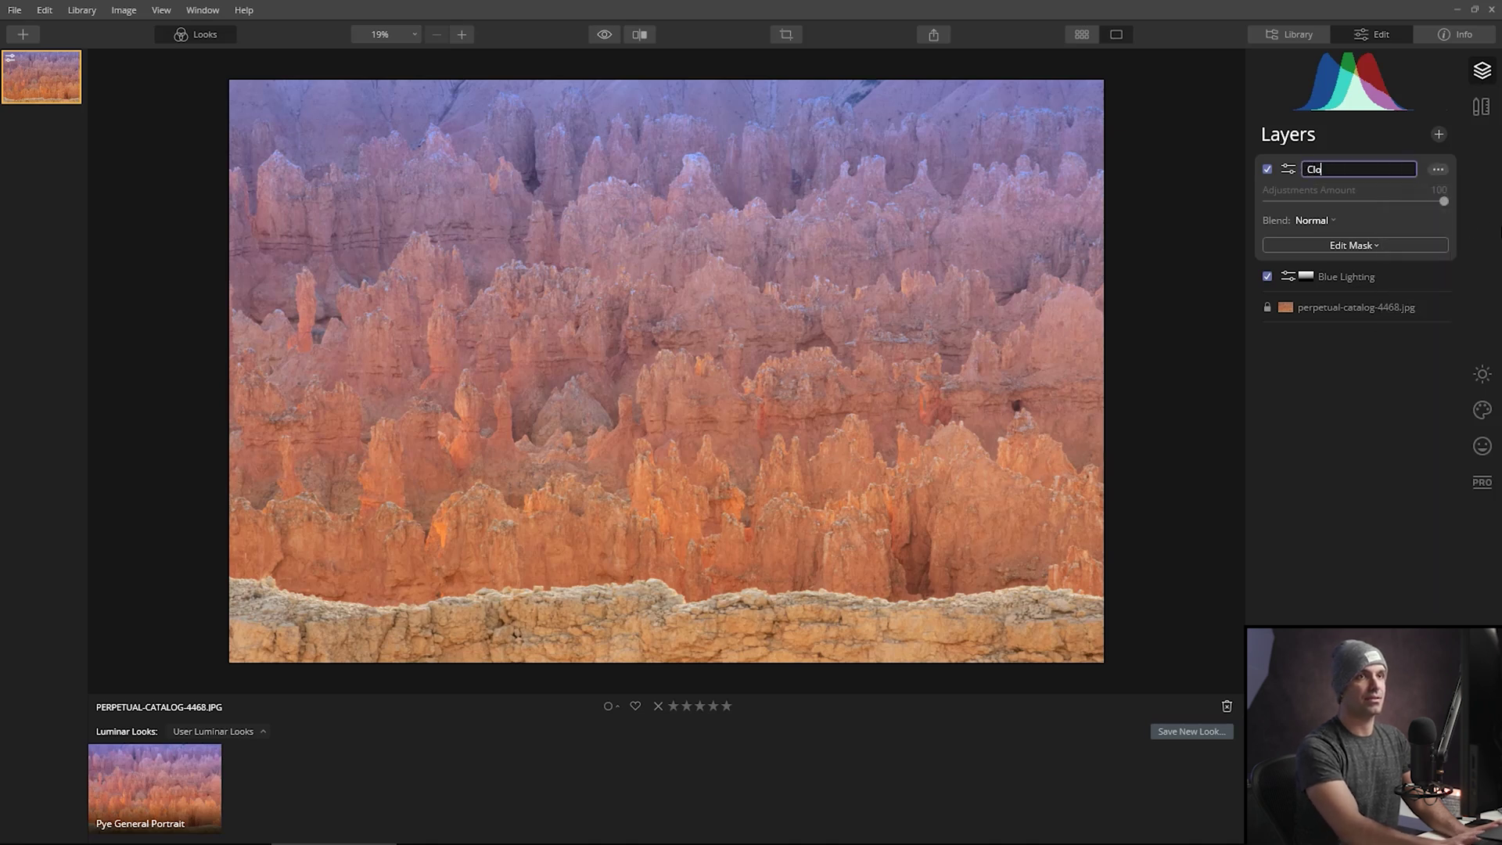
text(ud Cover)
key(Return)
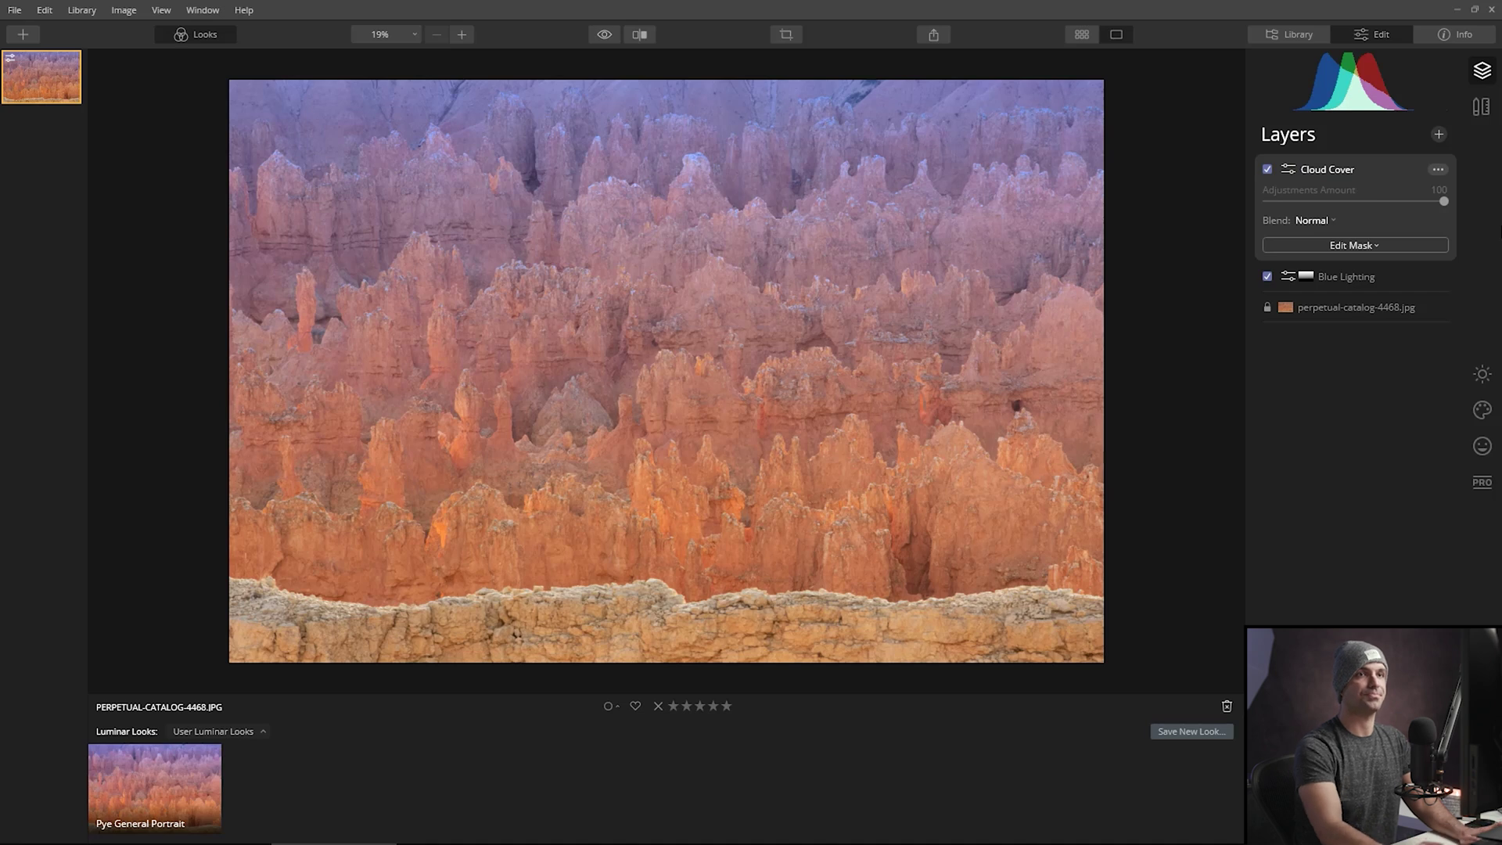
Step: Add Light Fog to Cloud Cover, gradient-masked to the top of the photo, at Amount 79
click(1472, 426)
click(1483, 445)
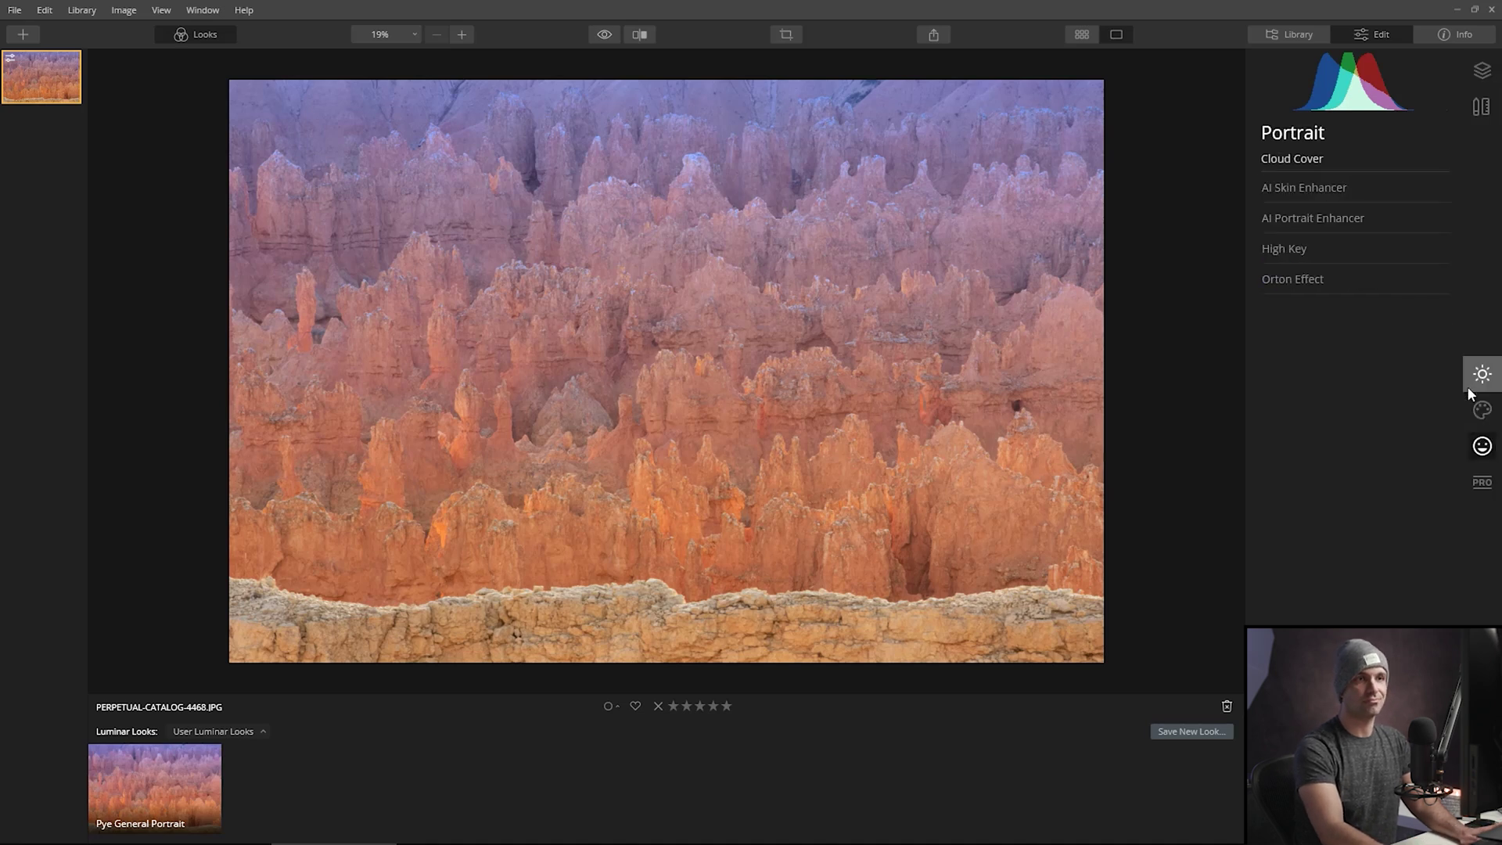
click(1488, 419)
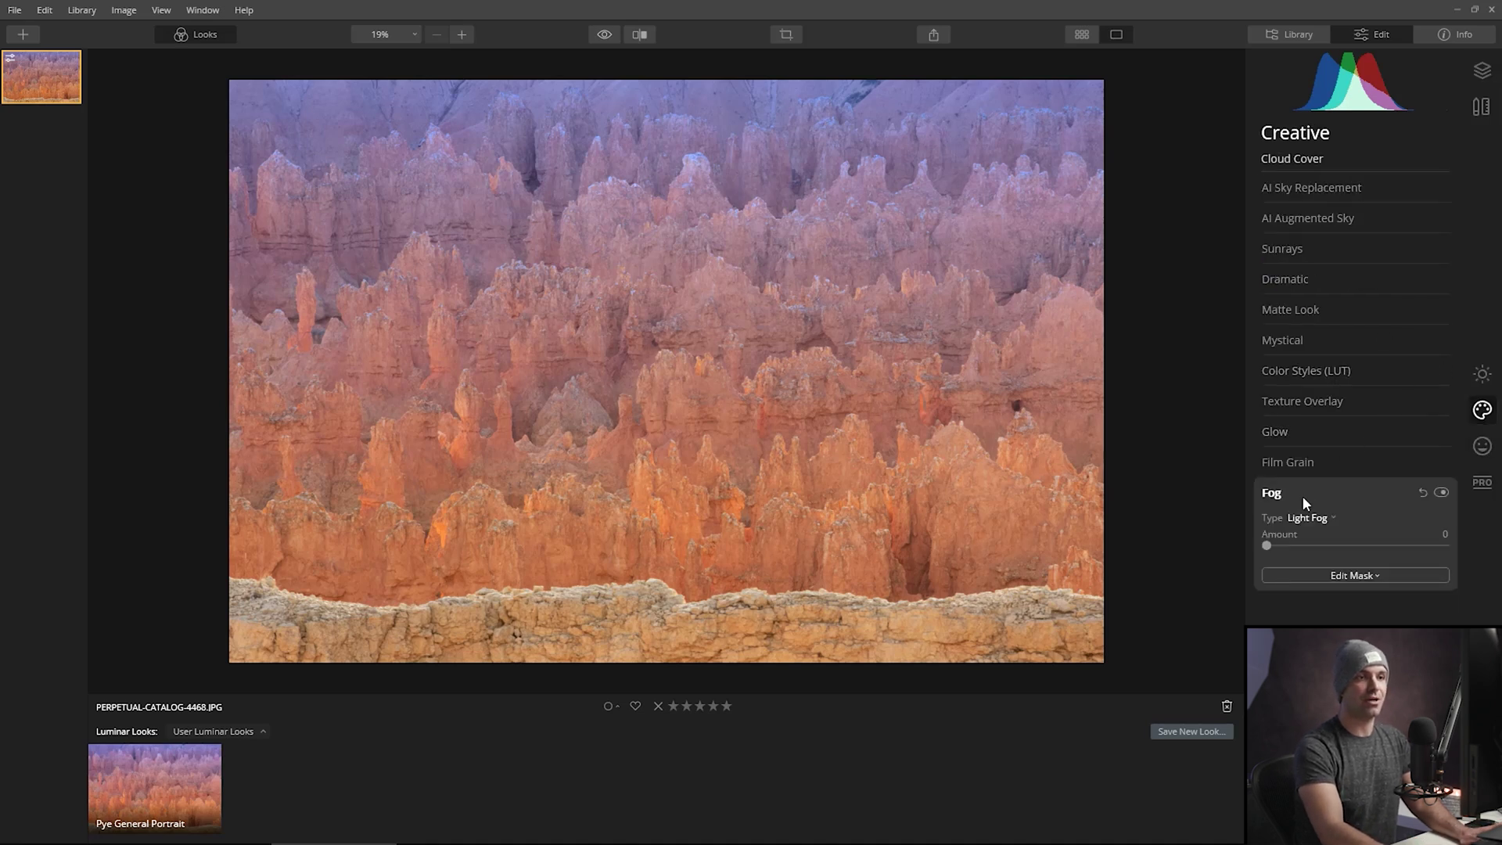
drag(1267, 545, 1493, 556)
click(1400, 576)
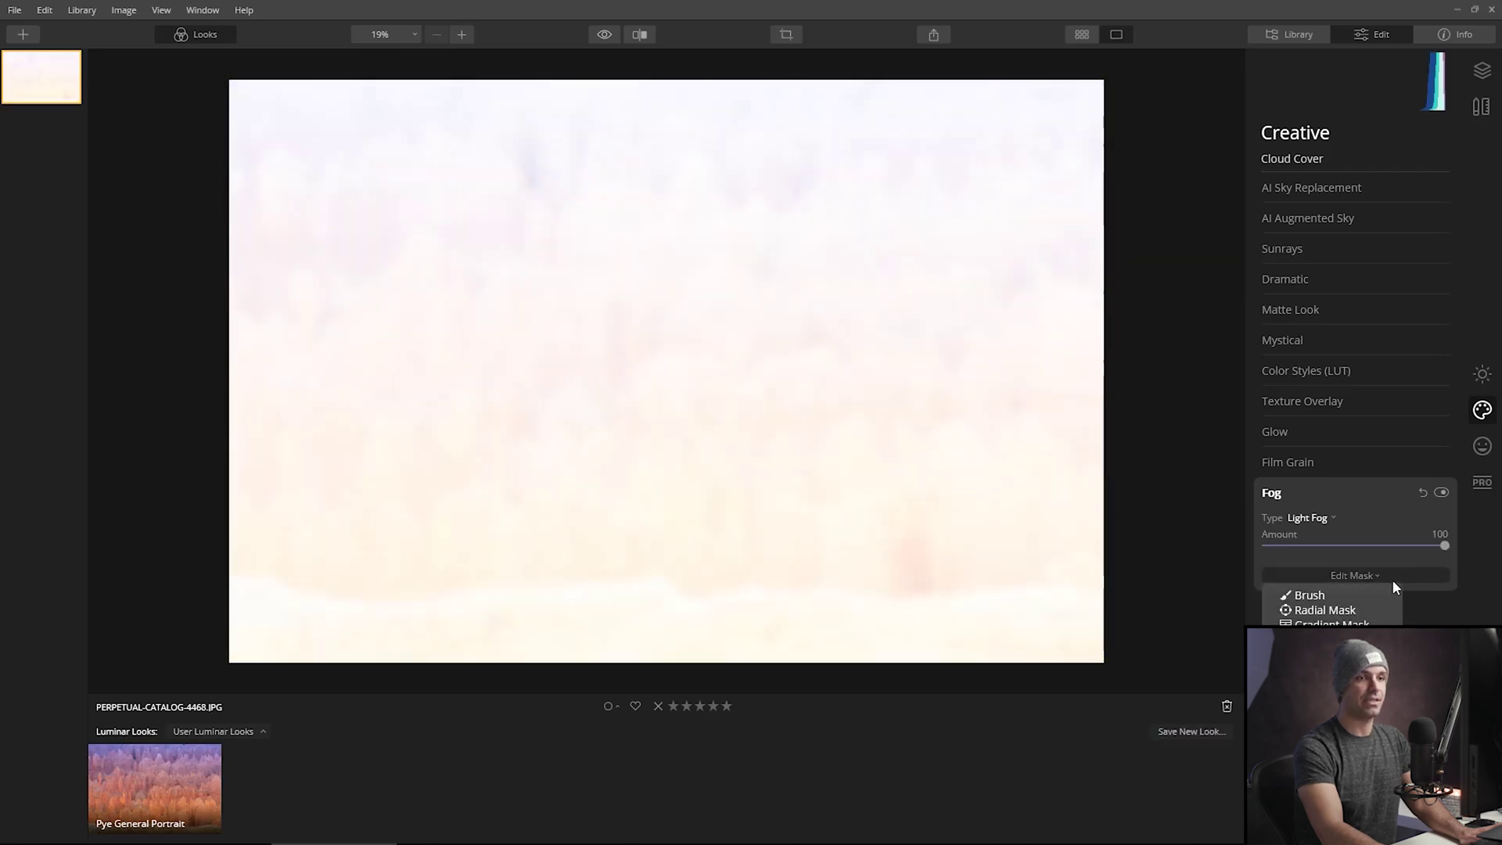
click(1330, 624)
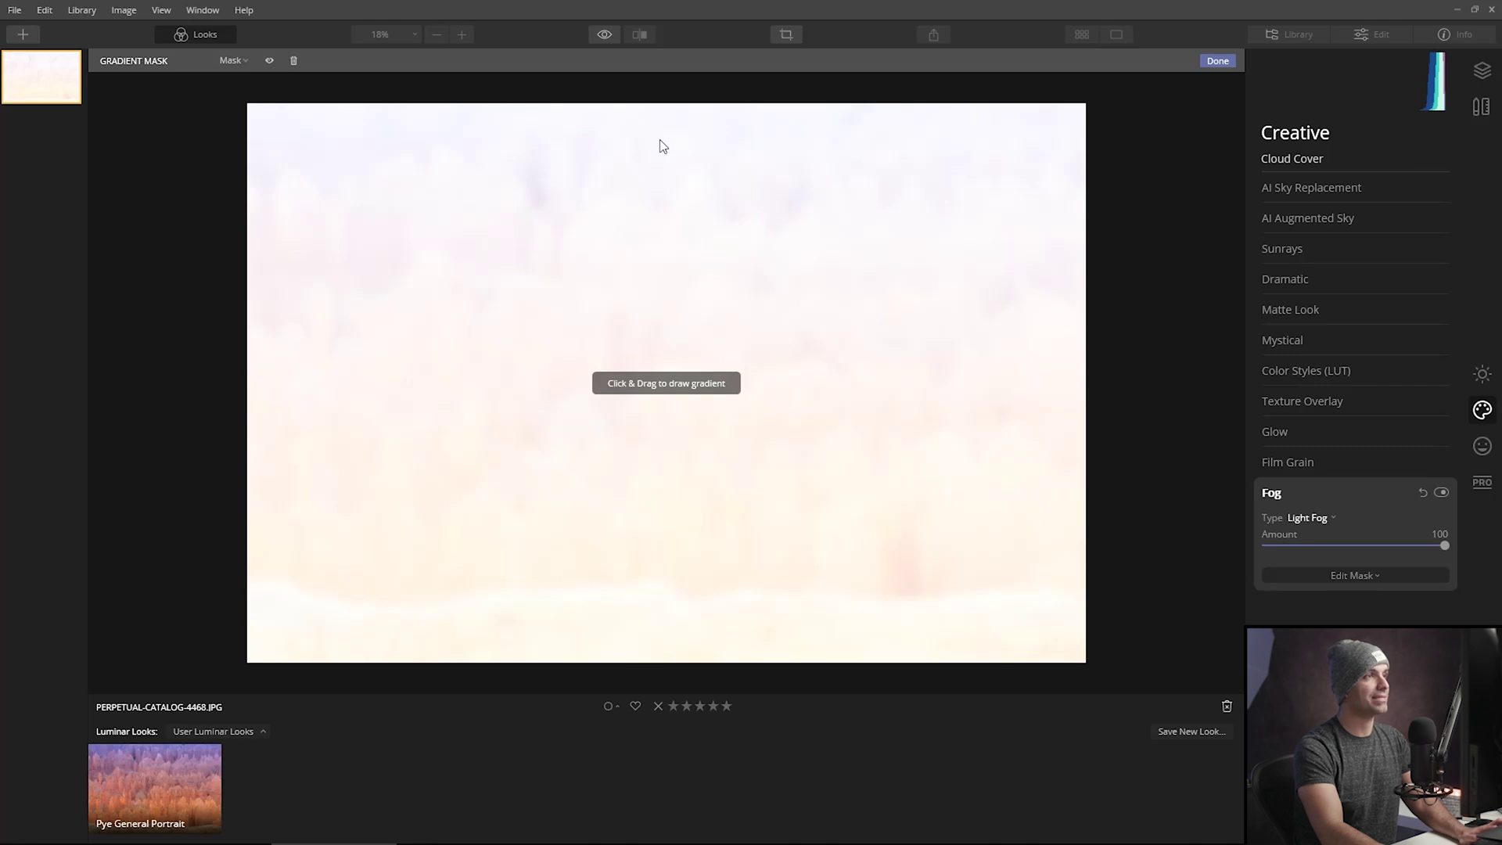
drag(660, 149, 660, 543)
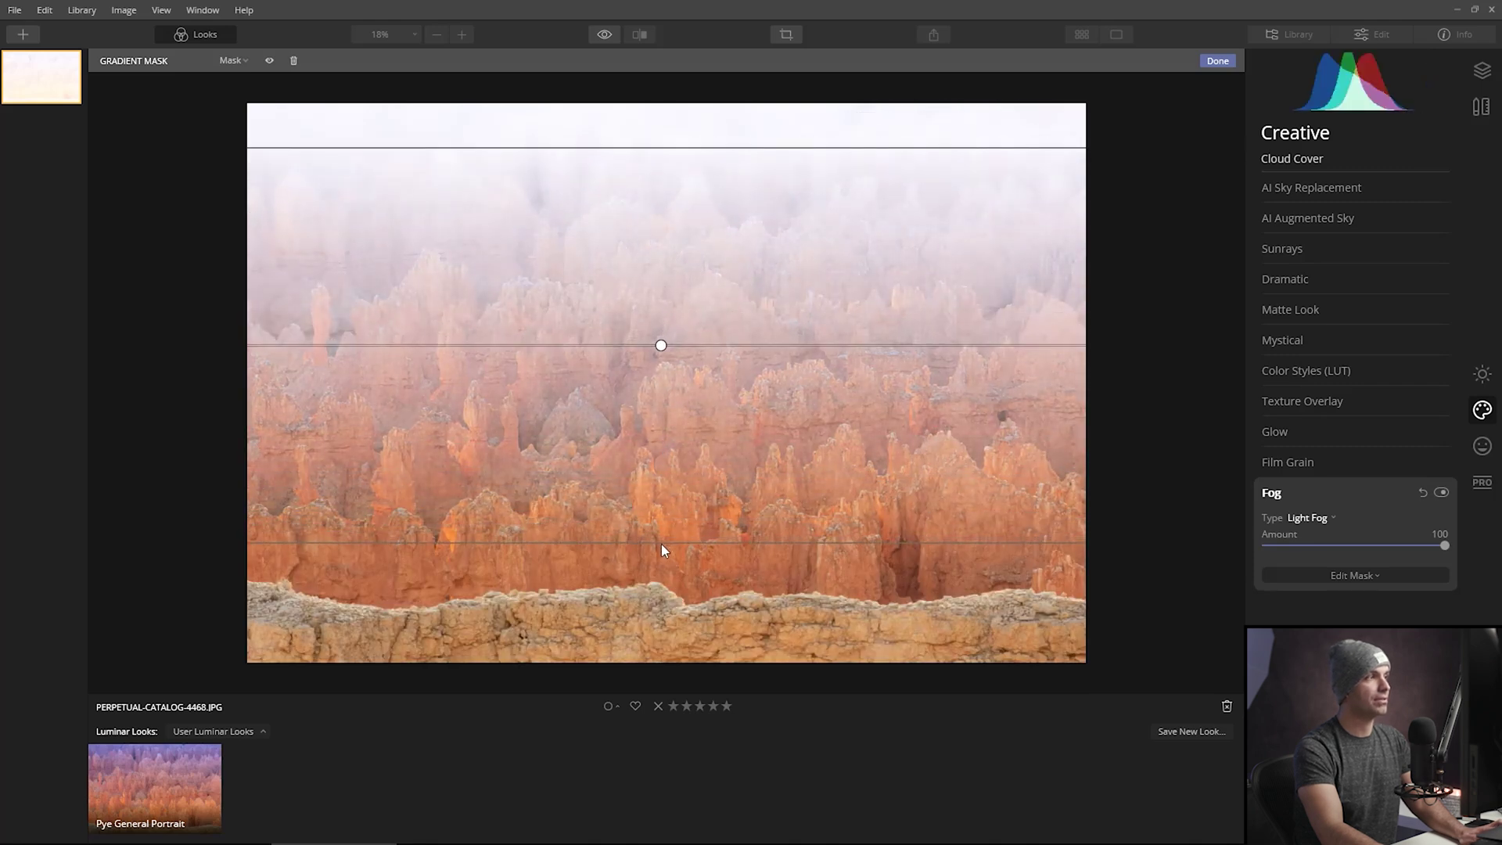
drag(663, 345, 678, 298)
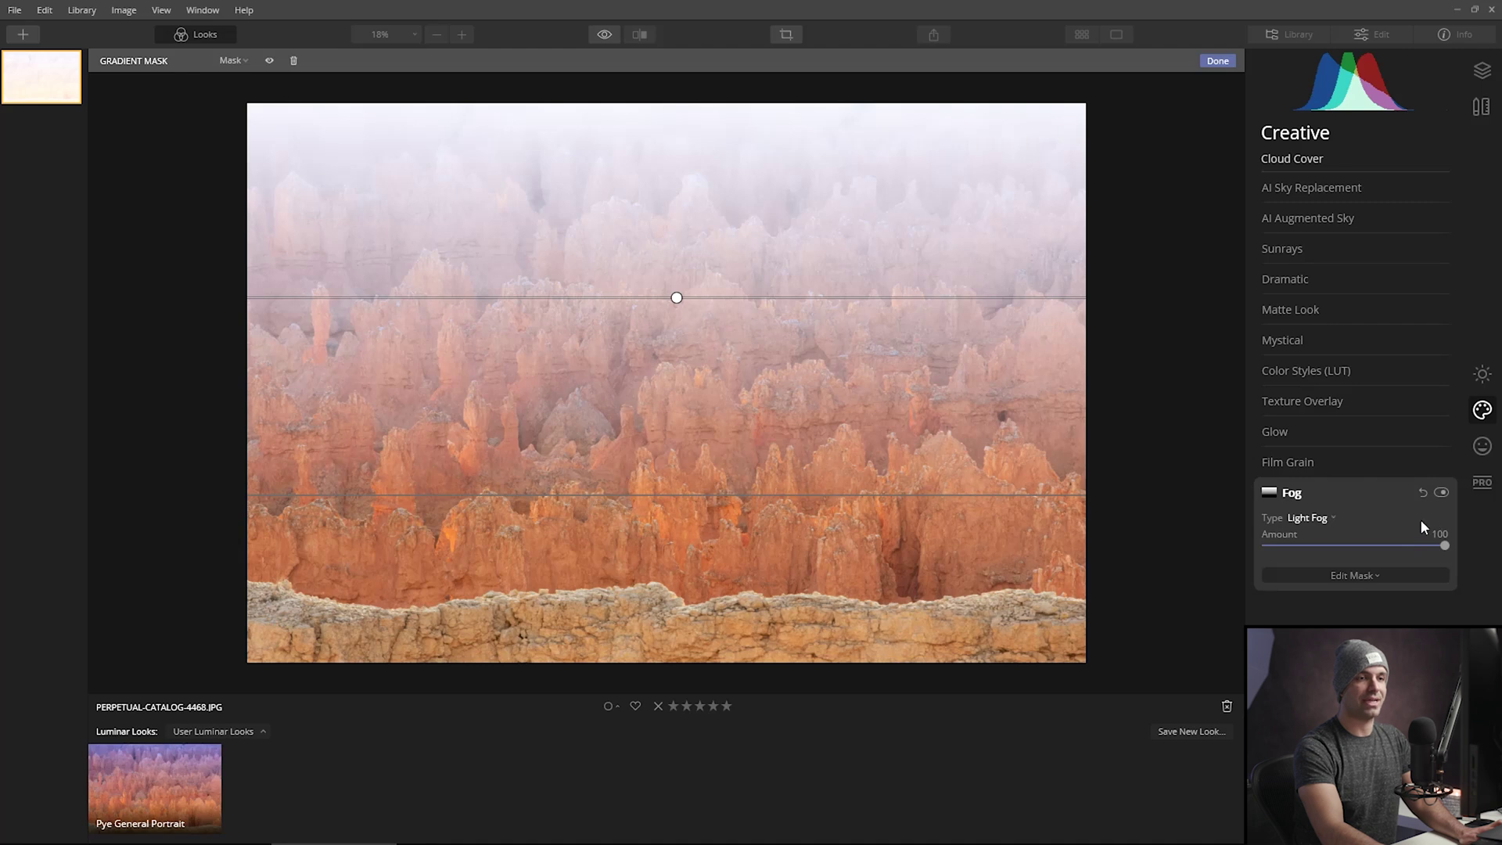
drag(1444, 545, 1408, 549)
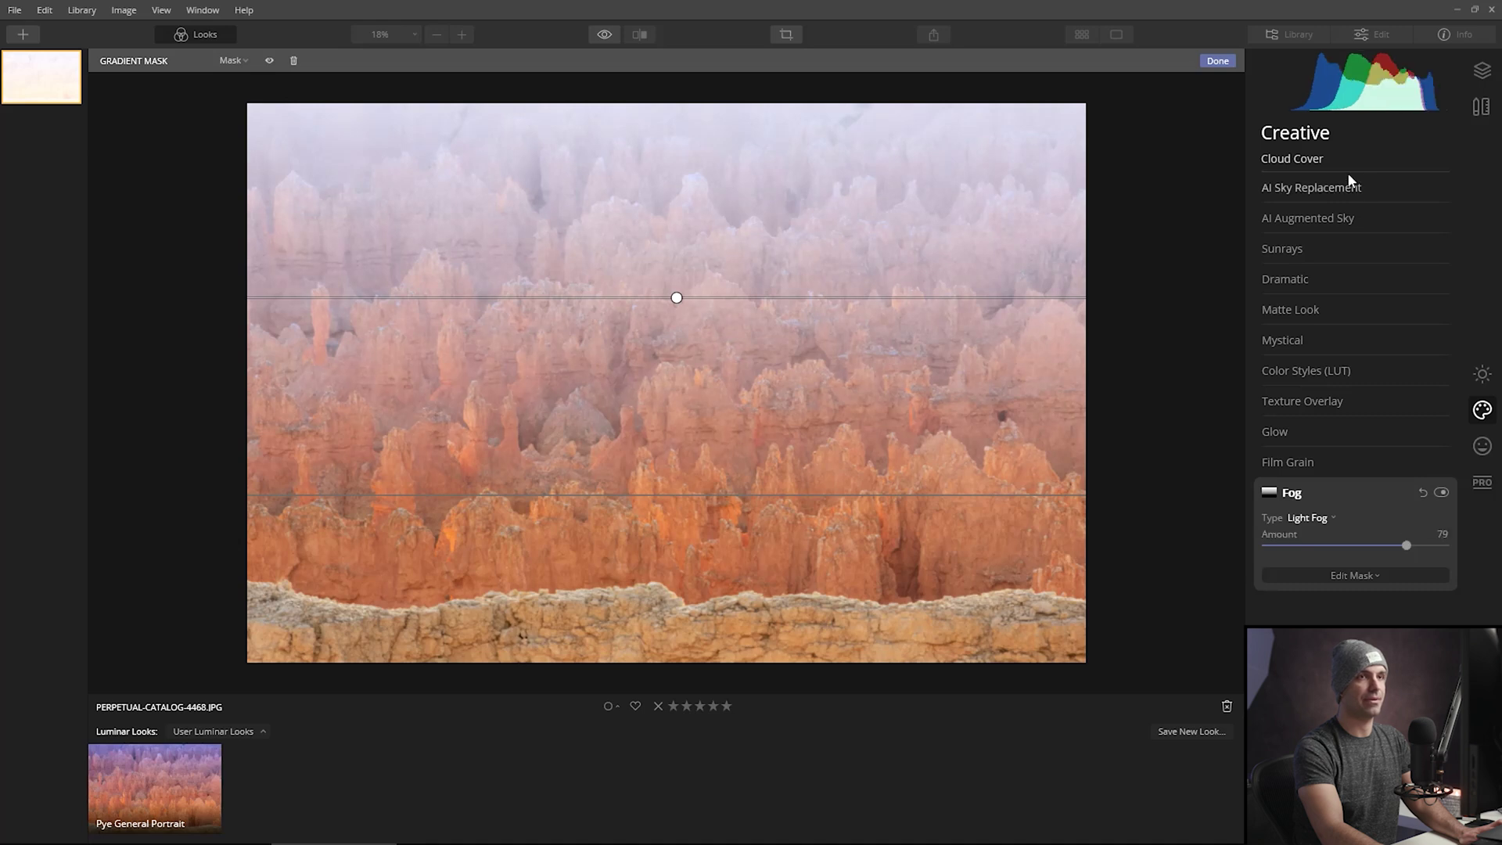
click(1482, 71)
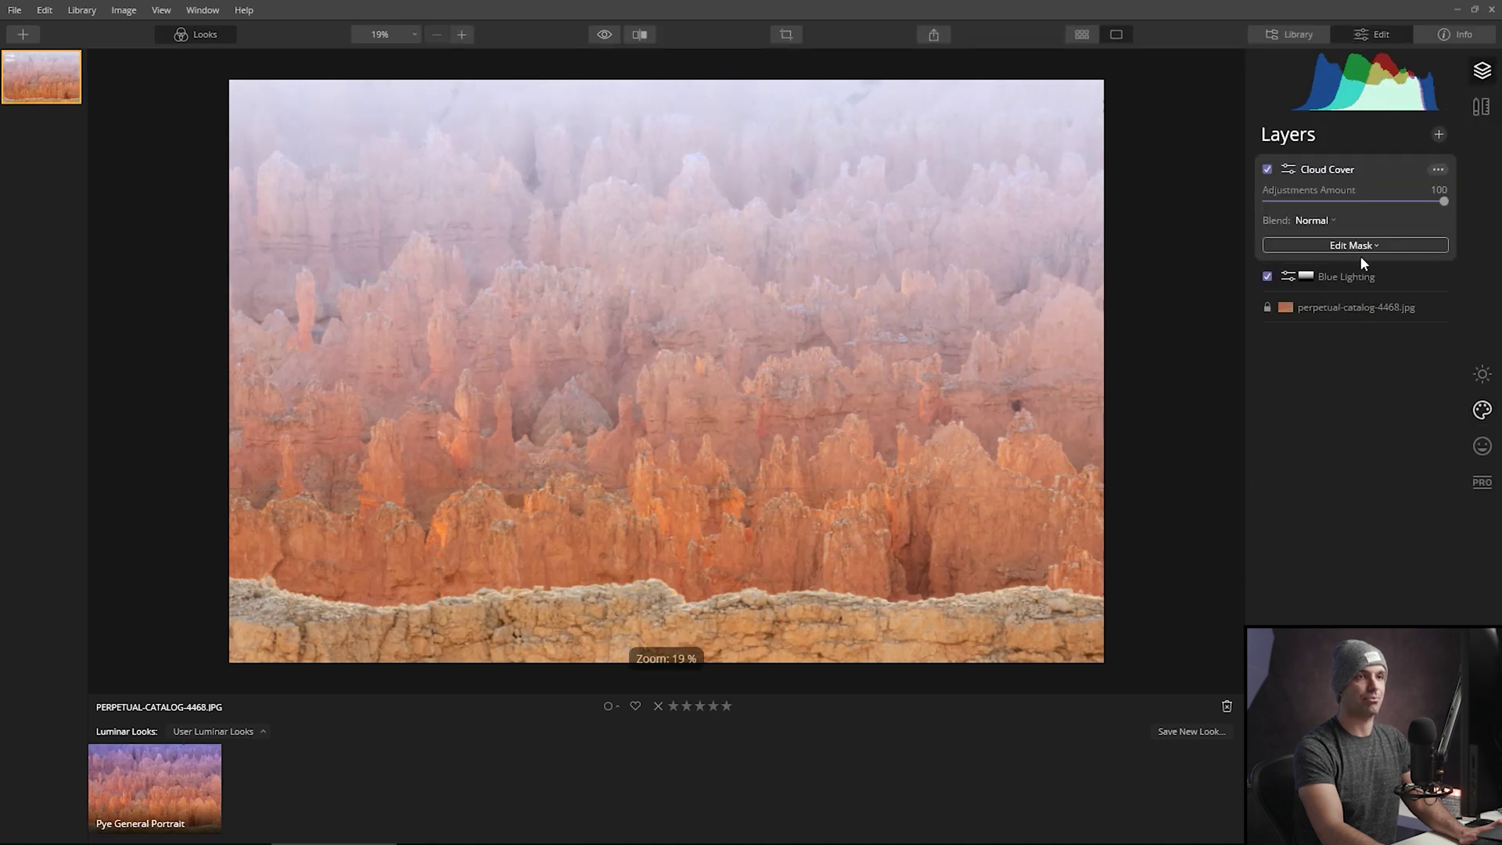
Step: With the Cloud Cover fog hidden, raise the Blue Lighting Amount to 74
click(1359, 275)
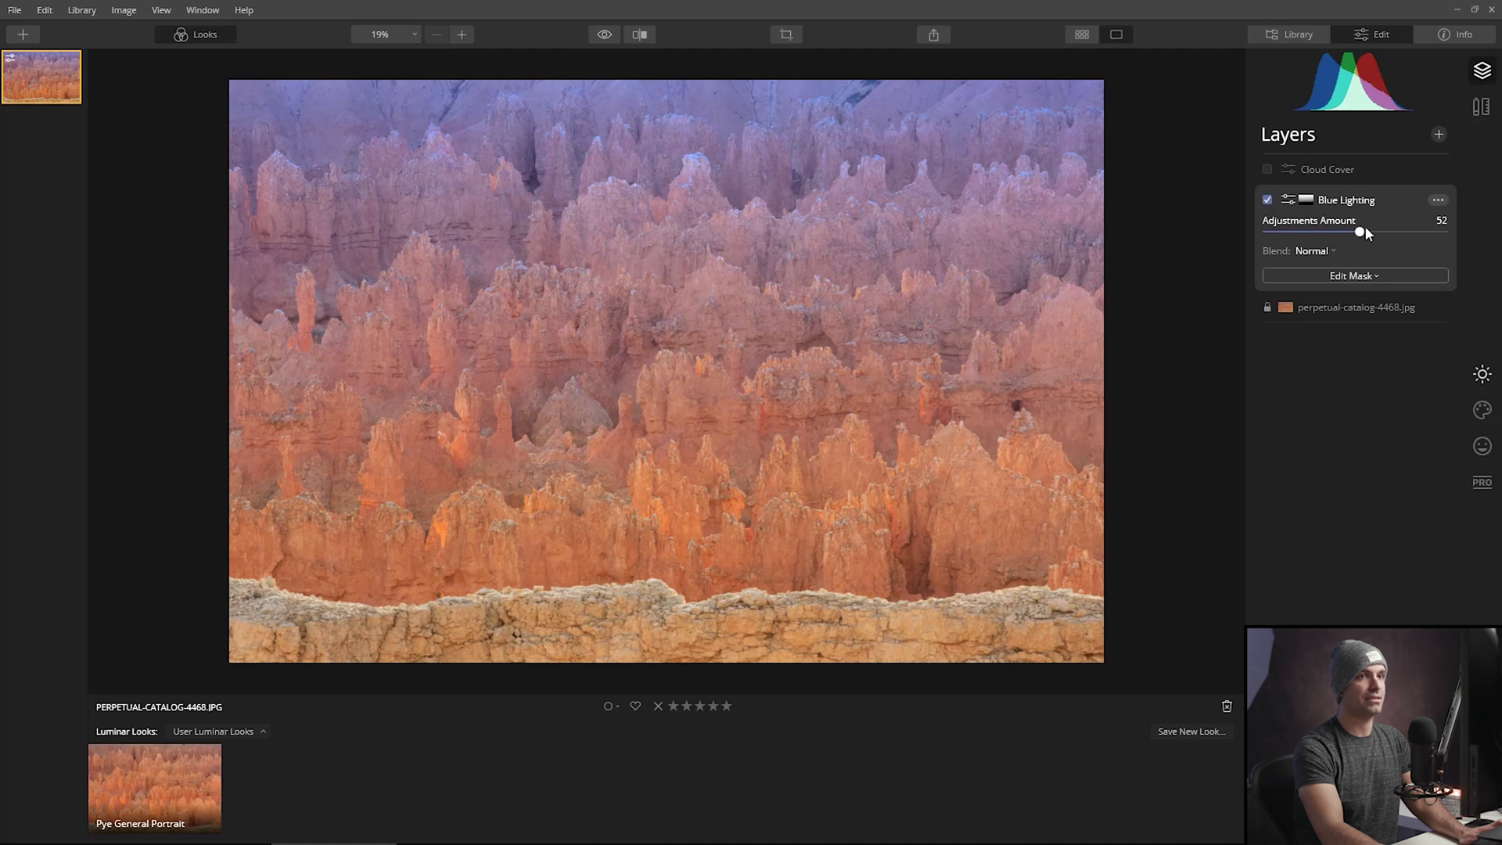
drag(1363, 233, 1401, 240)
click(1358, 170)
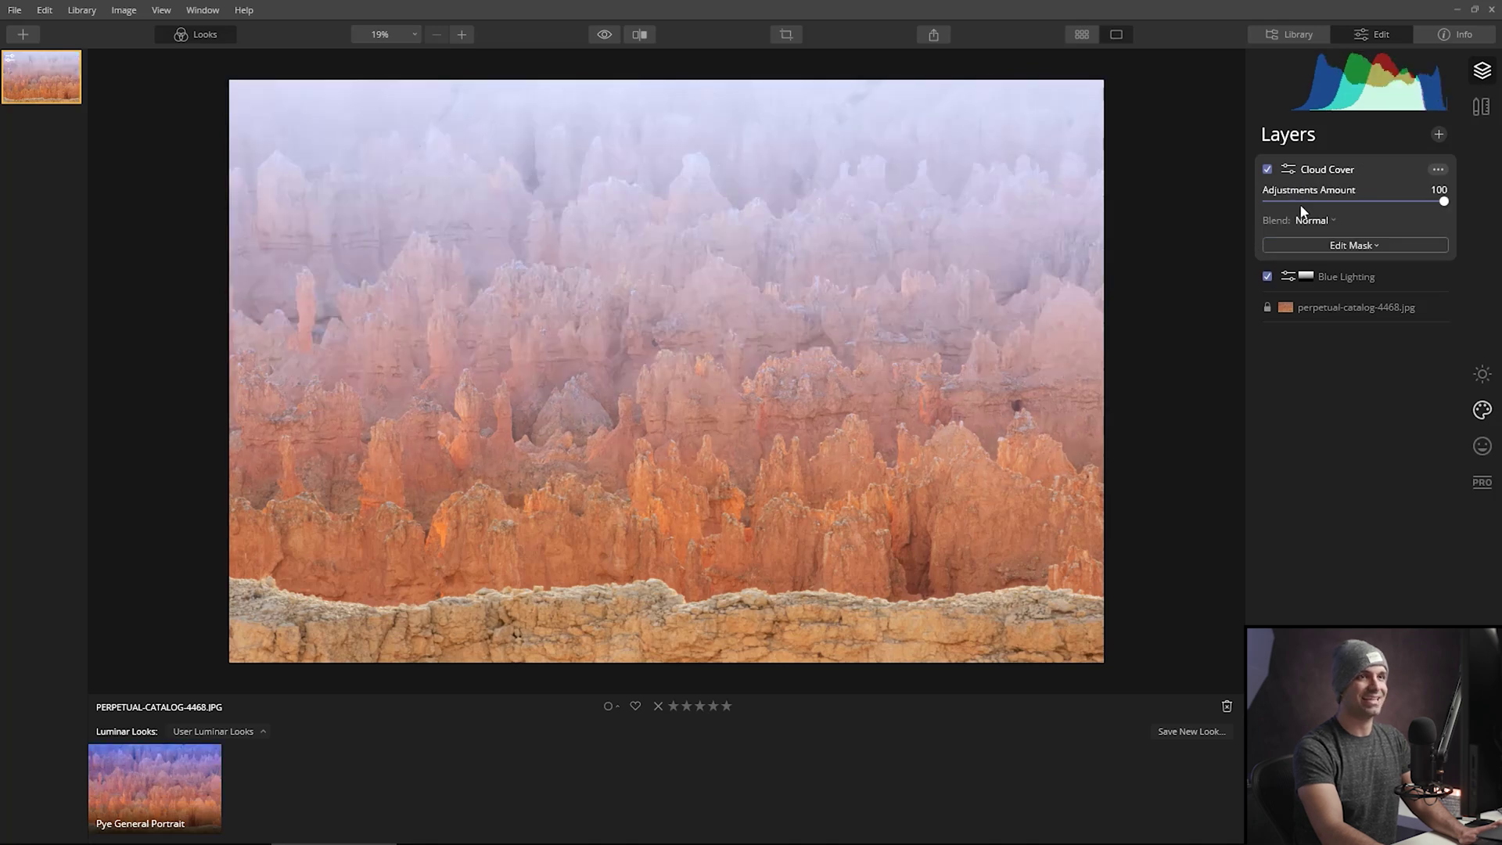
Step: Recheck the blue tint, then re-enable Cloud Cover with its Amount kept at 100
click(1383, 279)
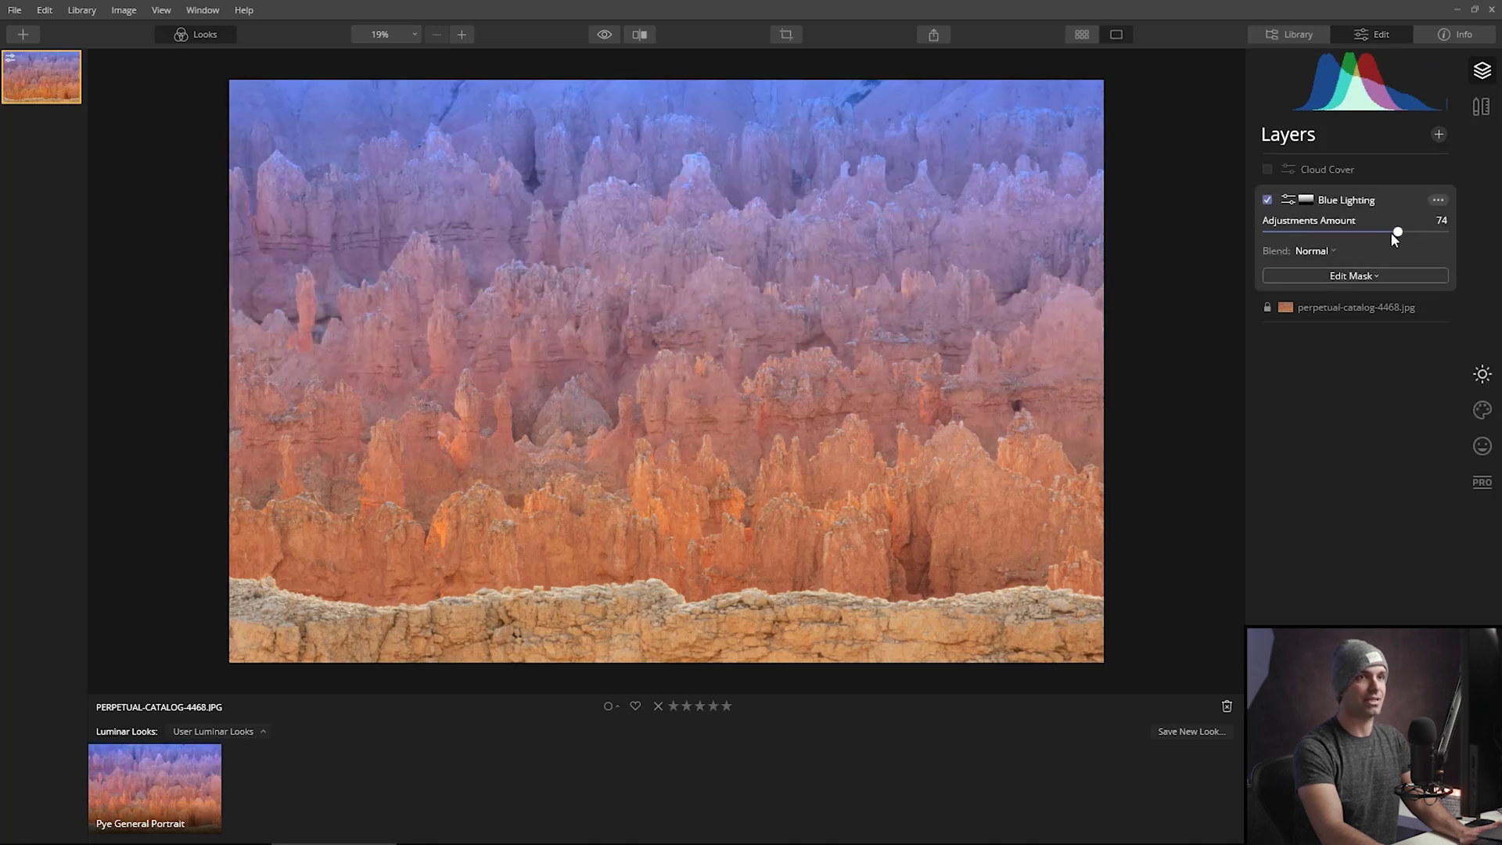
click(1364, 166)
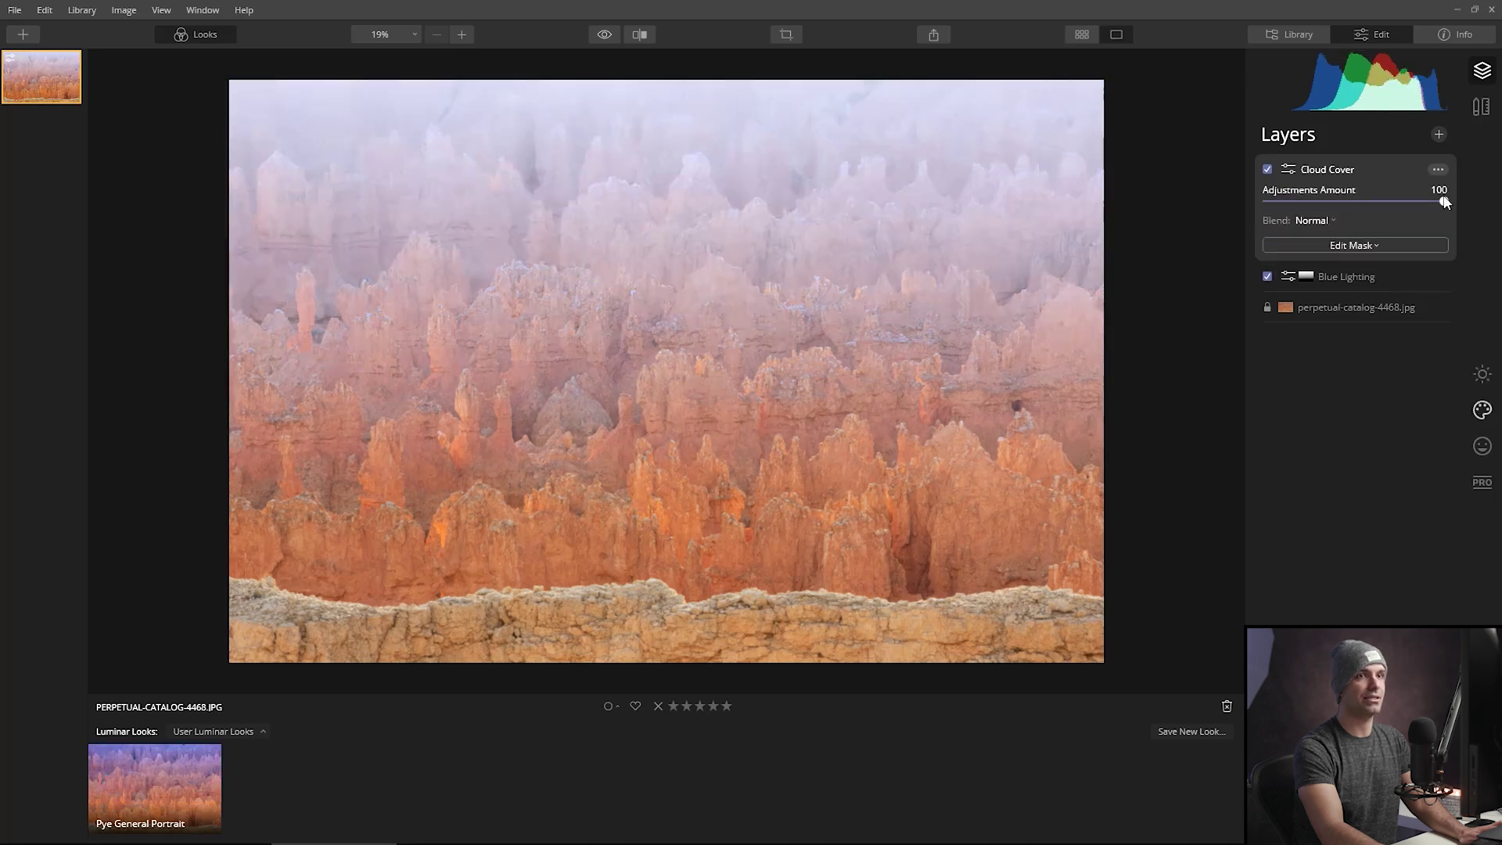
drag(1431, 205, 1398, 201)
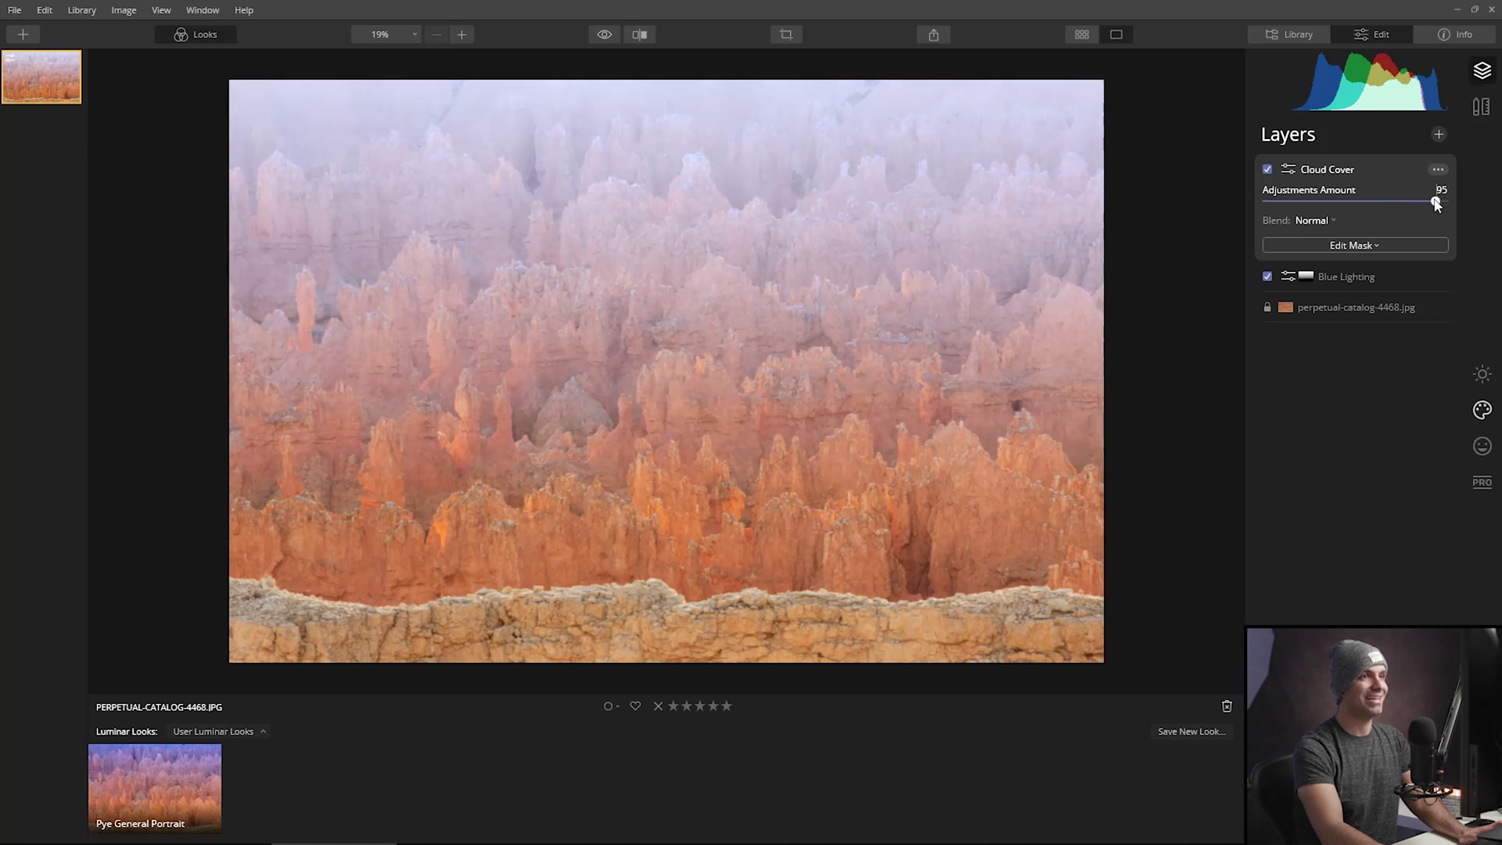
drag(1436, 203, 1443, 201)
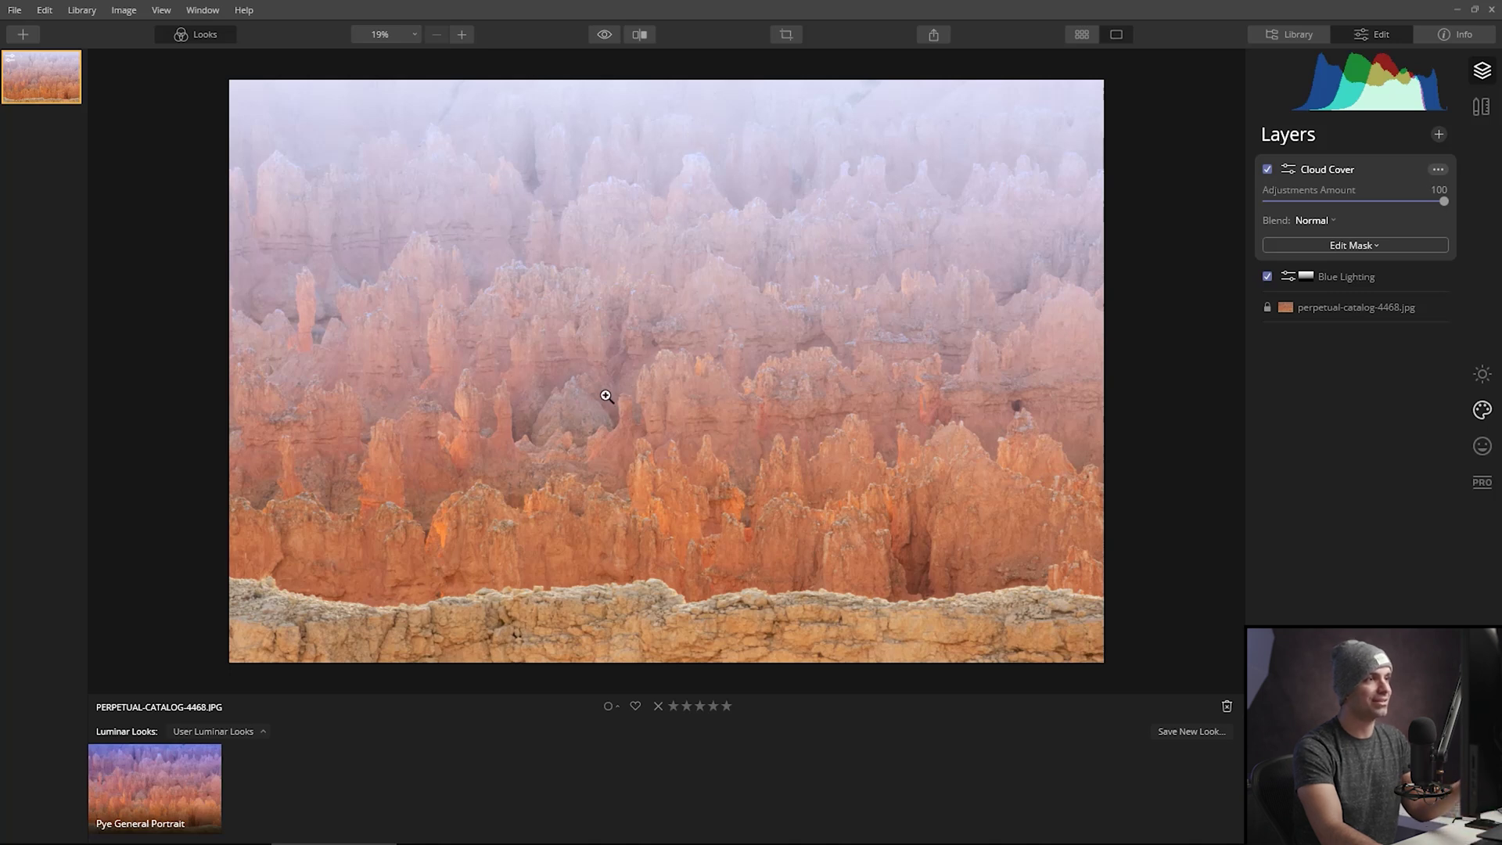
click(1437, 135)
Step: Add a new adjustment layer on top and name it 'Final Adjustments'
click(1431, 152)
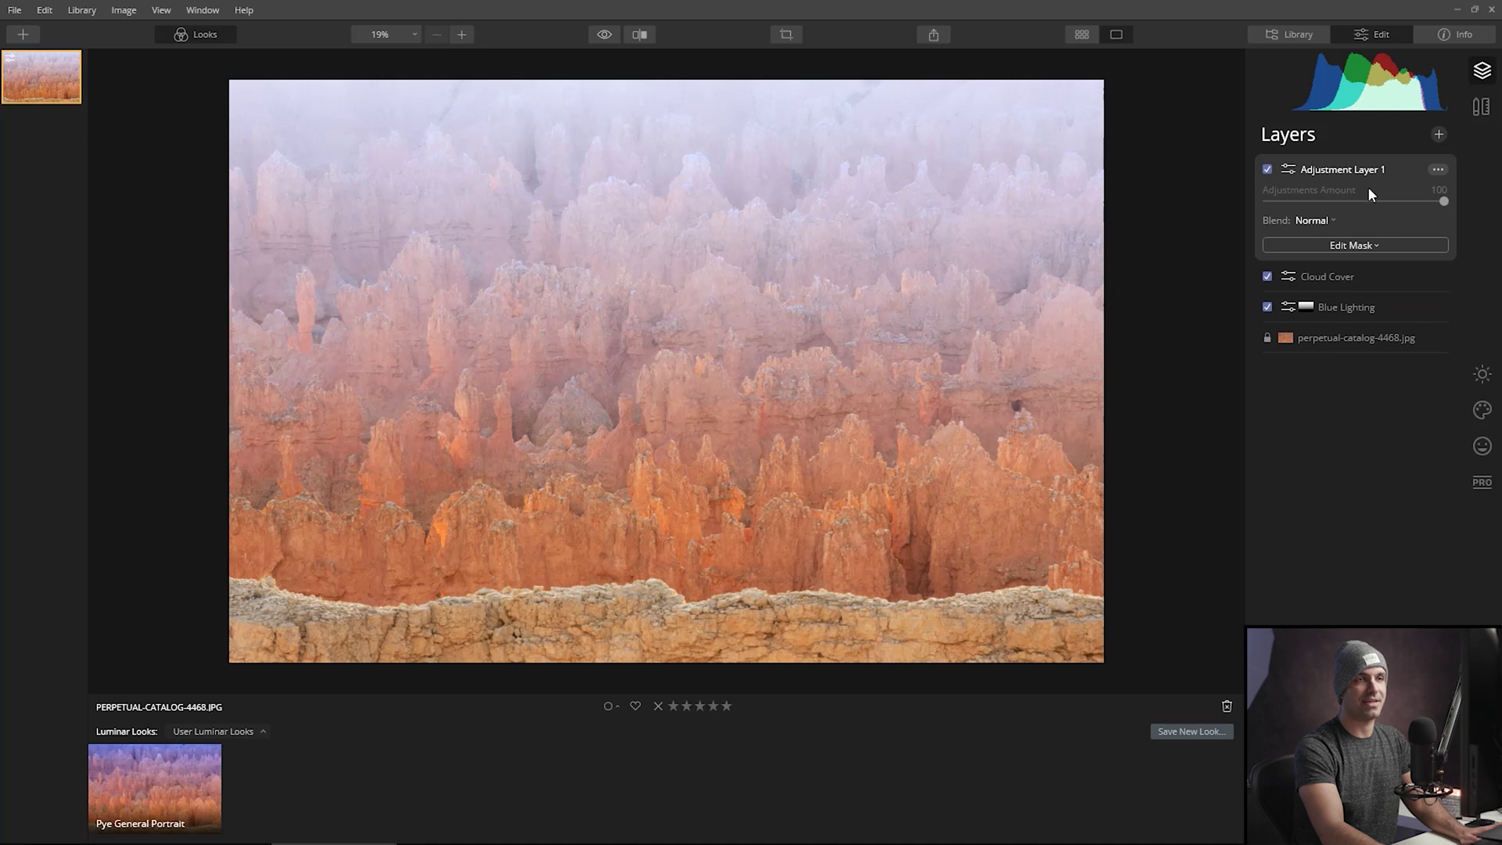
click(1438, 169)
click(1412, 227)
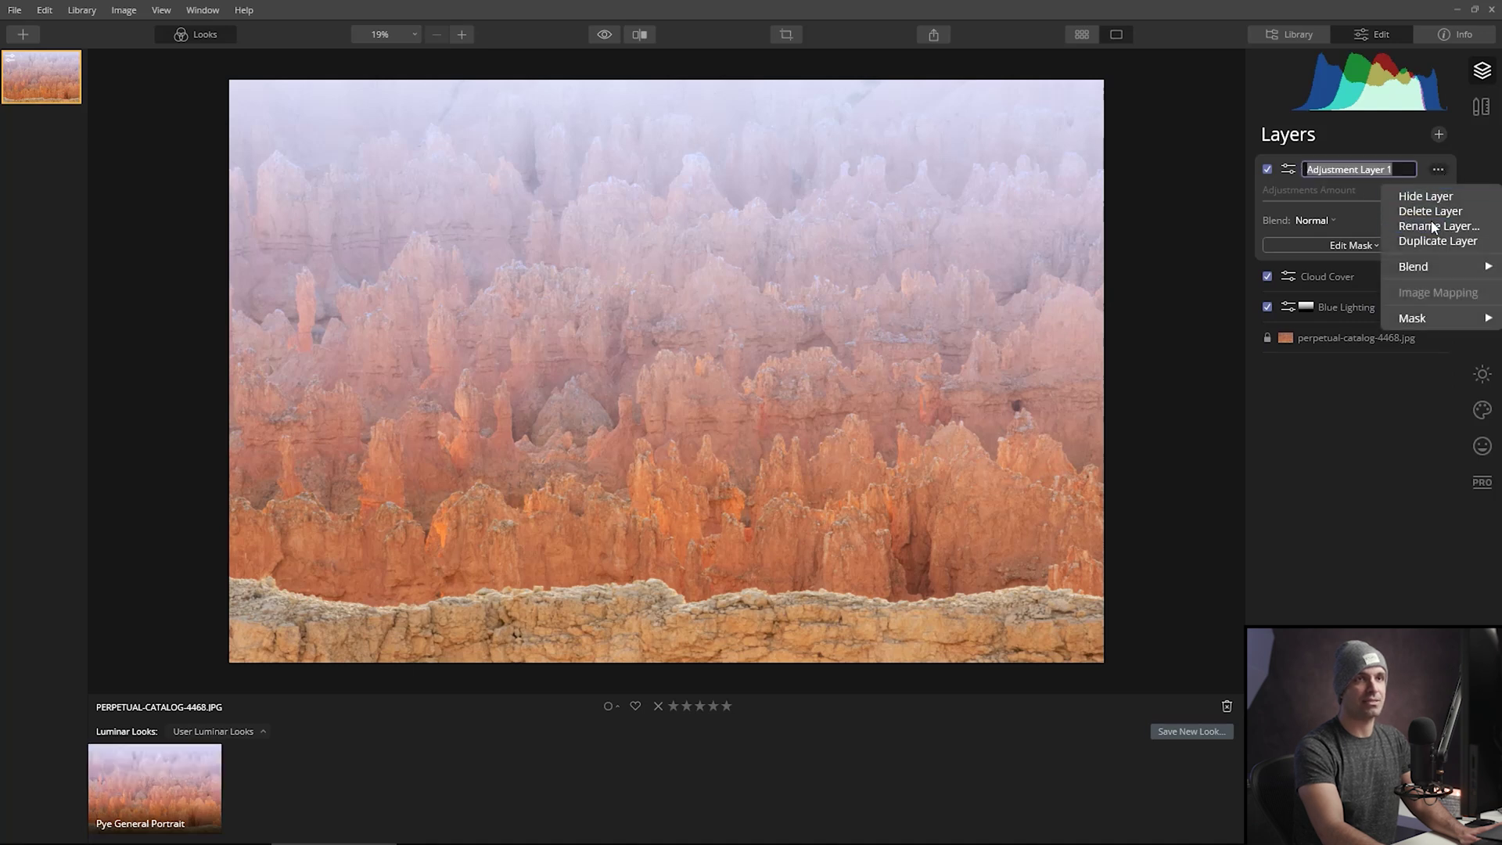
text(Final)
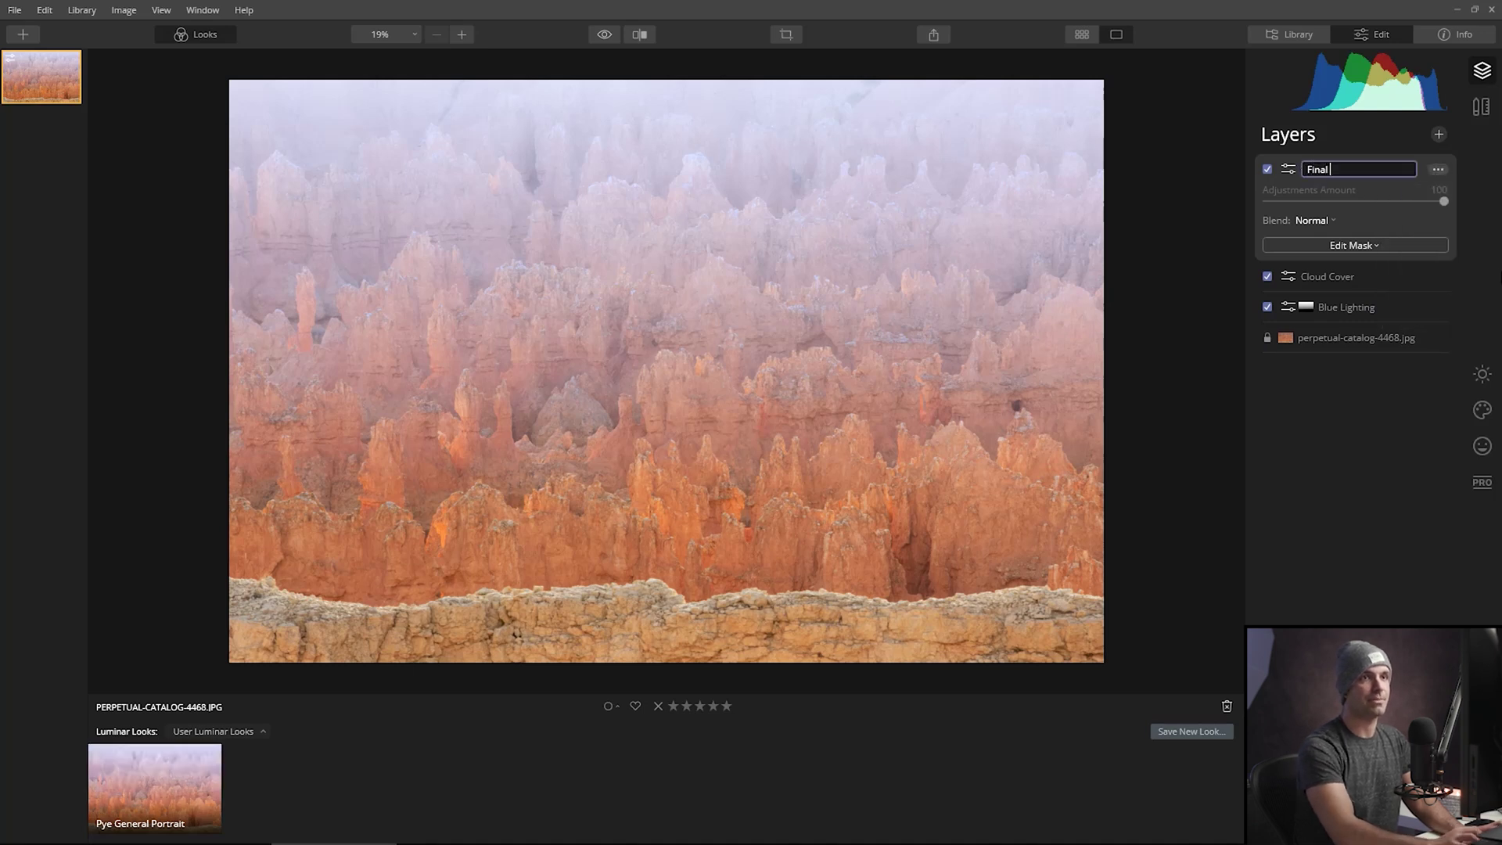
text( Adjustments)
key(Return)
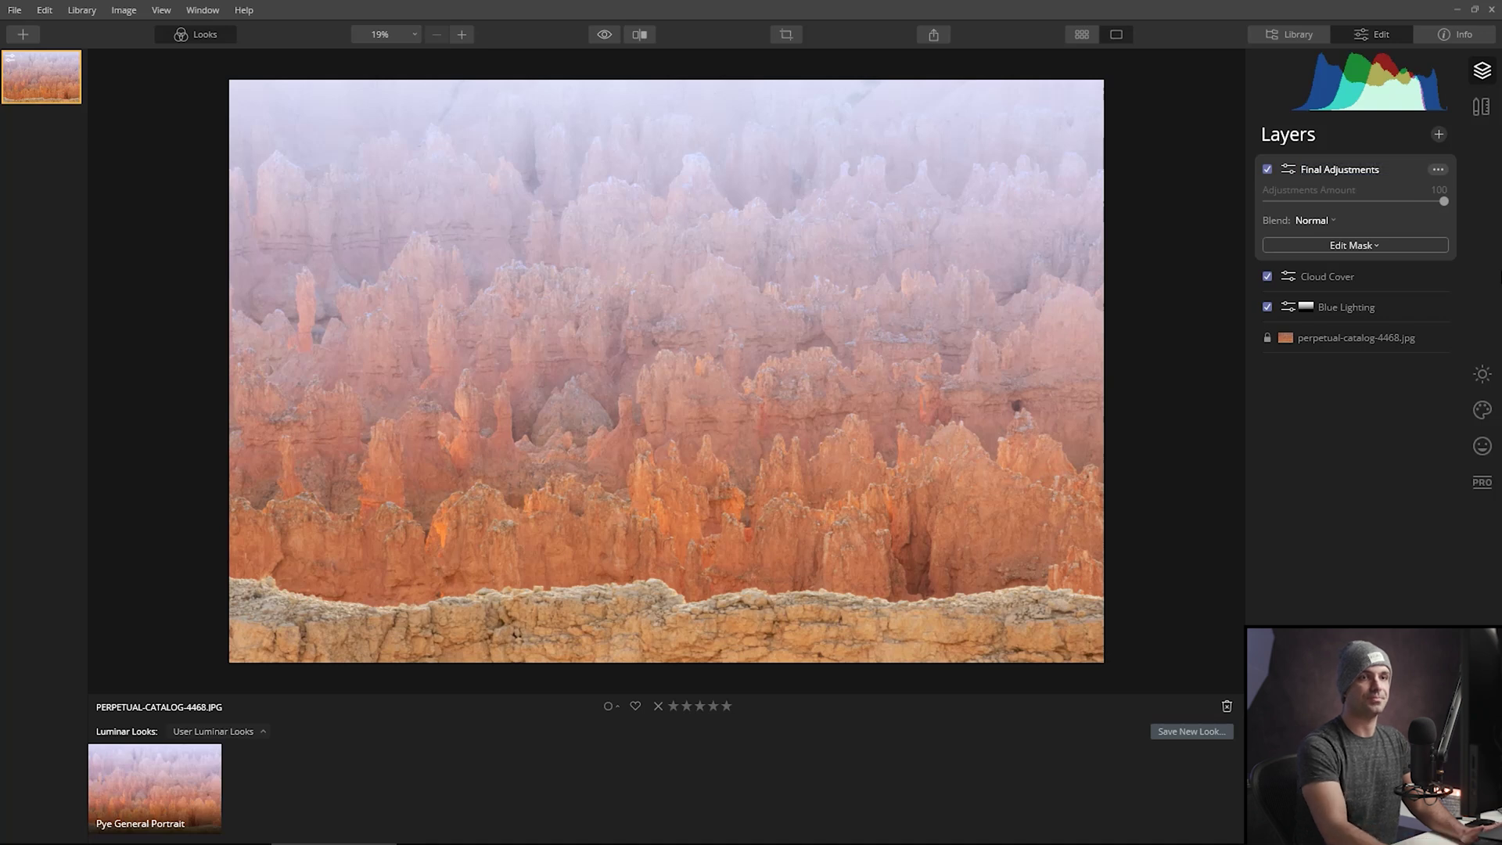
Step: In Essentials > Light, set Exposure to -0.26, Highlights to 39 and Shadows to -77
click(1473, 385)
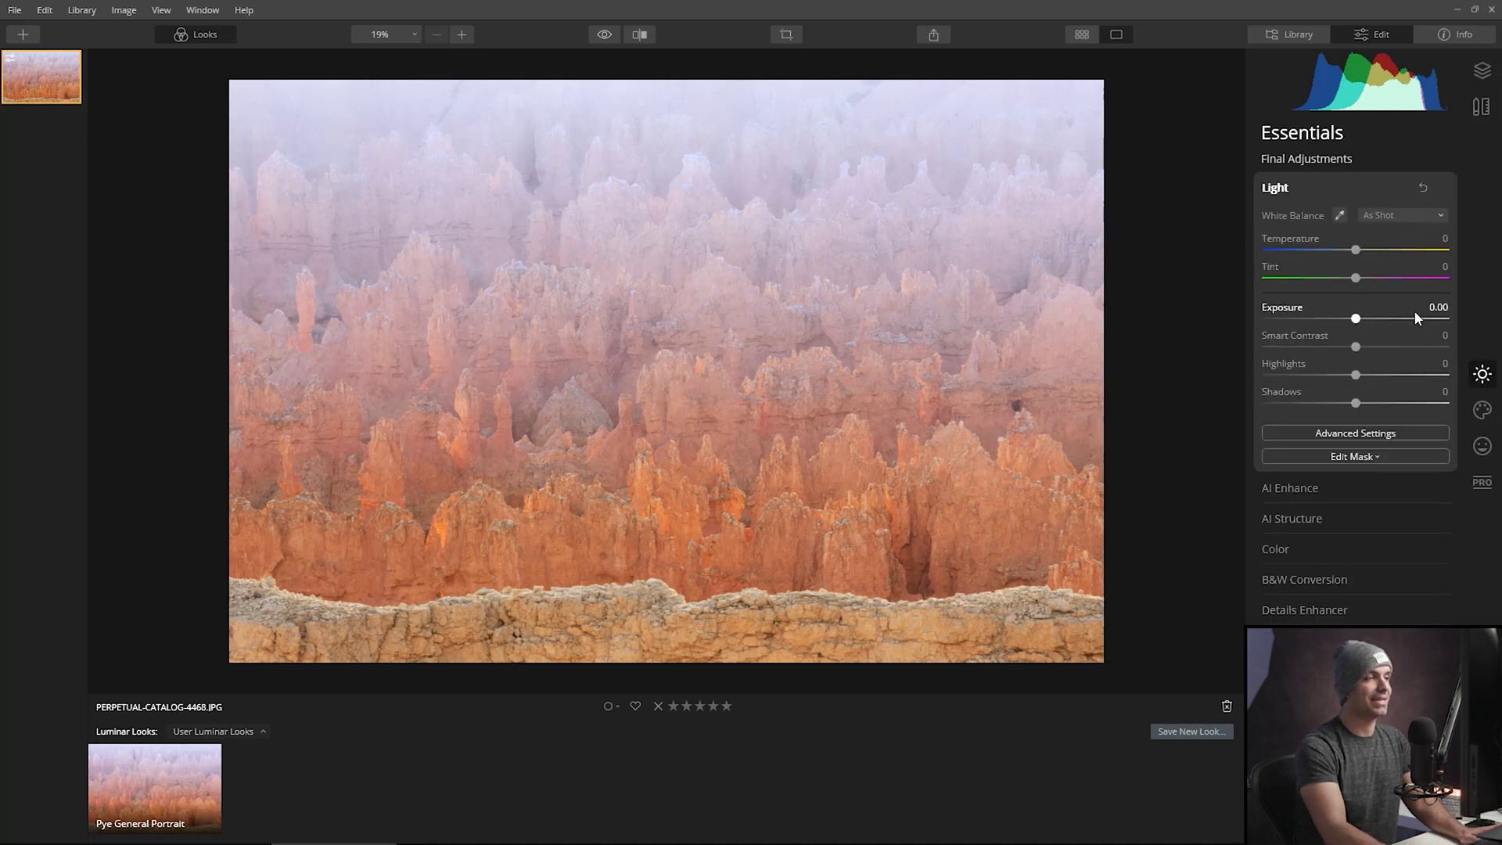
drag(1356, 320, 1360, 346)
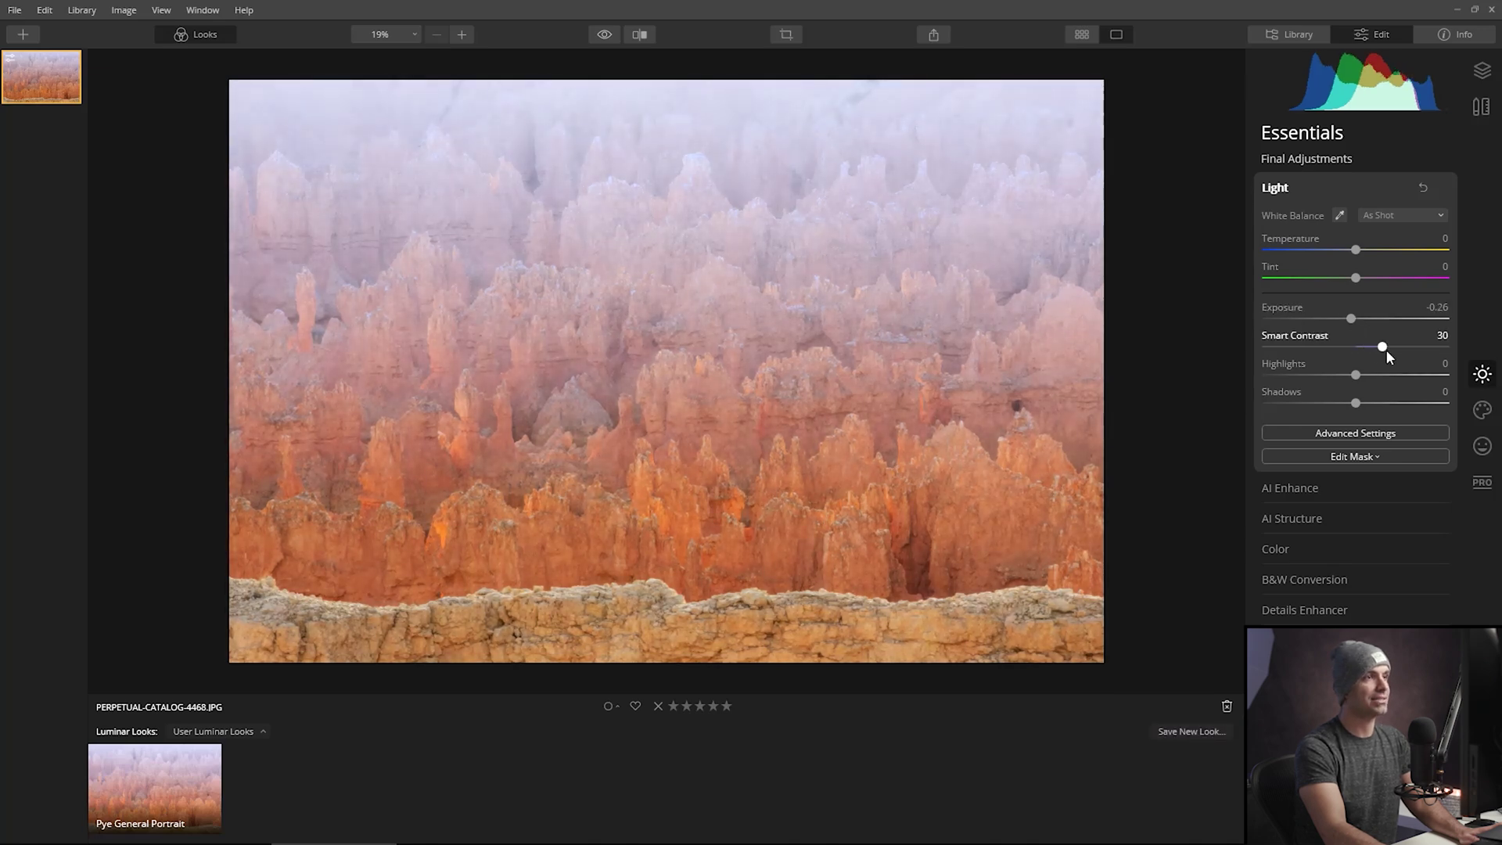
drag(1355, 375, 1378, 376)
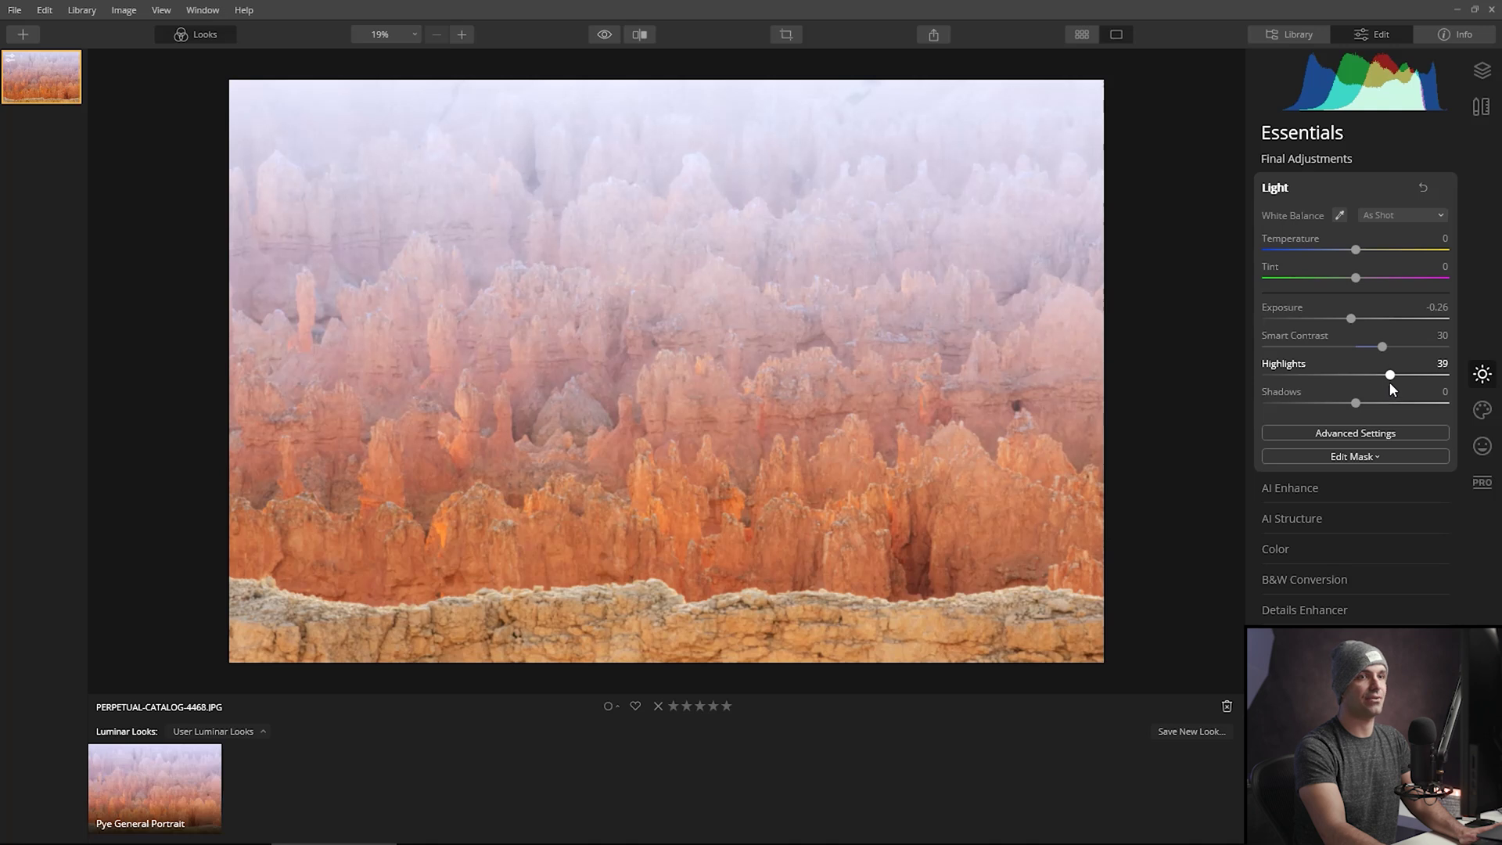
drag(1355, 403, 1268, 404)
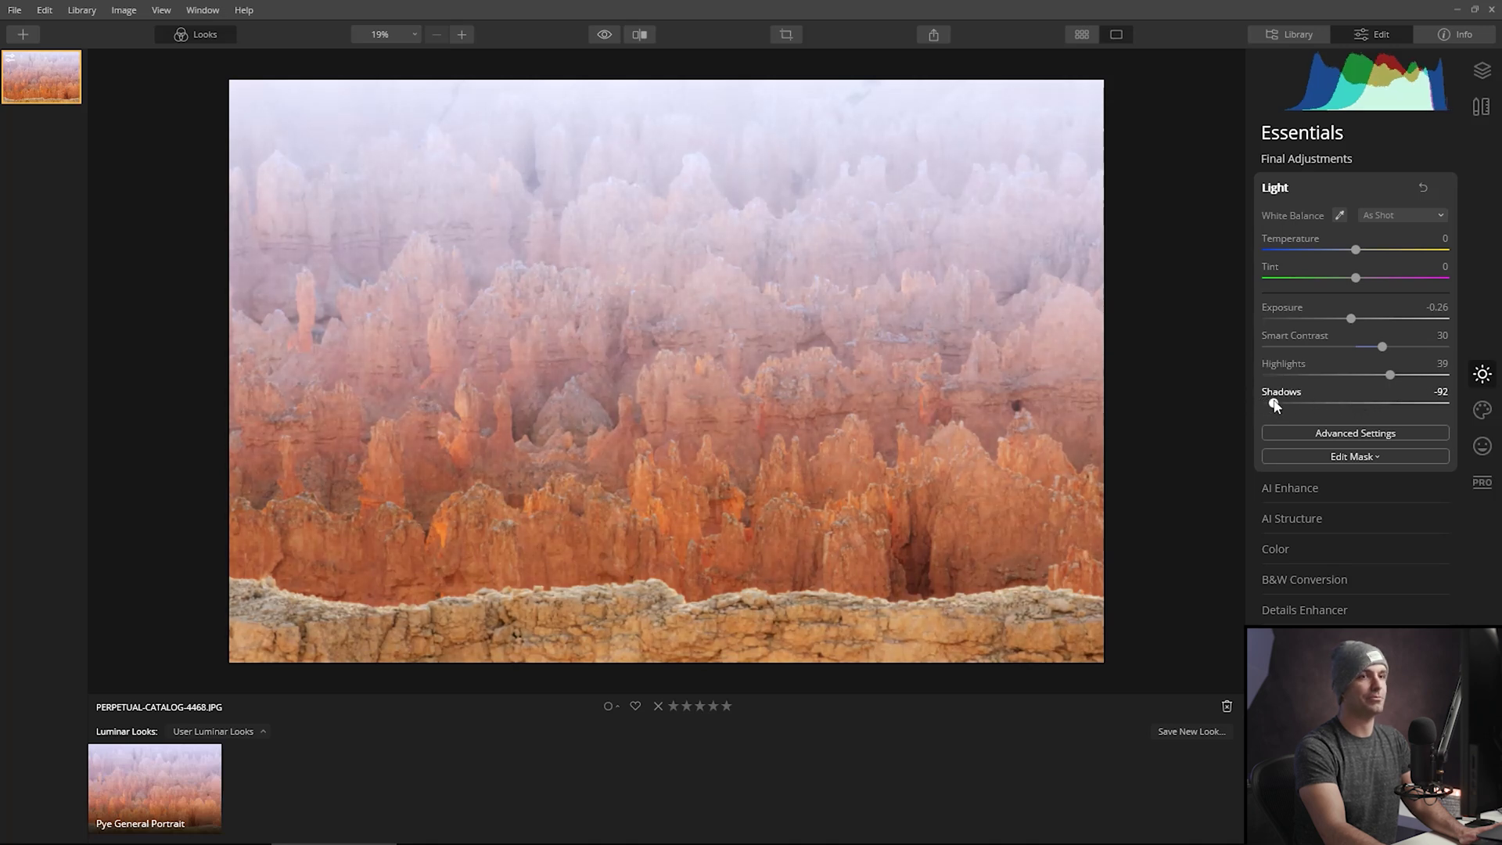
Step: In Advanced Settings, set Whites to 35 and Blacks to -38
click(1311, 431)
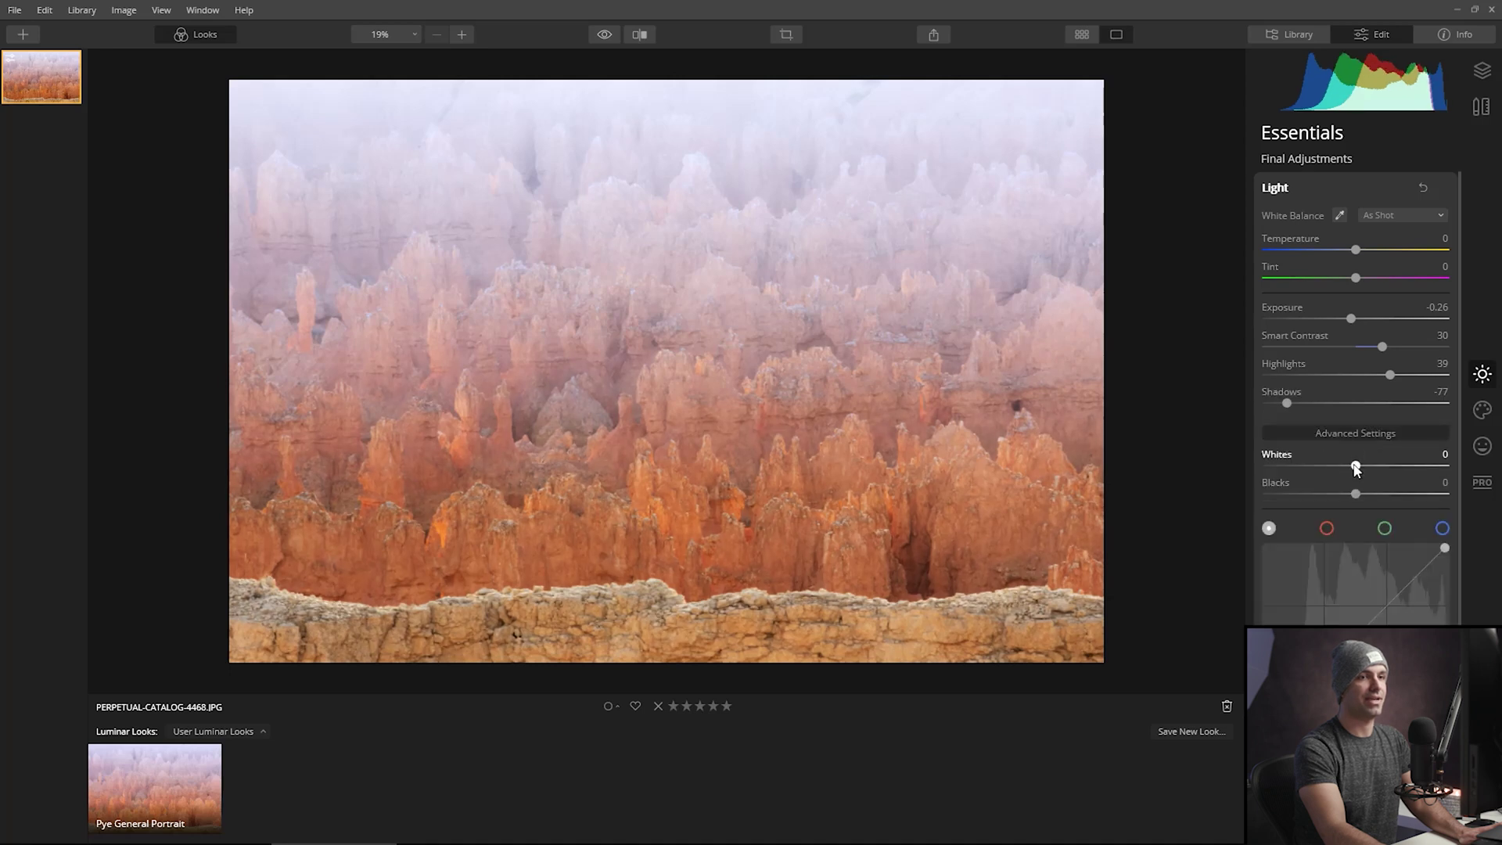
drag(1393, 466, 1400, 466)
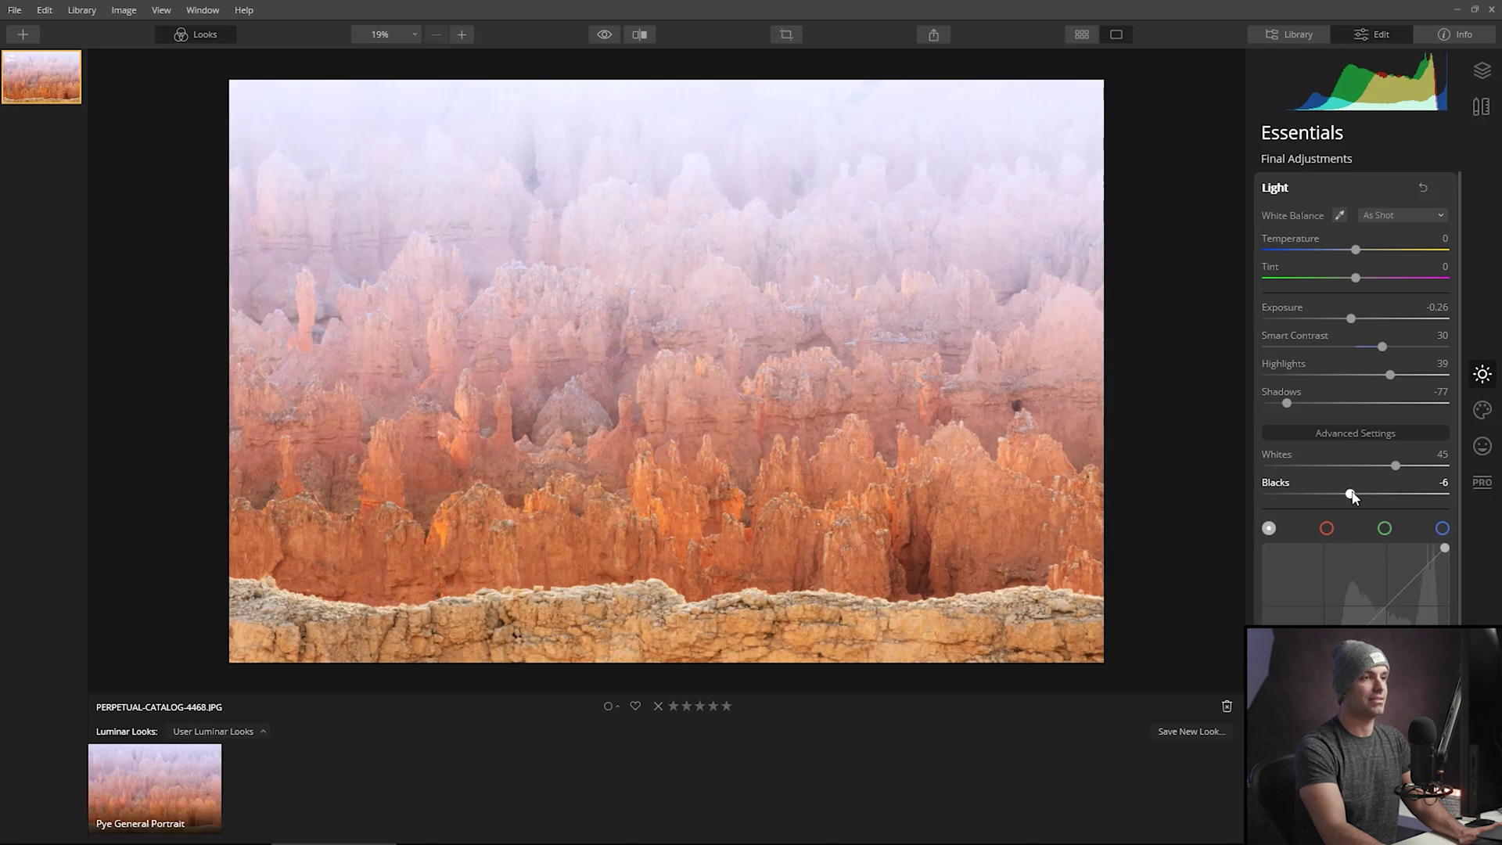
drag(1352, 497, 1315, 493)
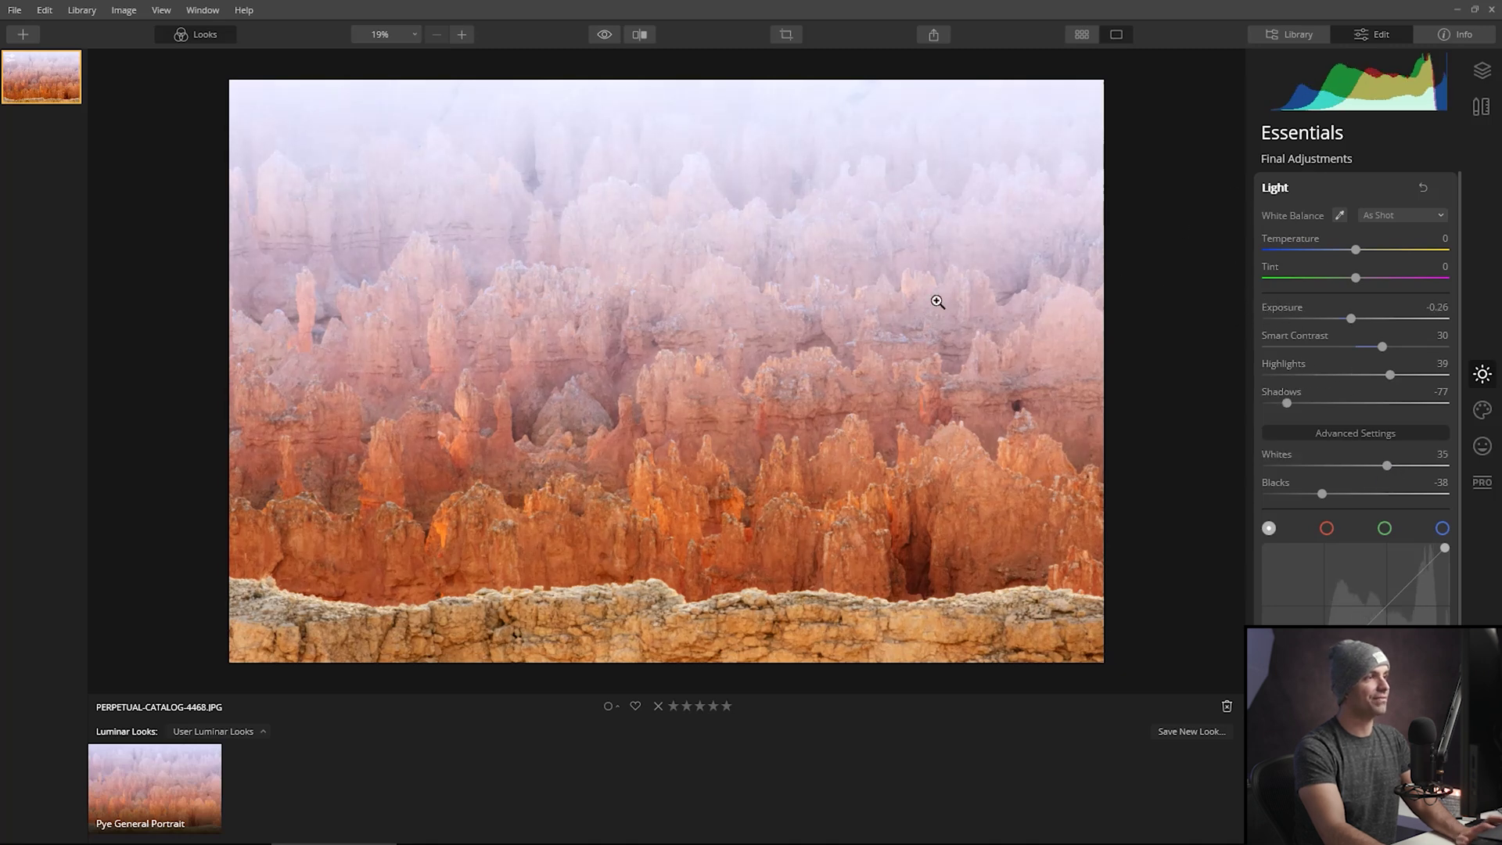
scroll(1400, 416, down, 3)
scroll(1422, 467, down, 1)
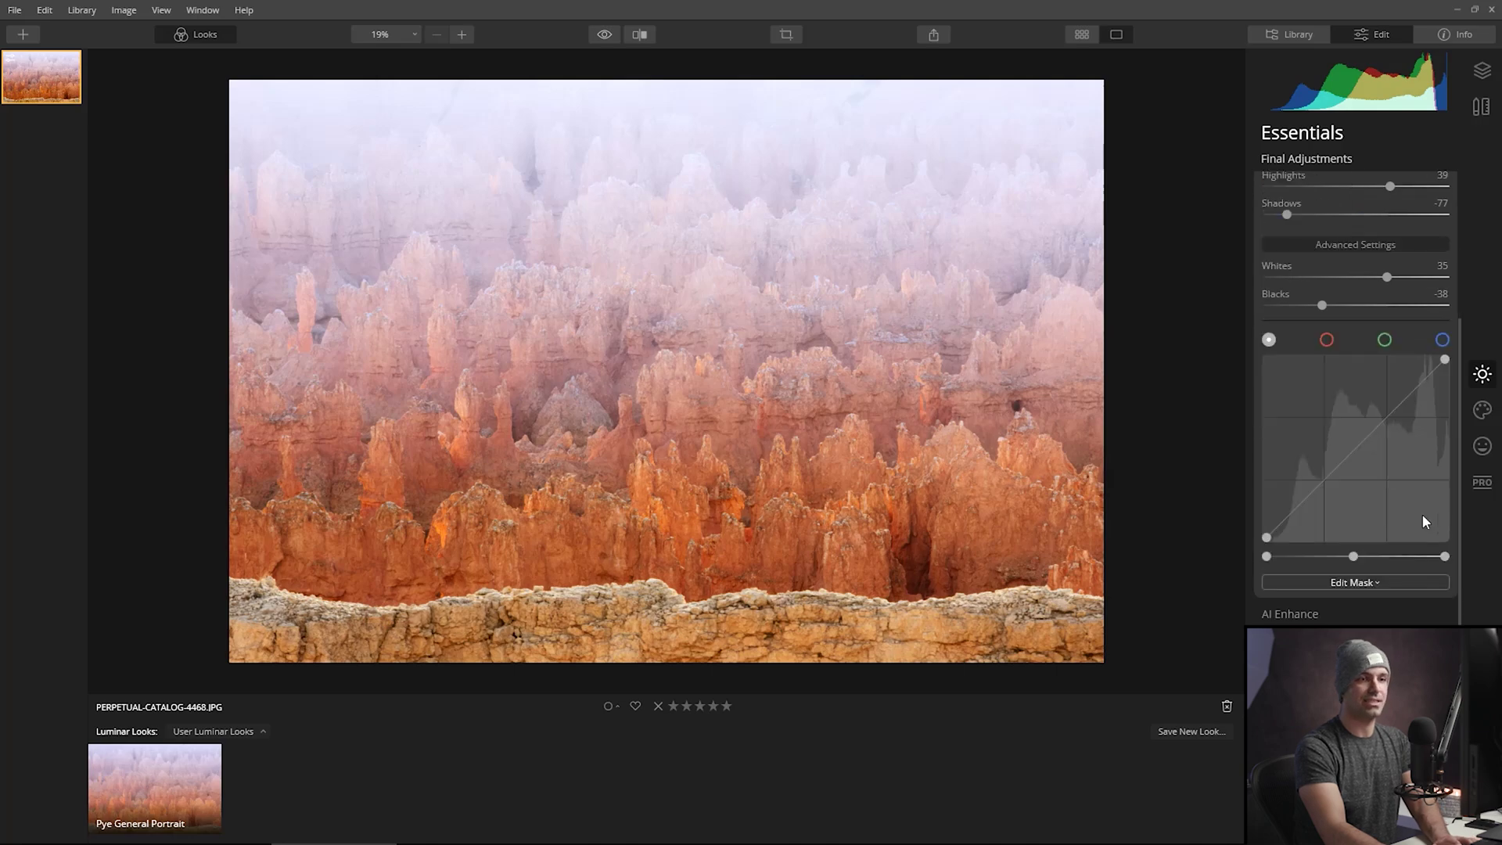
scroll(1421, 513, up, 3)
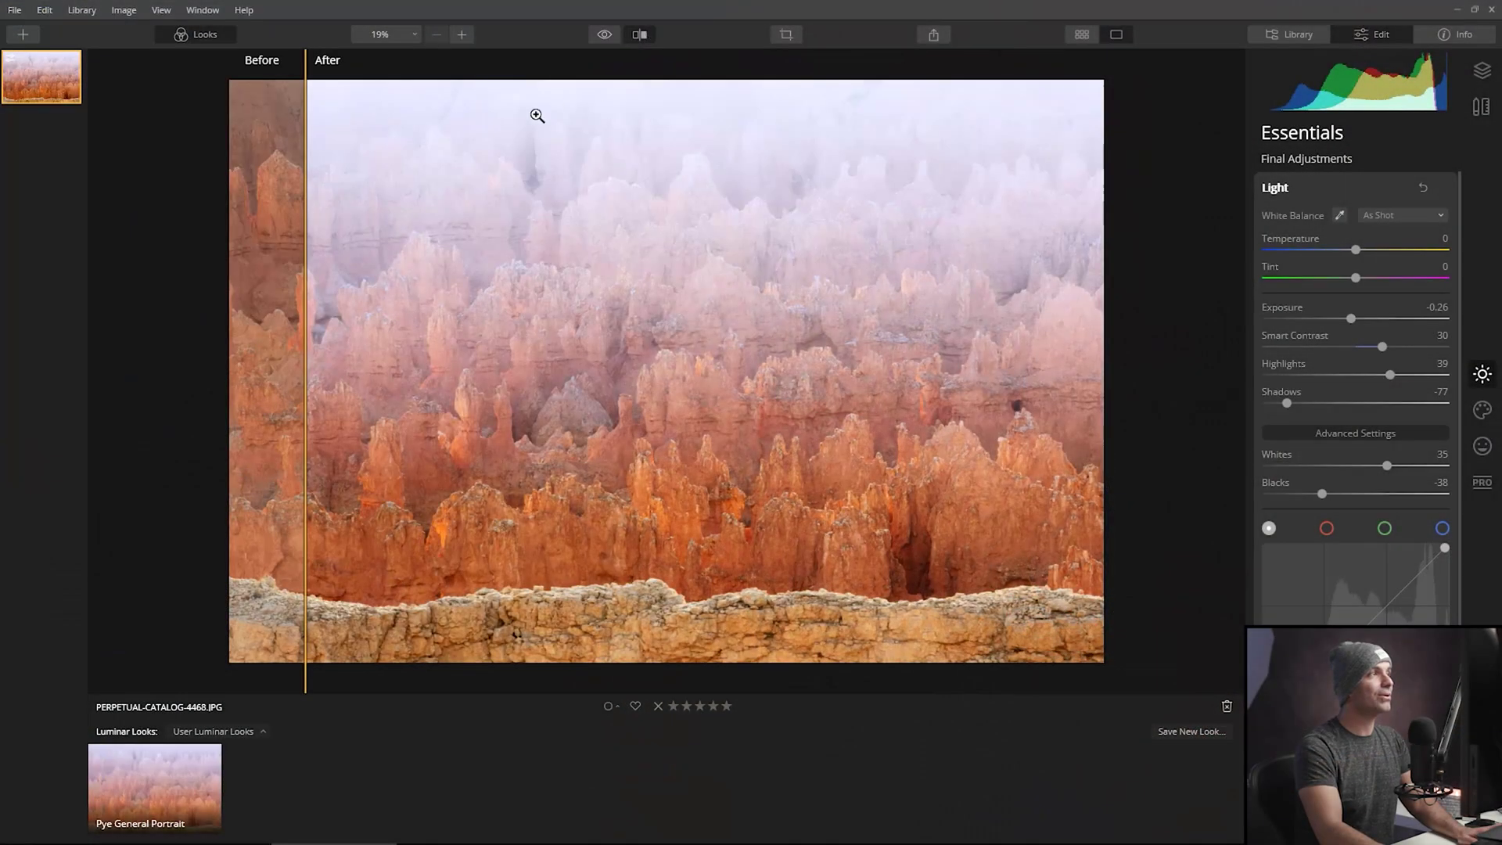
drag(306, 262, 292, 359)
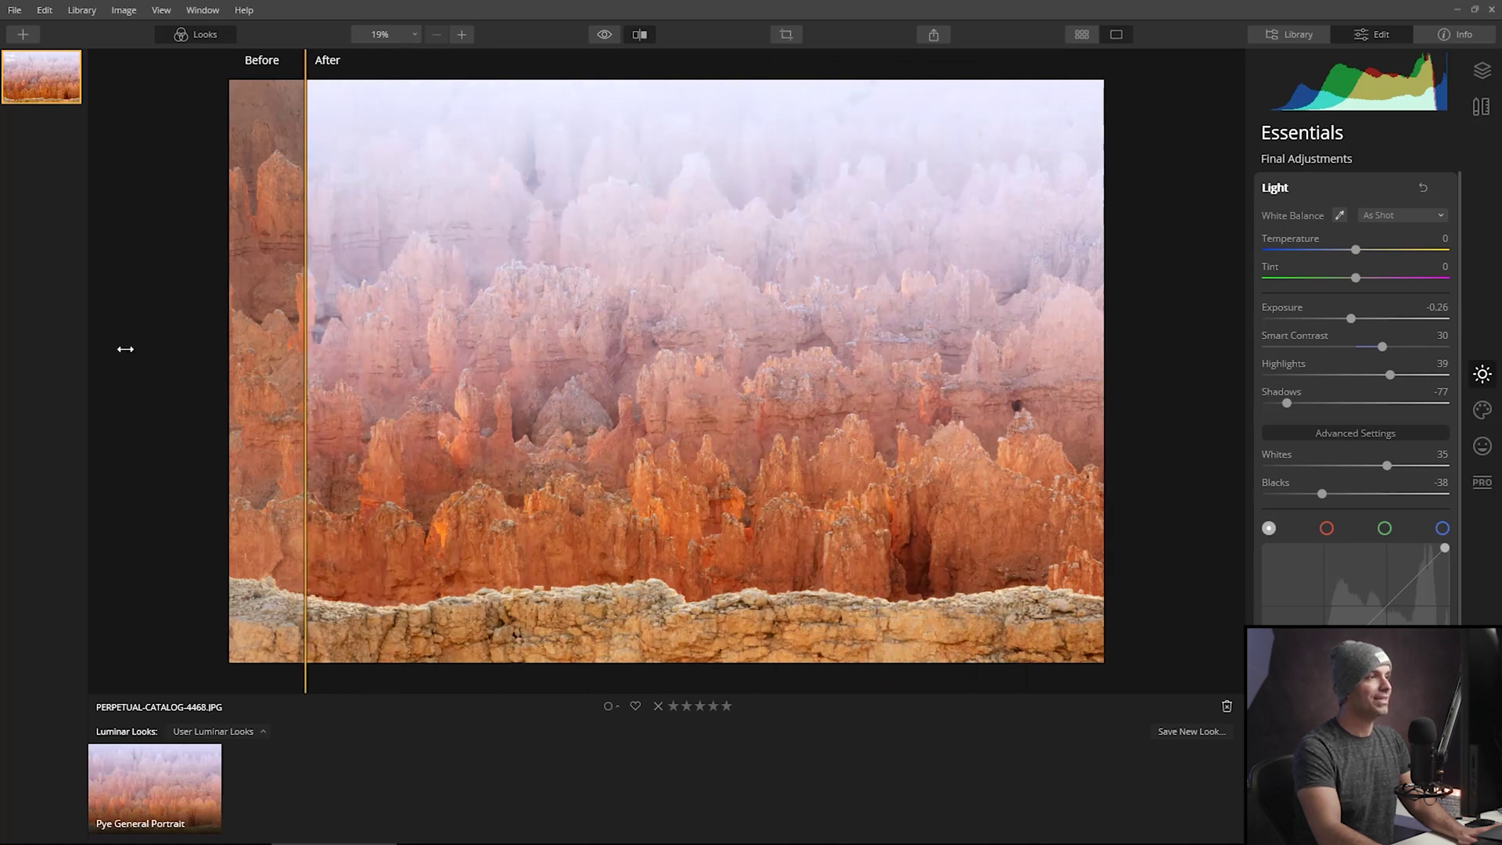
drag(193, 360, 16, 415)
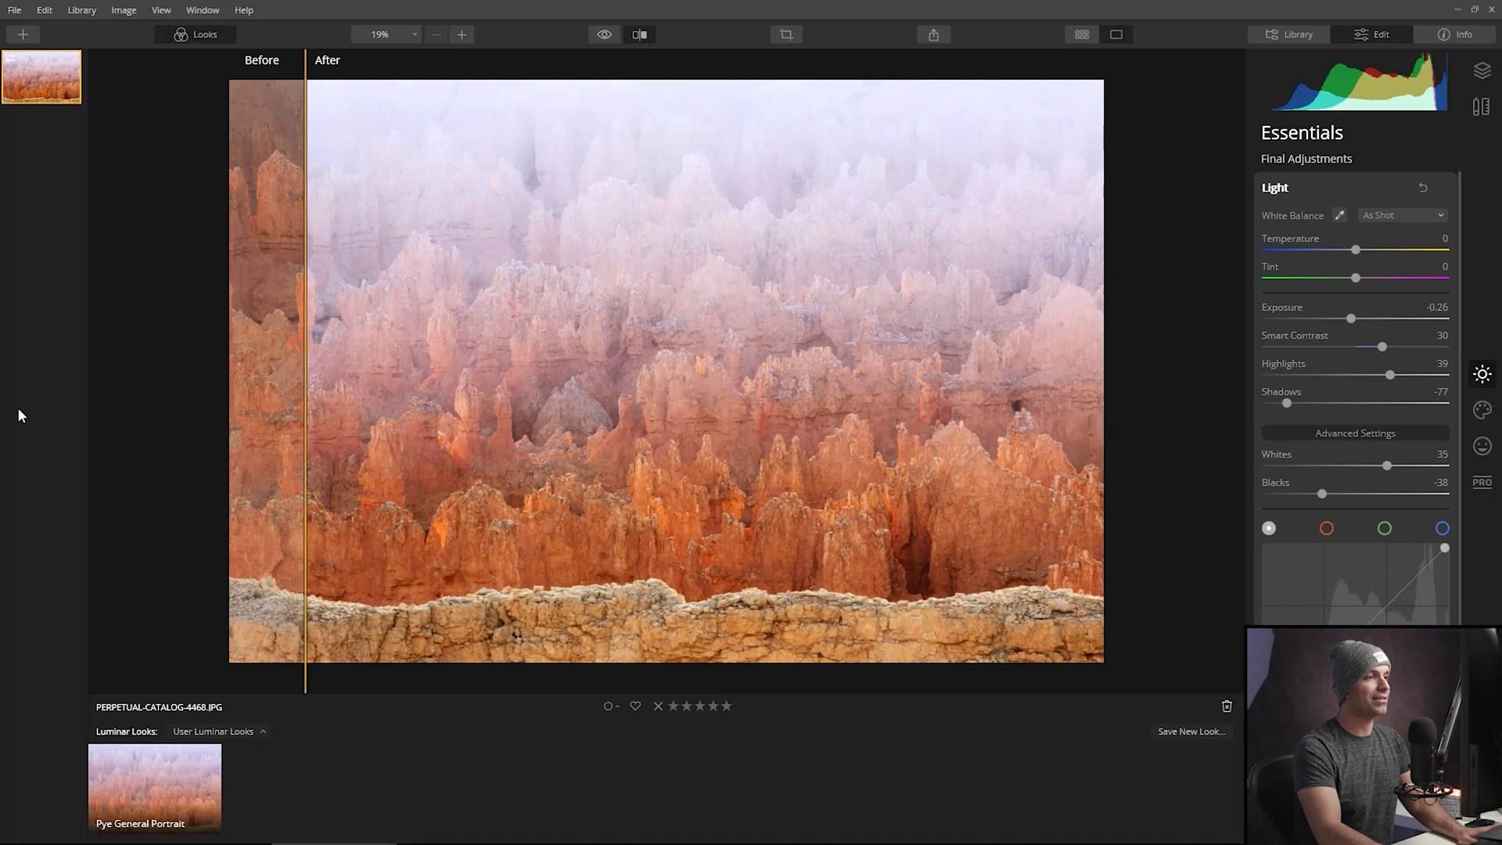